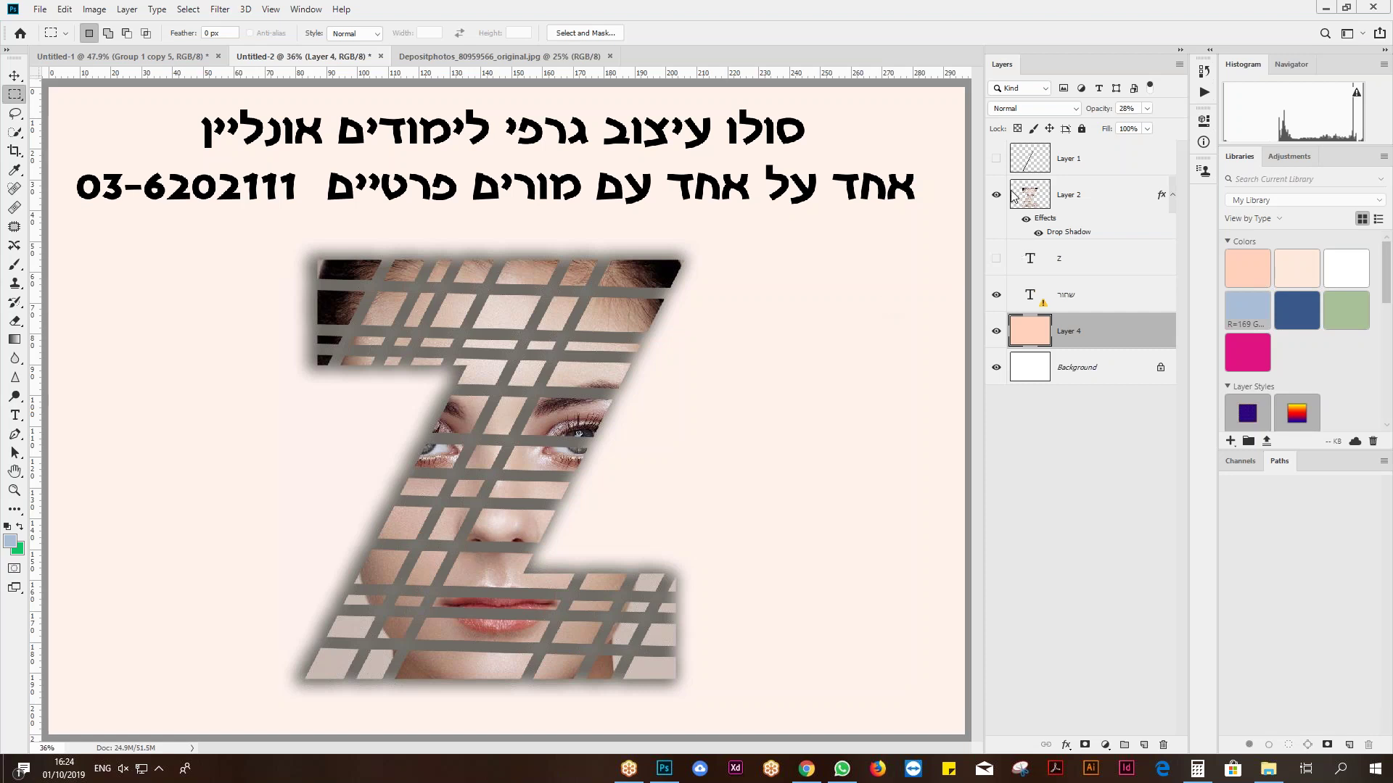
# - Delete the Layer 2 artwork with its drop shadow and show the hidden Z text layer
pyautogui.moveTo(1047, 200); pyautogui.dragTo(1162, 745)
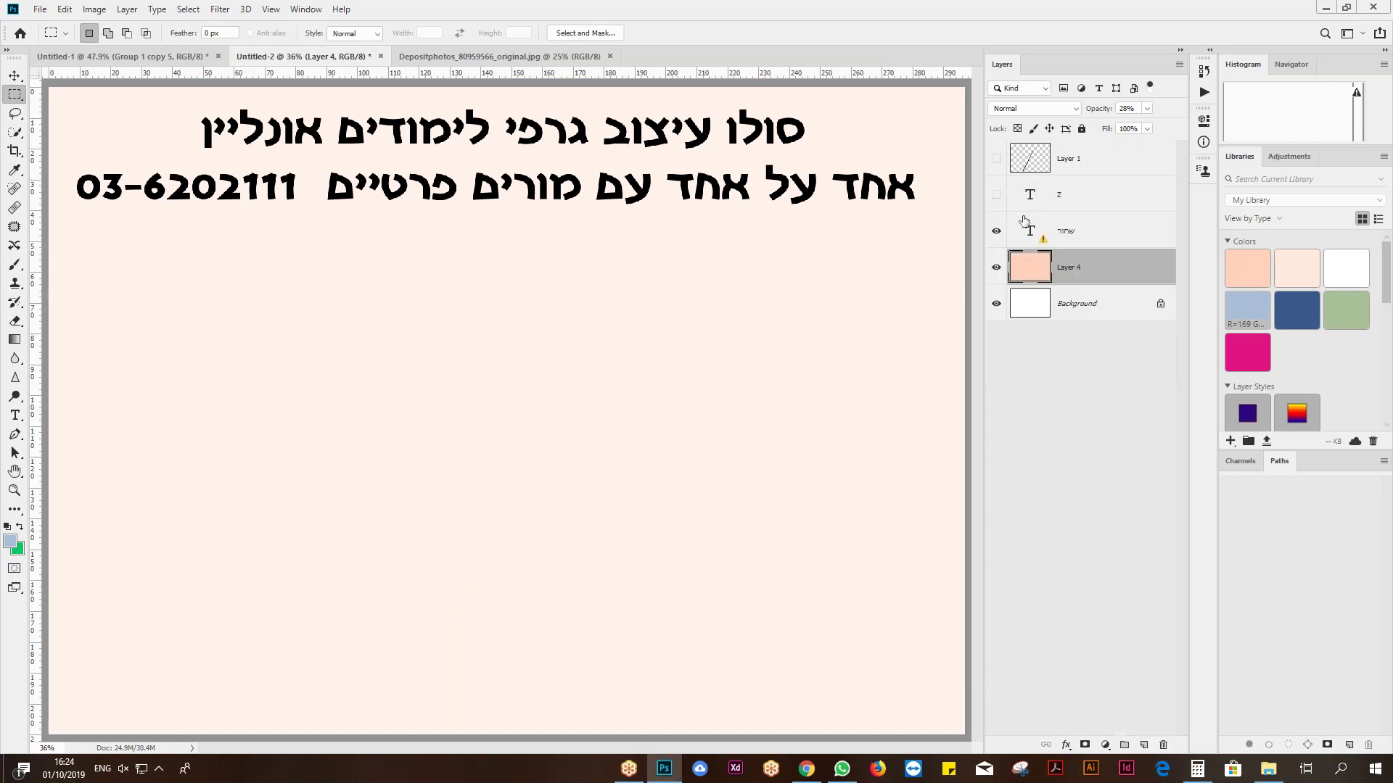
pyautogui.click(997, 198)
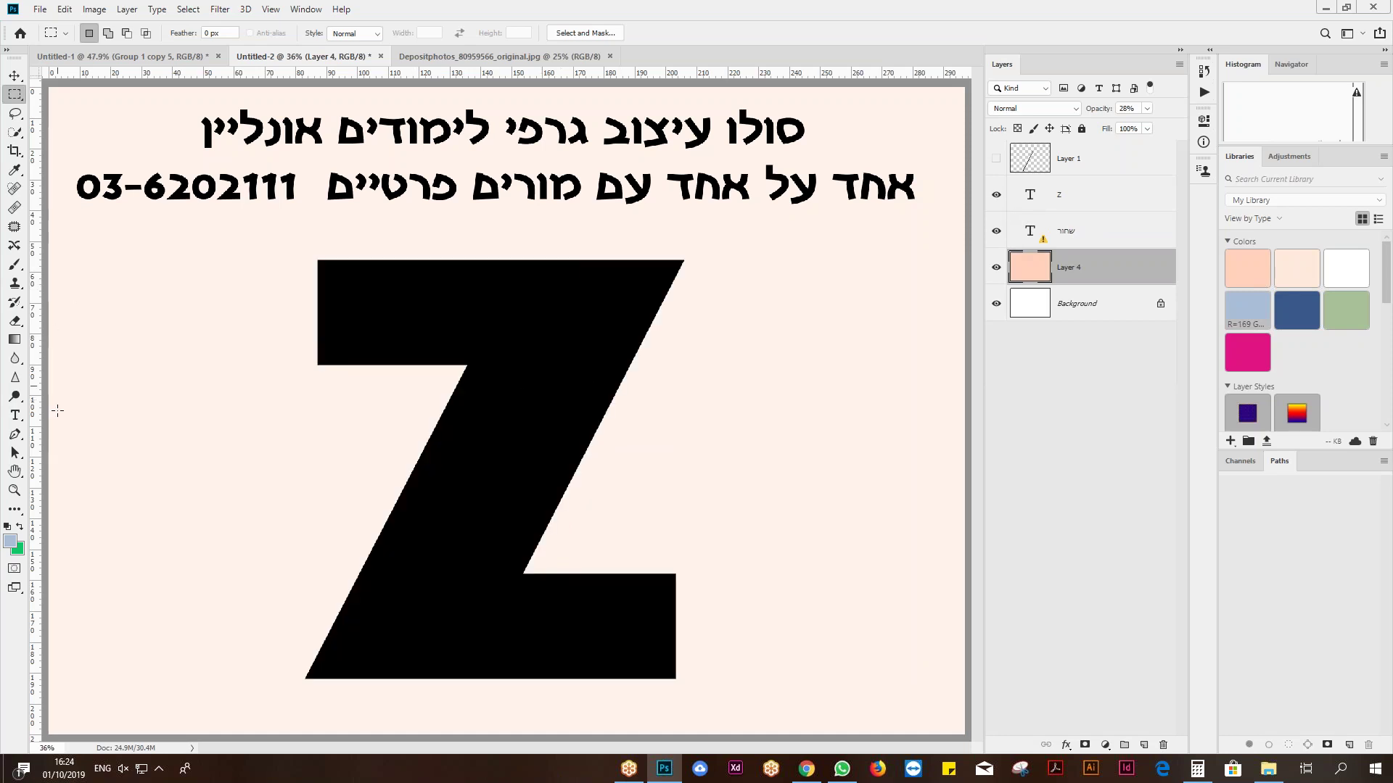
# - Select the large letter Z with the Type tool to check its font and size
pyautogui.click(15, 416)
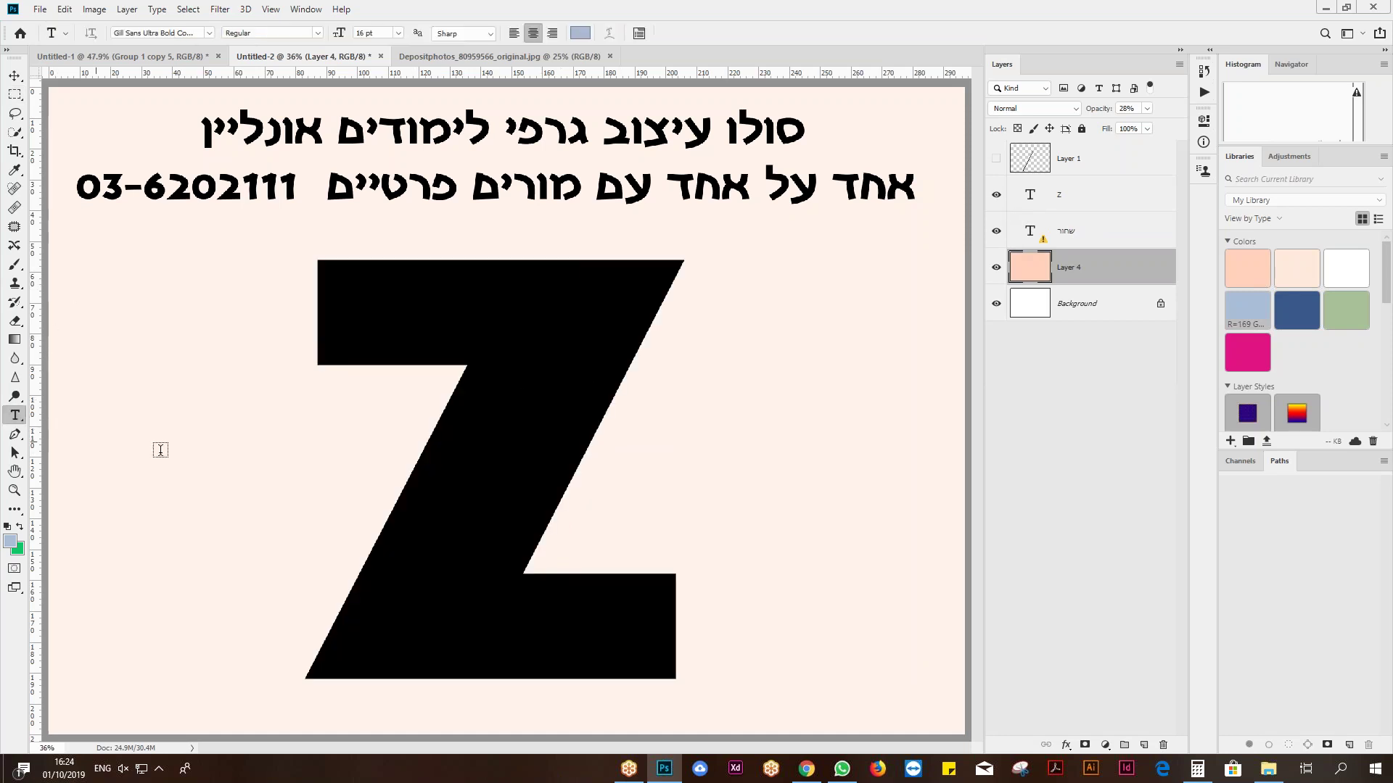
pyautogui.click(570, 455)
pyautogui.hotkey('ctrl', 'a')
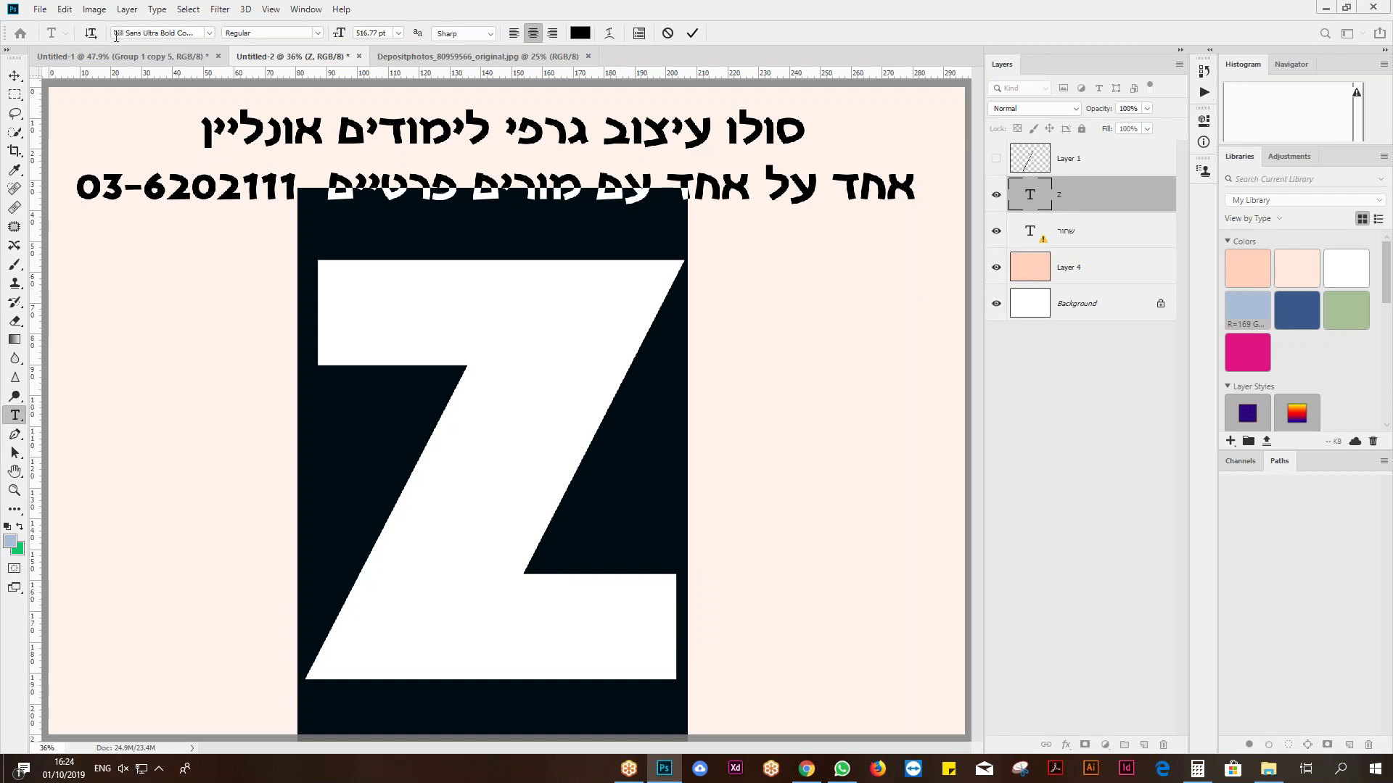
# - Copy the portrait from Depositphotos_80959566_original.jpg into the Untitled-2 document as a layer above the Z
pyautogui.click(14, 76)
pyautogui.hotkey('ctrl', 'Tab')
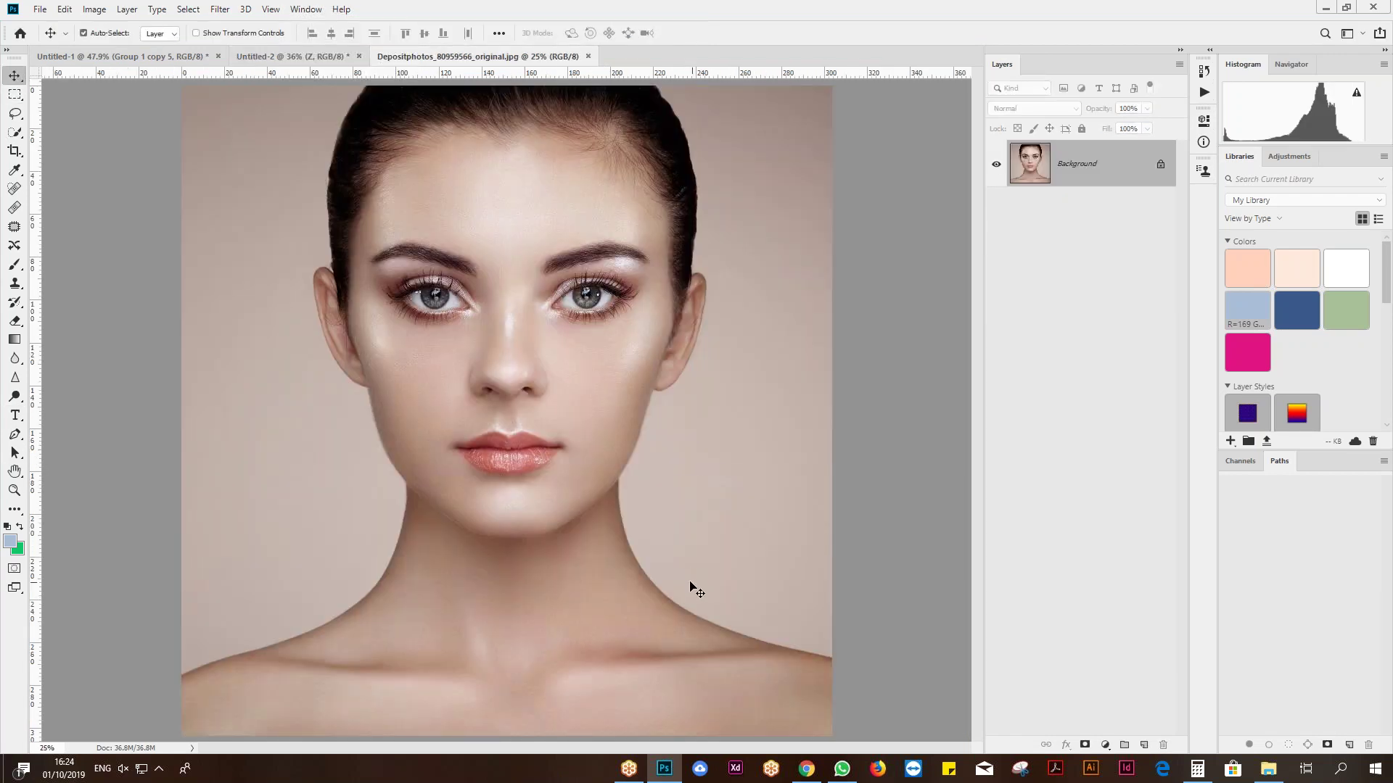
pyautogui.moveTo(322, 99); pyautogui.dragTo(546, 467)
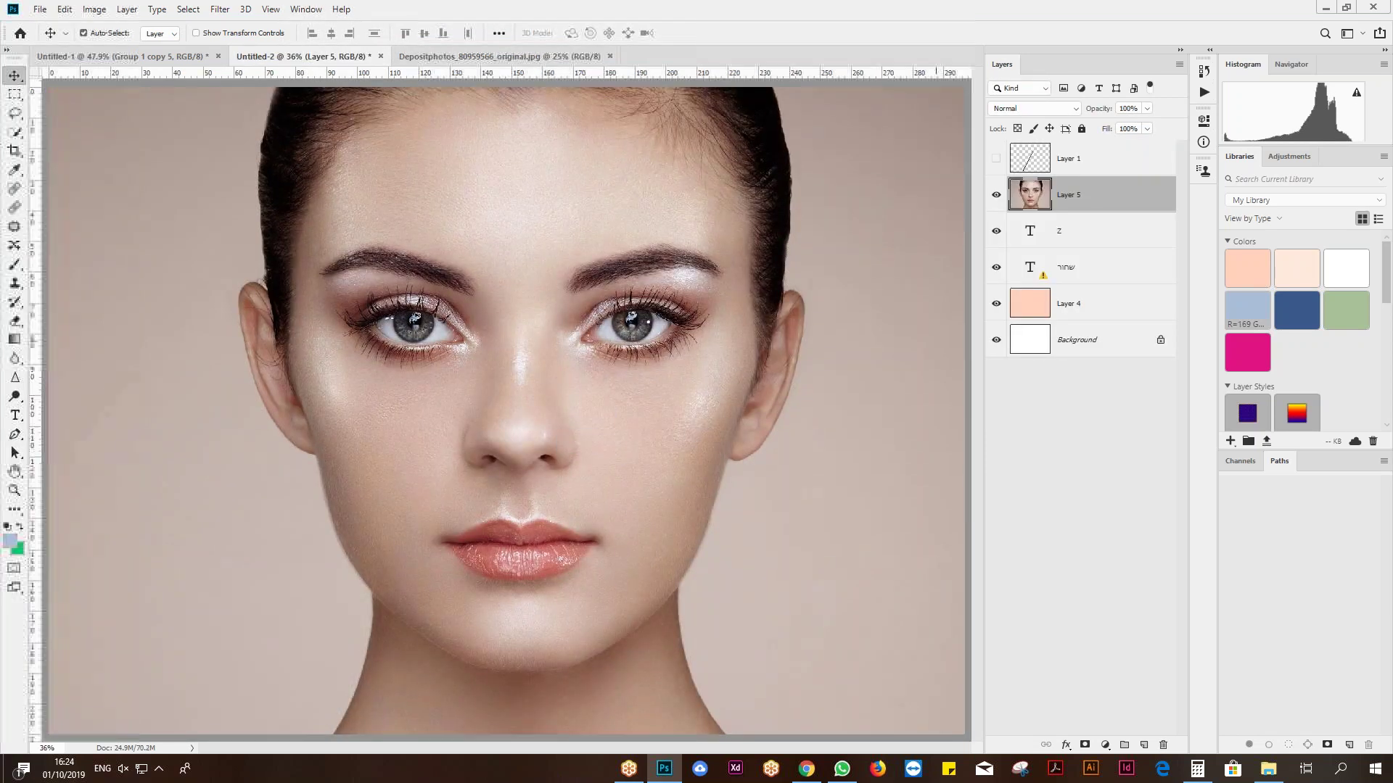
# - Position the portrait slightly lower over the Z, using reduced layer opacity to judge the alignment
pyautogui.click(1146, 109)
pyautogui.moveTo(1126, 123); pyautogui.dragTo(1120, 123)
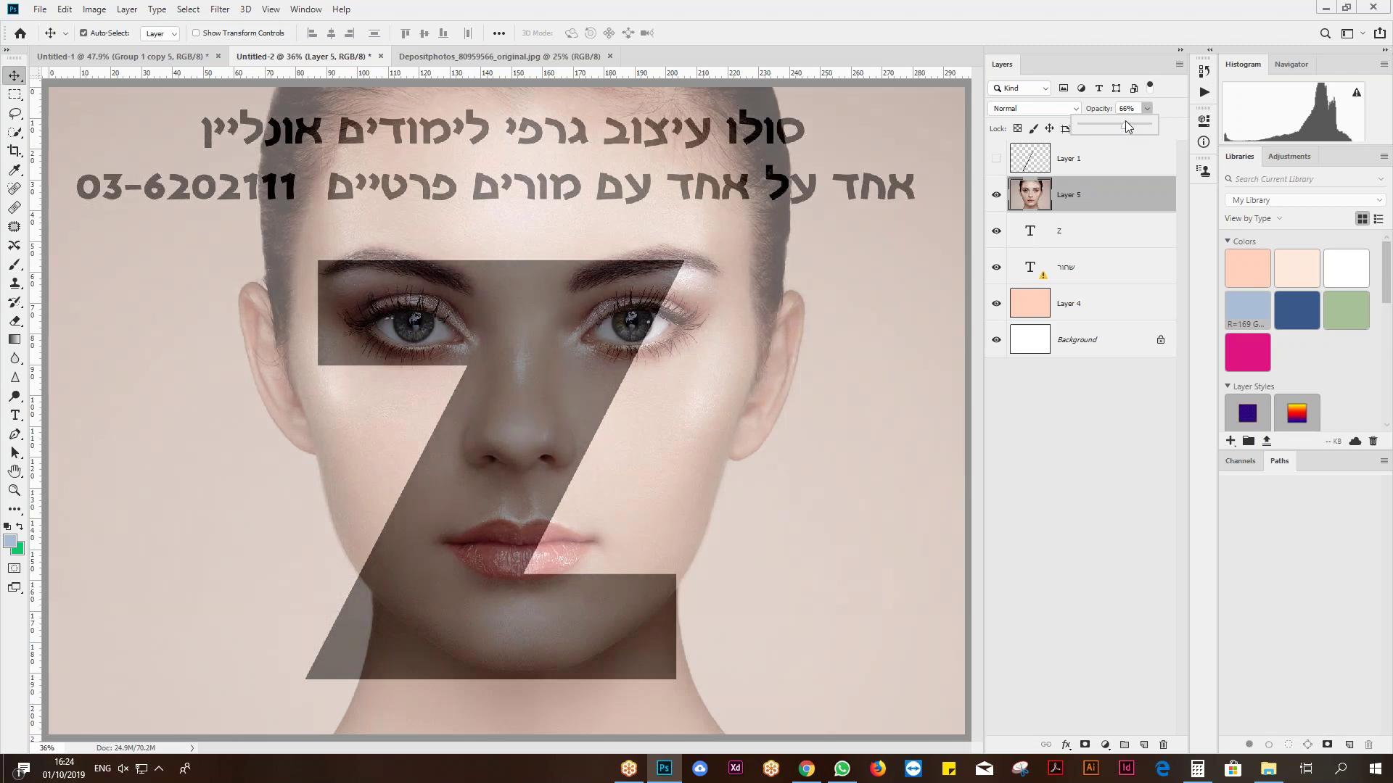
pyautogui.click(818, 216)
pyautogui.moveTo(816, 199); pyautogui.dragTo(816, 216)
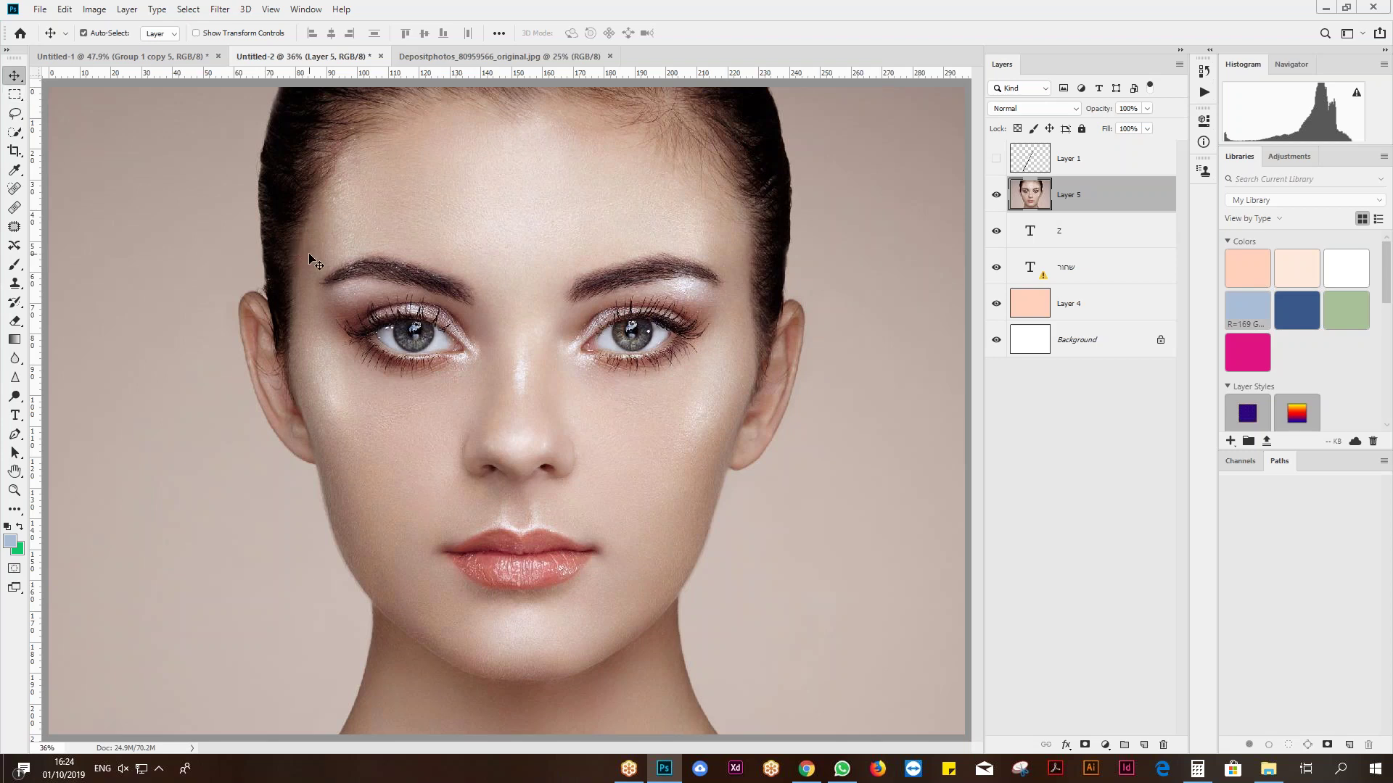
# - Crop away the portrait's parts outside the canvas by selecting the whole canvas, cropping and deselecting
pyautogui.hotkey('ctrl', 'a')
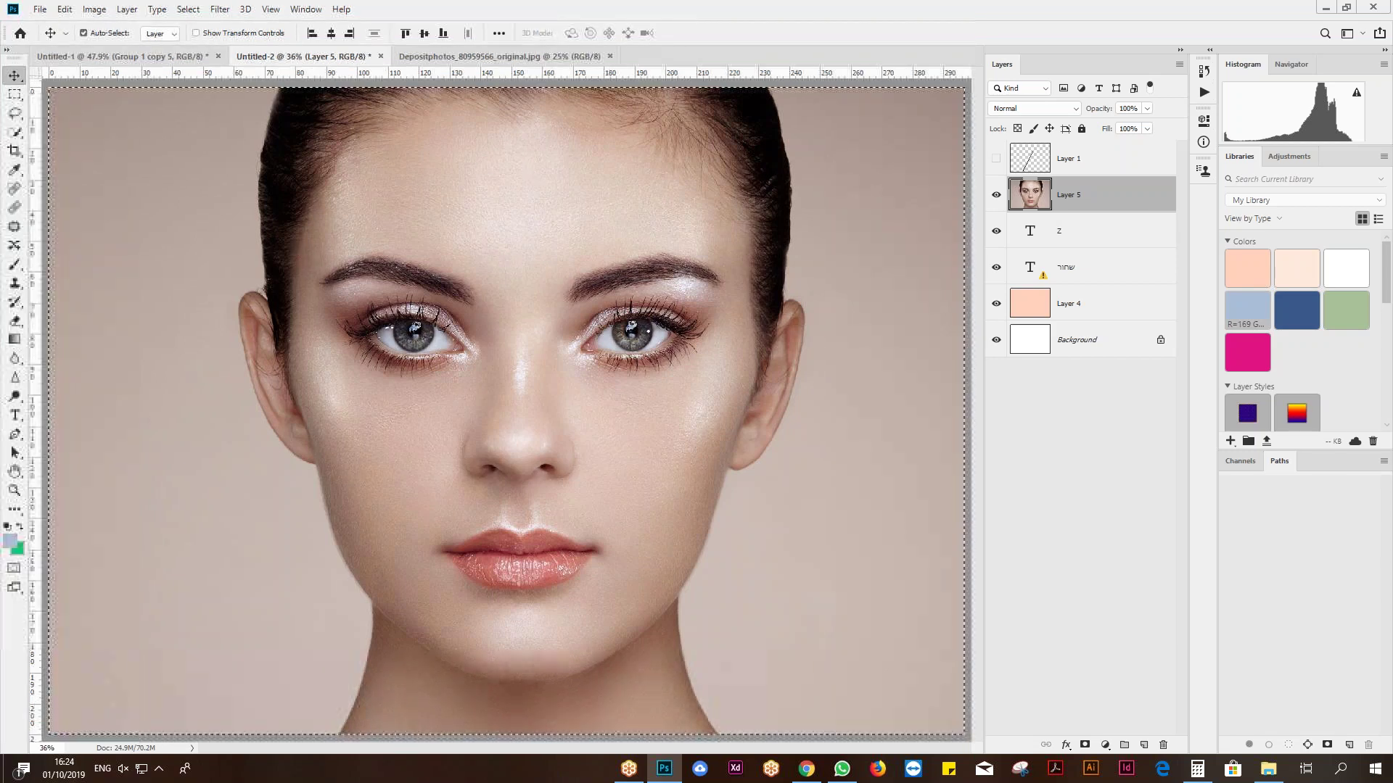
pyautogui.click(82, 11)
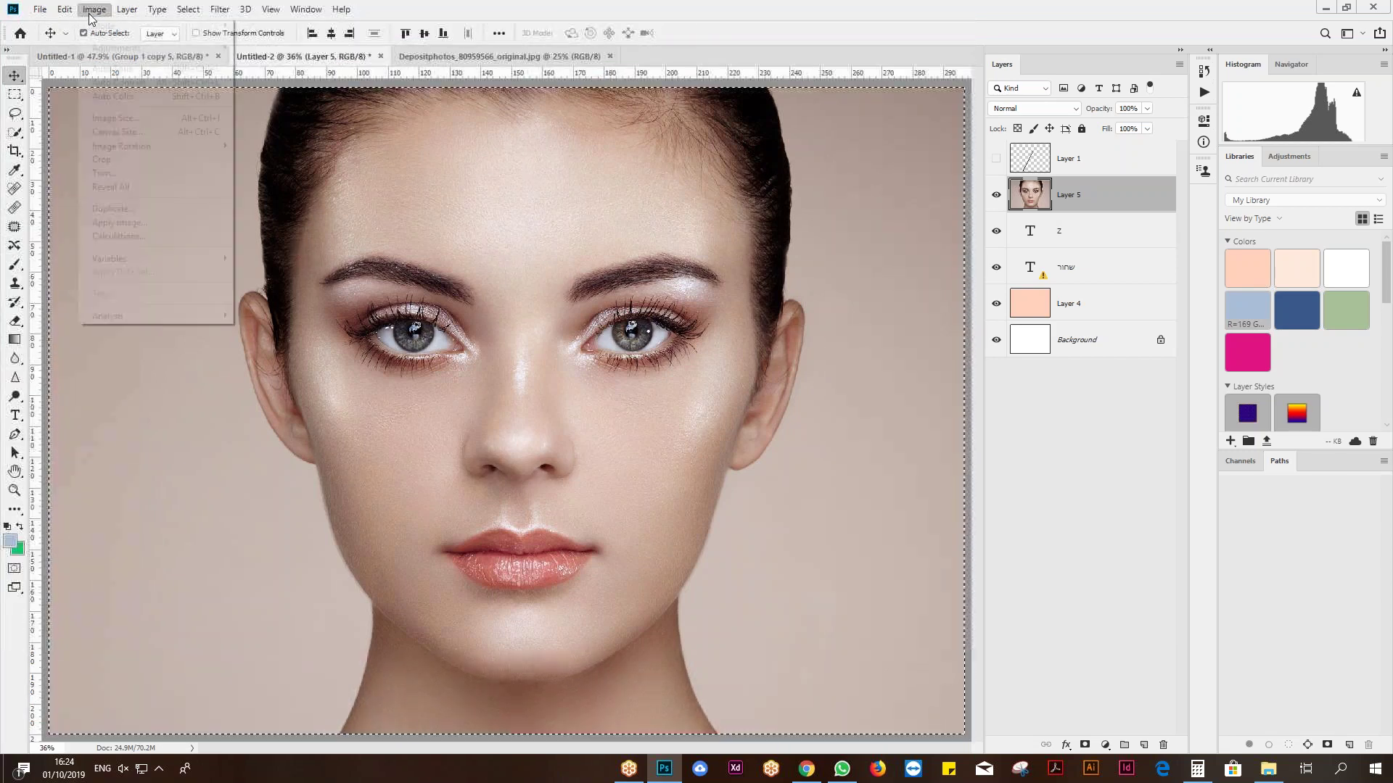
pyautogui.click(97, 160)
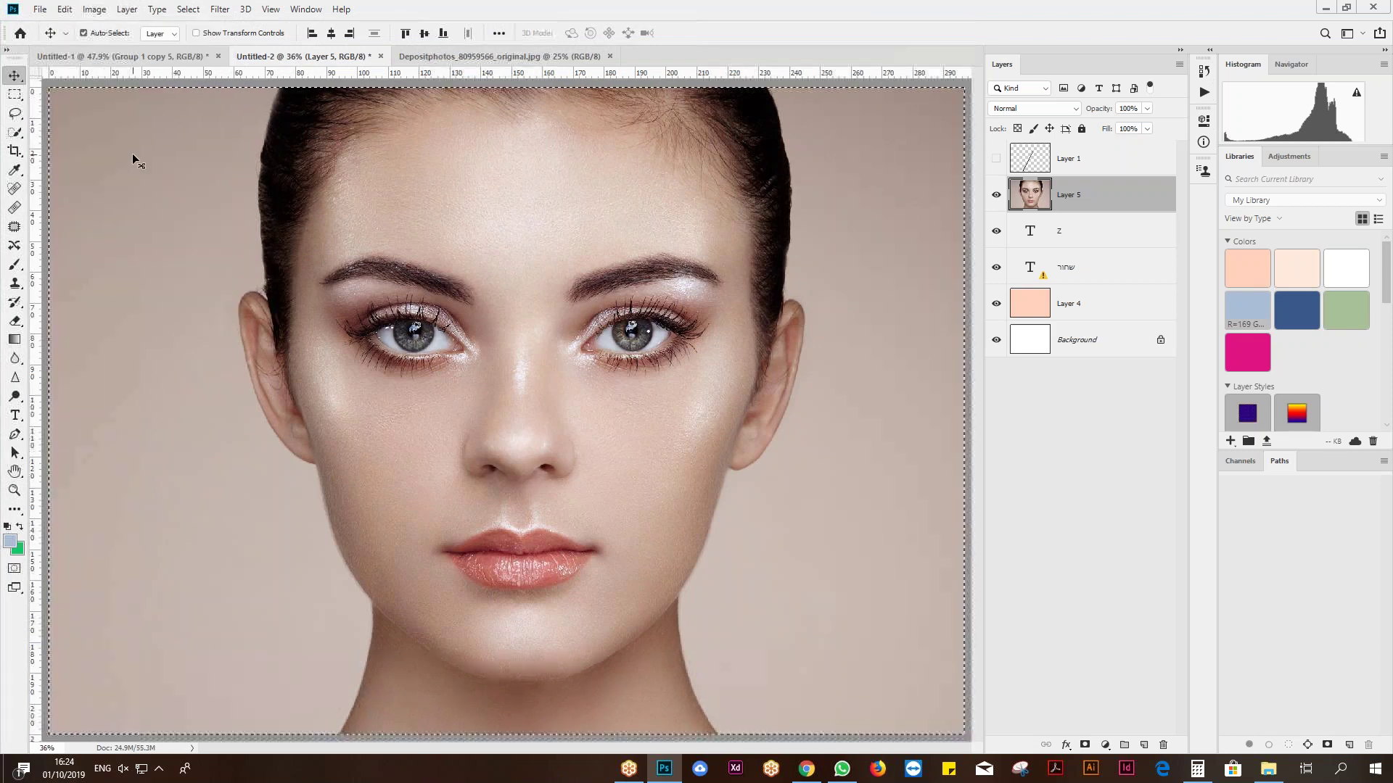
pyautogui.press('ctrl')
pyautogui.hotkey('ctrl', 'd')
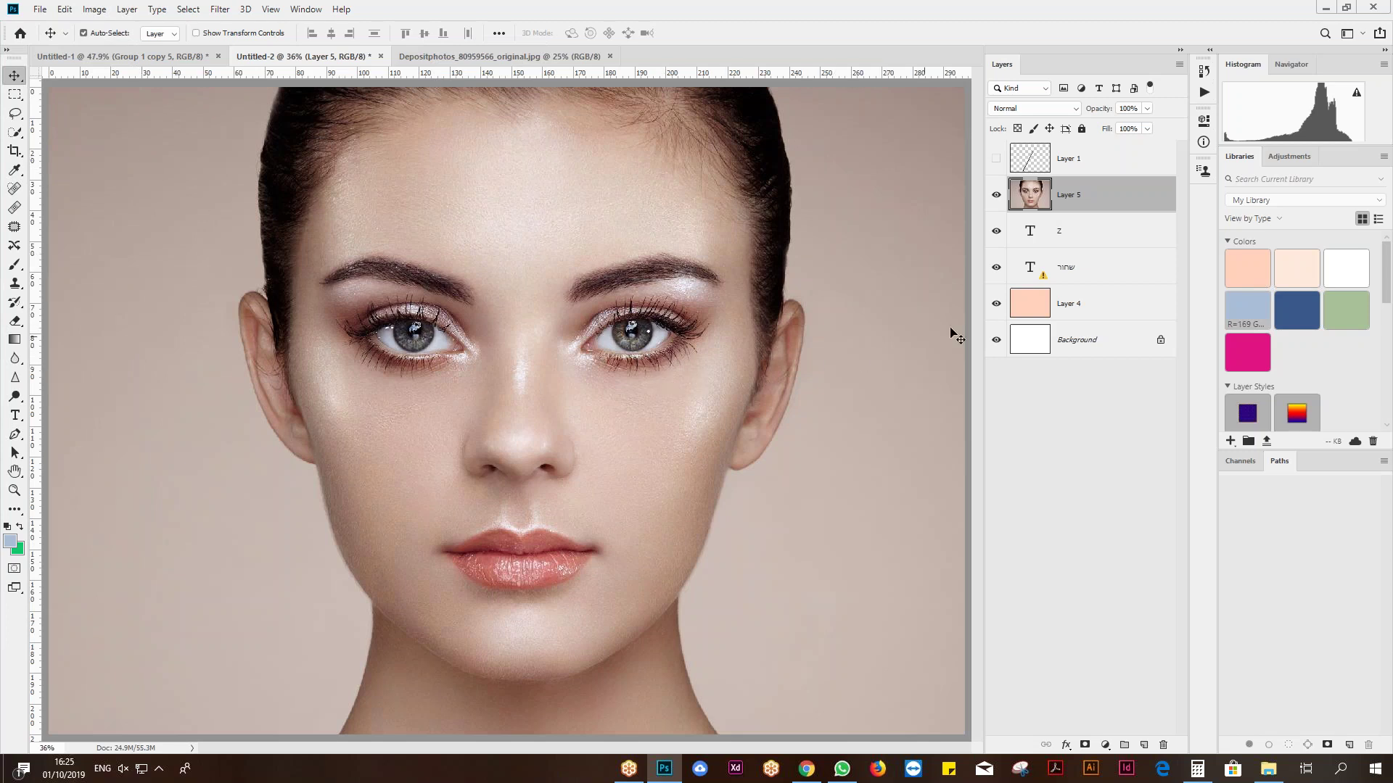
# - Load the Z text layer's outline as a selection, make the visible portrait layer active and hide the Z layer
pyautogui.click(995, 207)
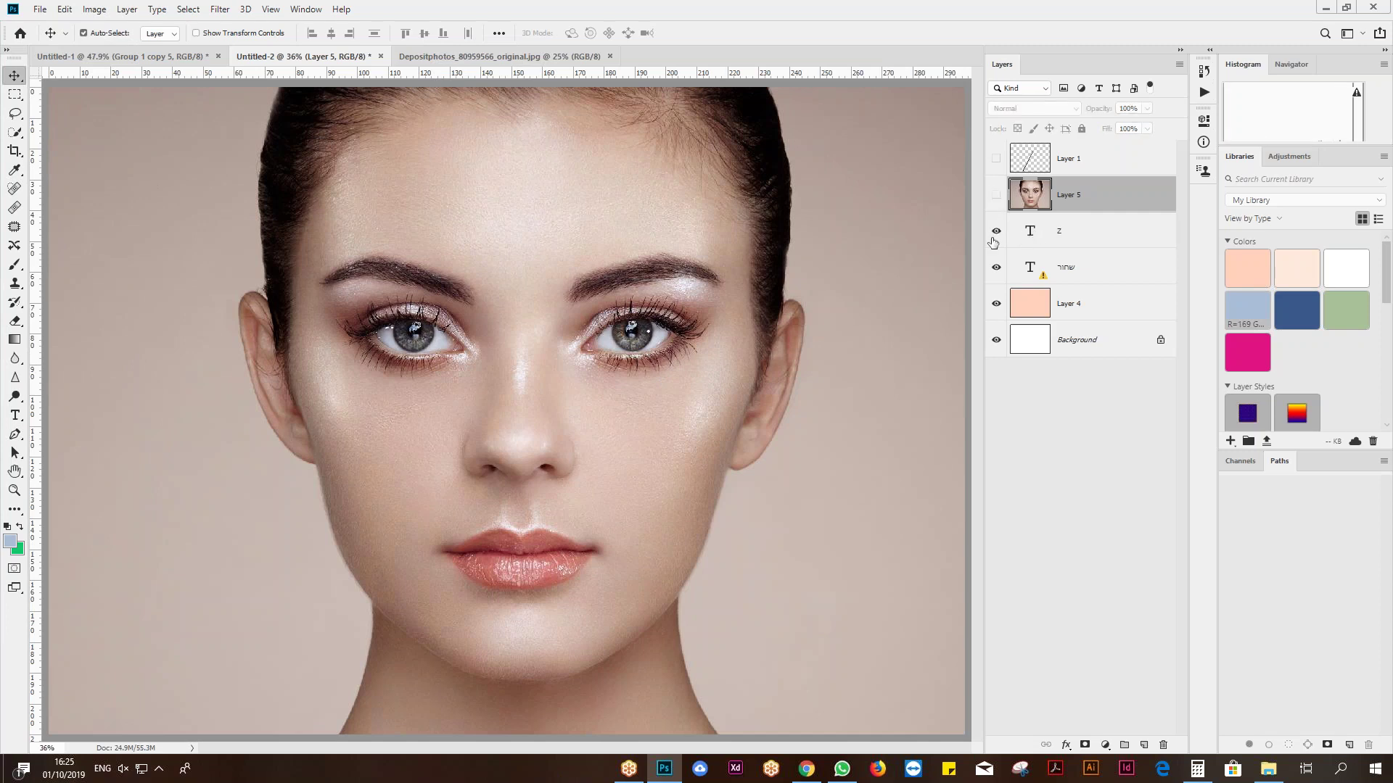
pyautogui.click(1060, 240)
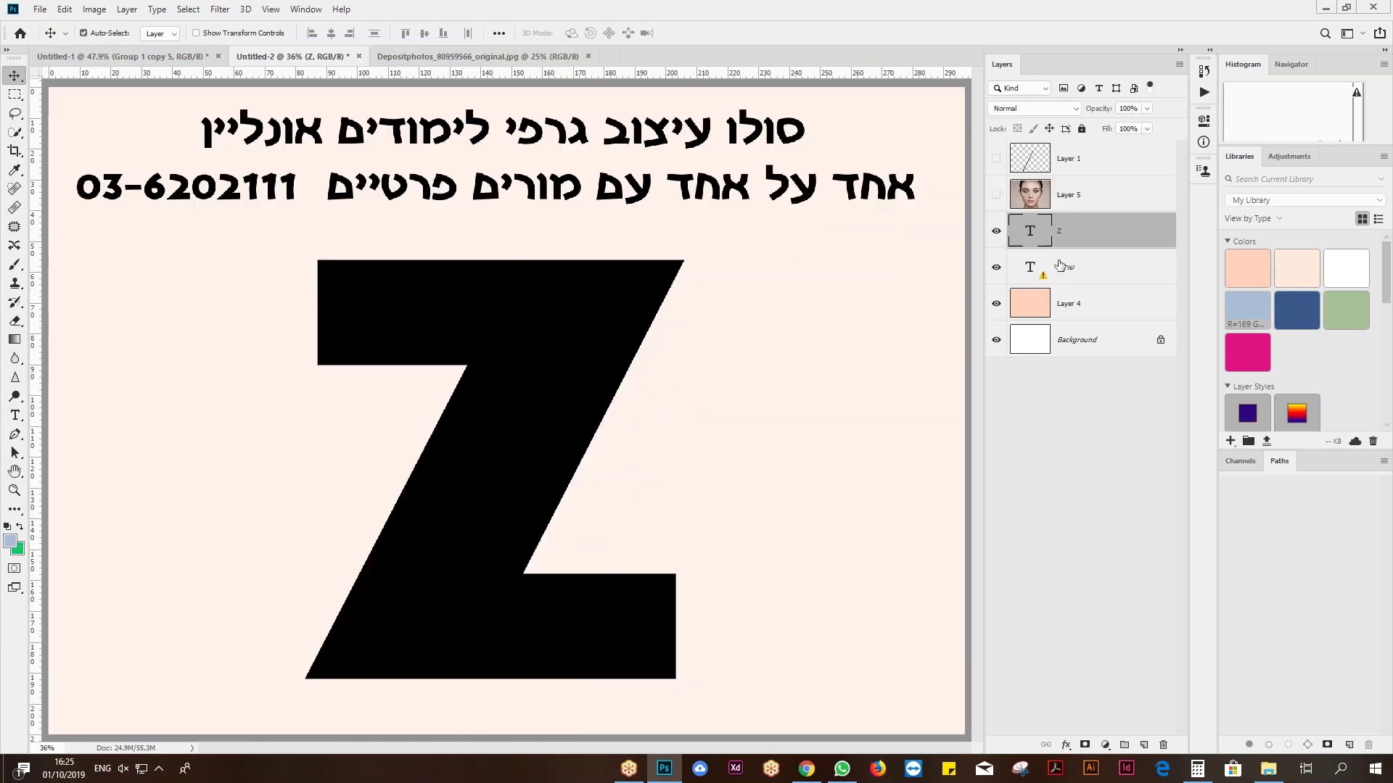
pyautogui.press('ctrl')
pyautogui.keyDown('ctrl'); pyautogui.click(1029, 232); pyautogui.keyUp('ctrl')
pyautogui.click(1046, 195)
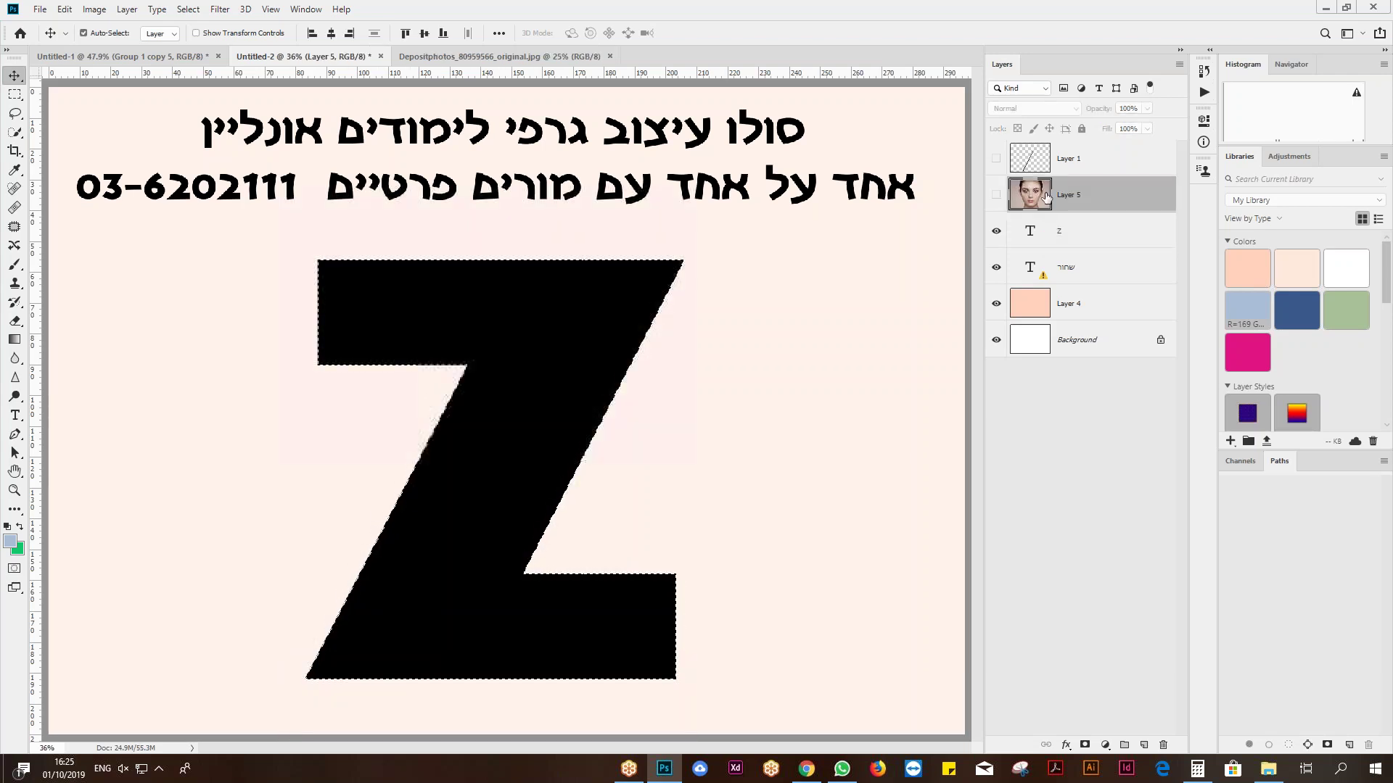
pyautogui.click(996, 195)
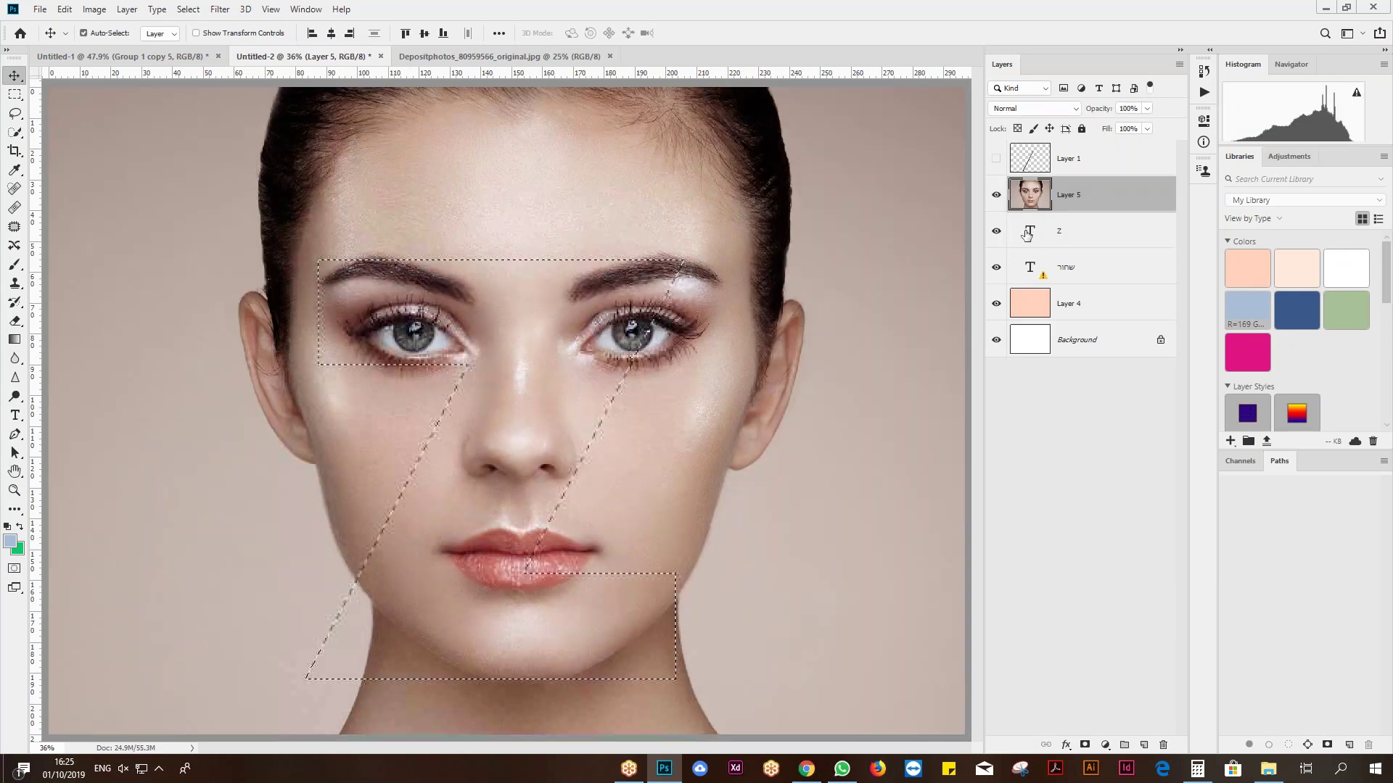
pyautogui.press('ctrl')
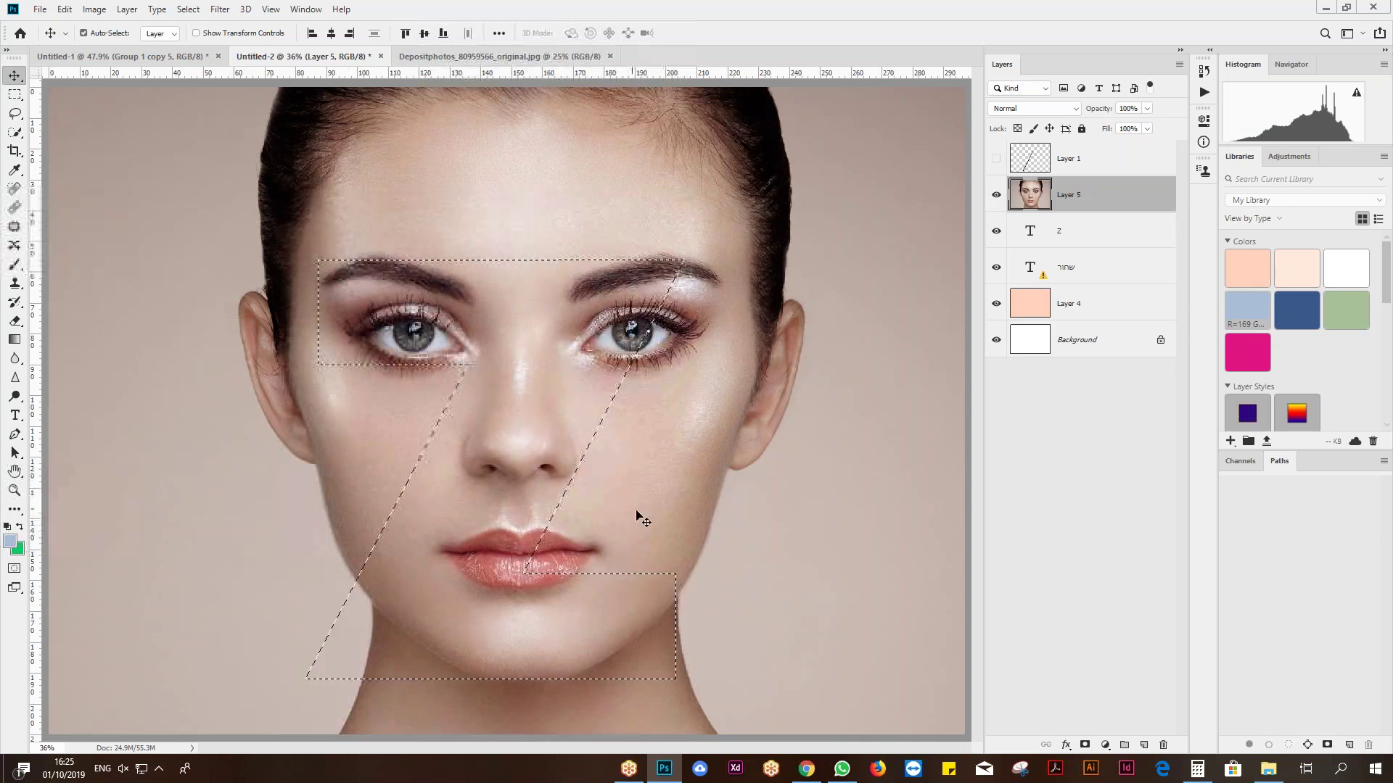
pyautogui.click(996, 231)
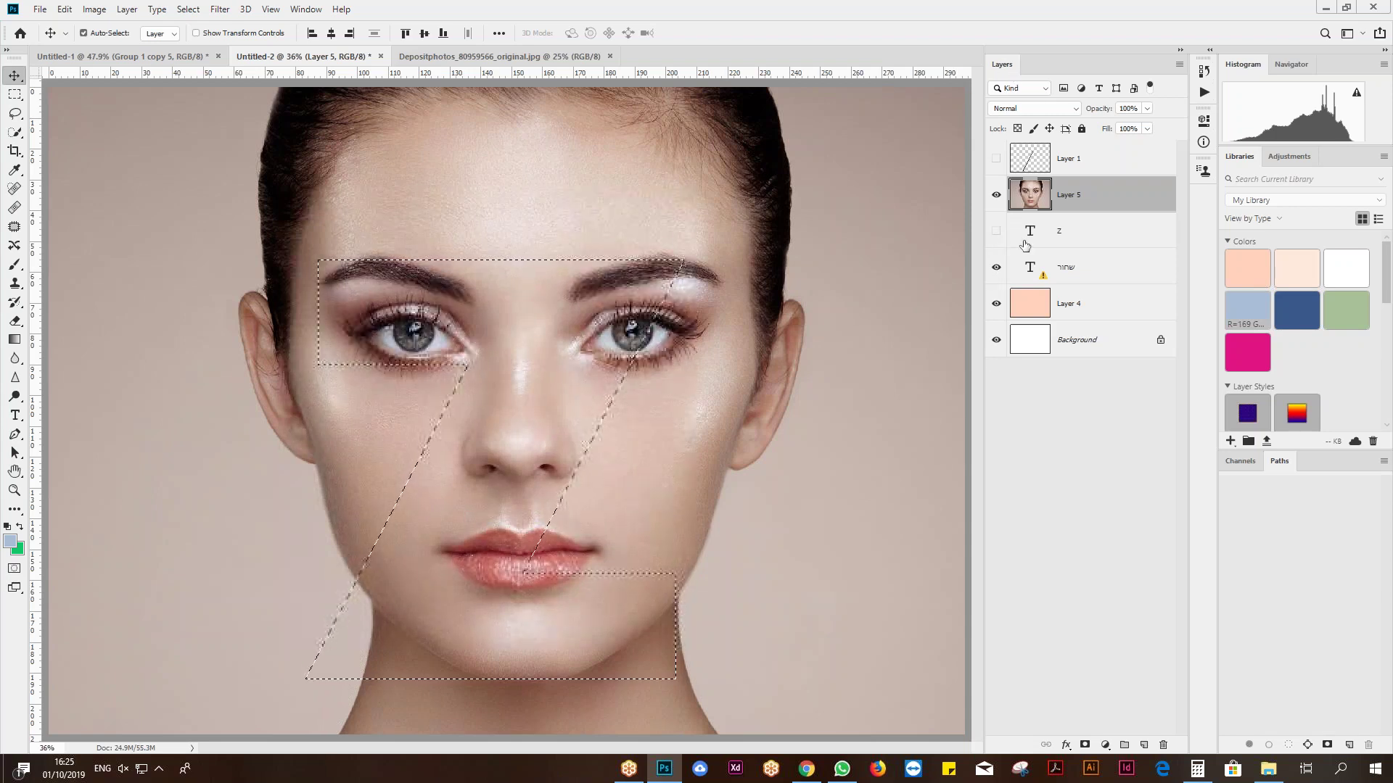
# - Invert the selection, delete the portrait outside the Z shape and deselect
pyautogui.click(306, 10)
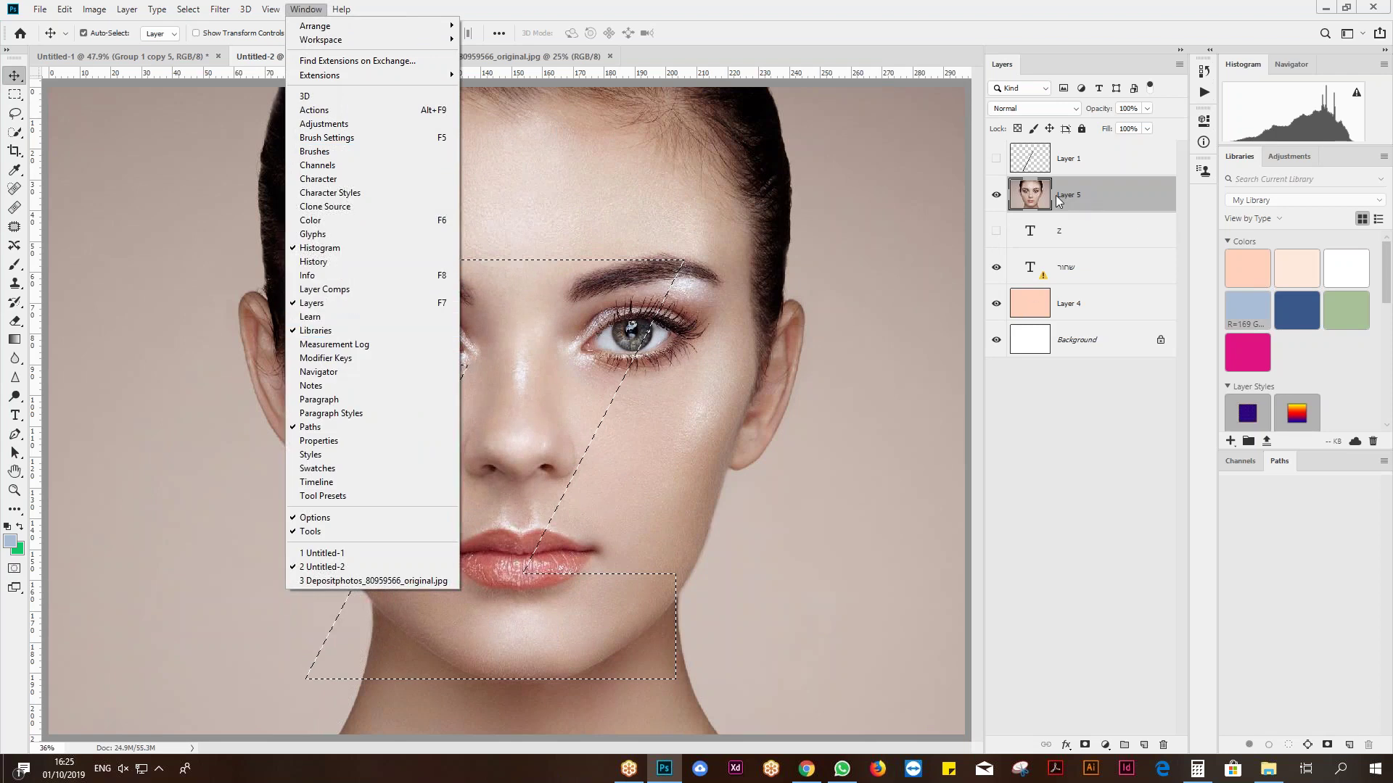
pyautogui.click(1055, 194)
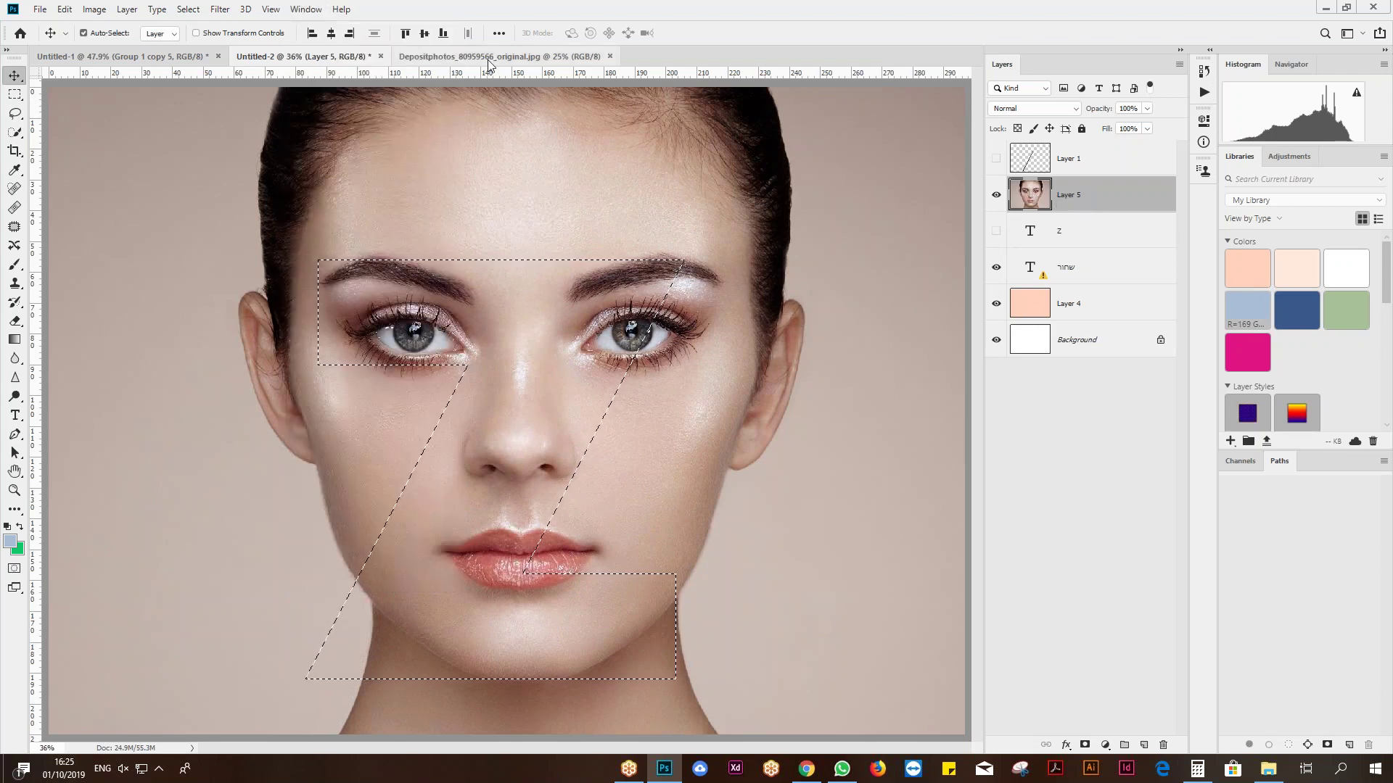
pyautogui.click(188, 10)
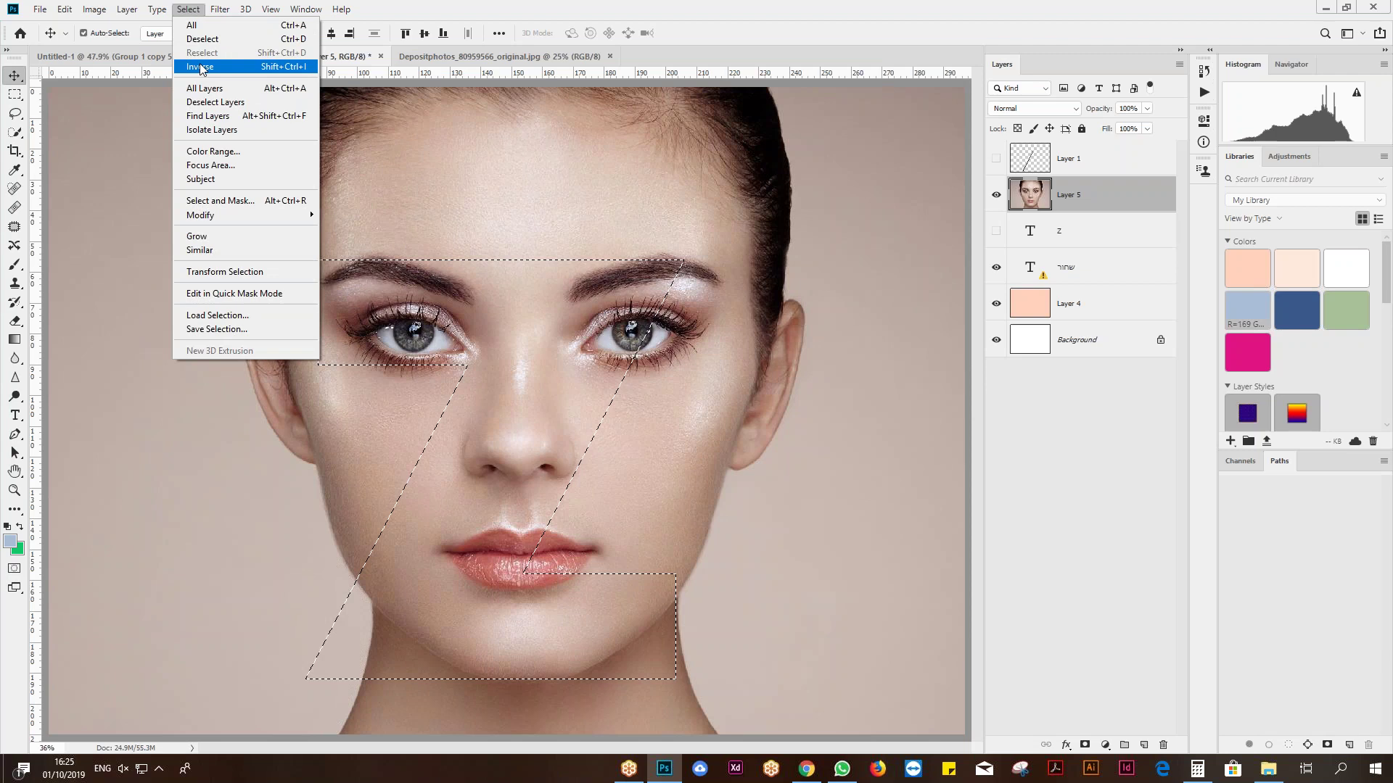
pyautogui.click(201, 69)
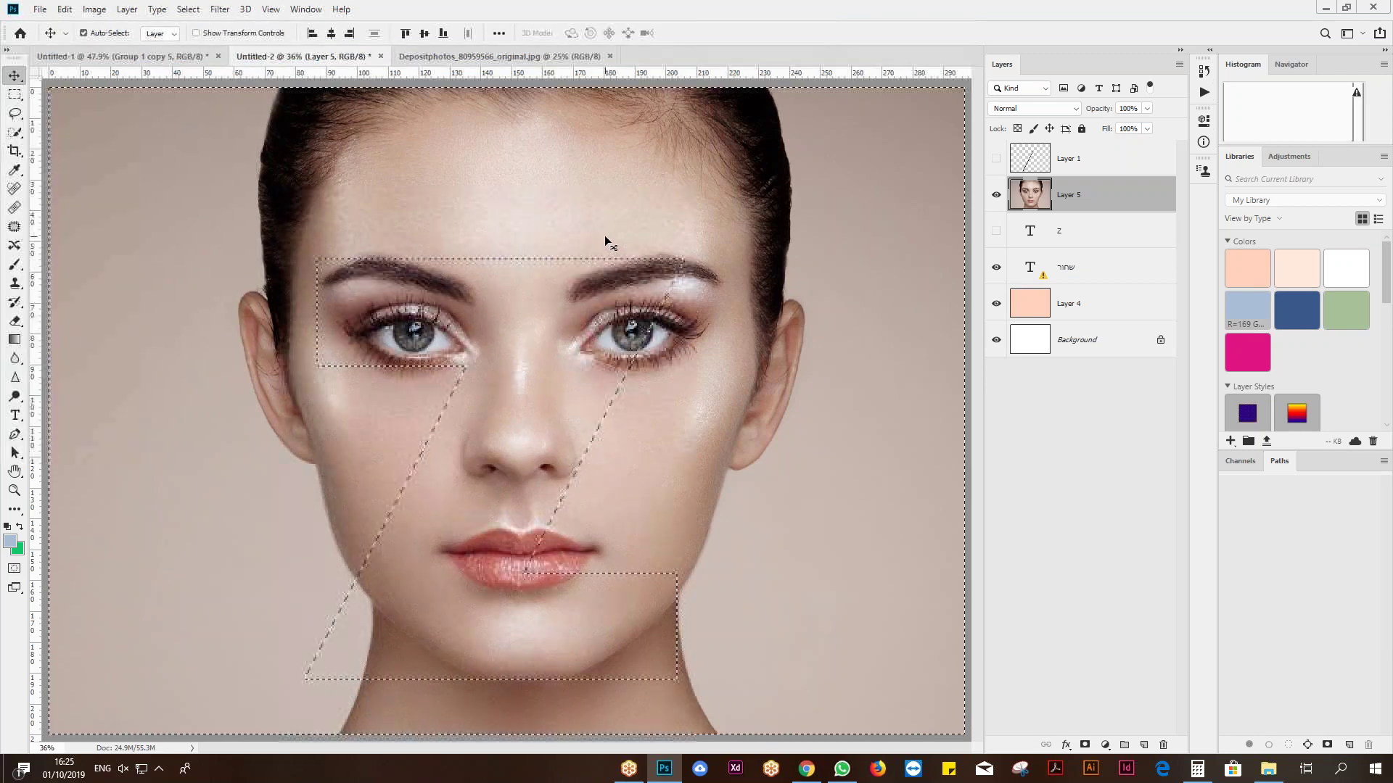
pyautogui.press('Delete')
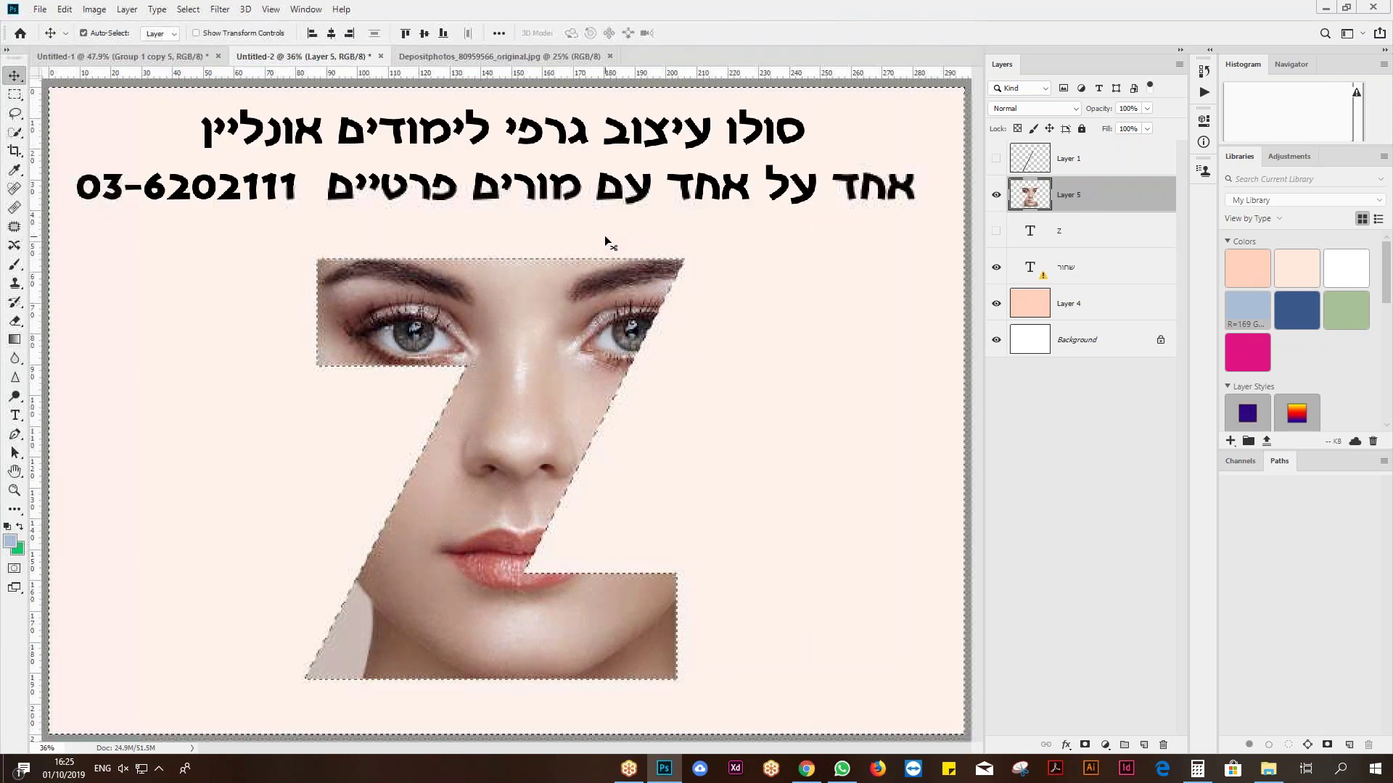
pyautogui.hotkey('ctrl', 'd')
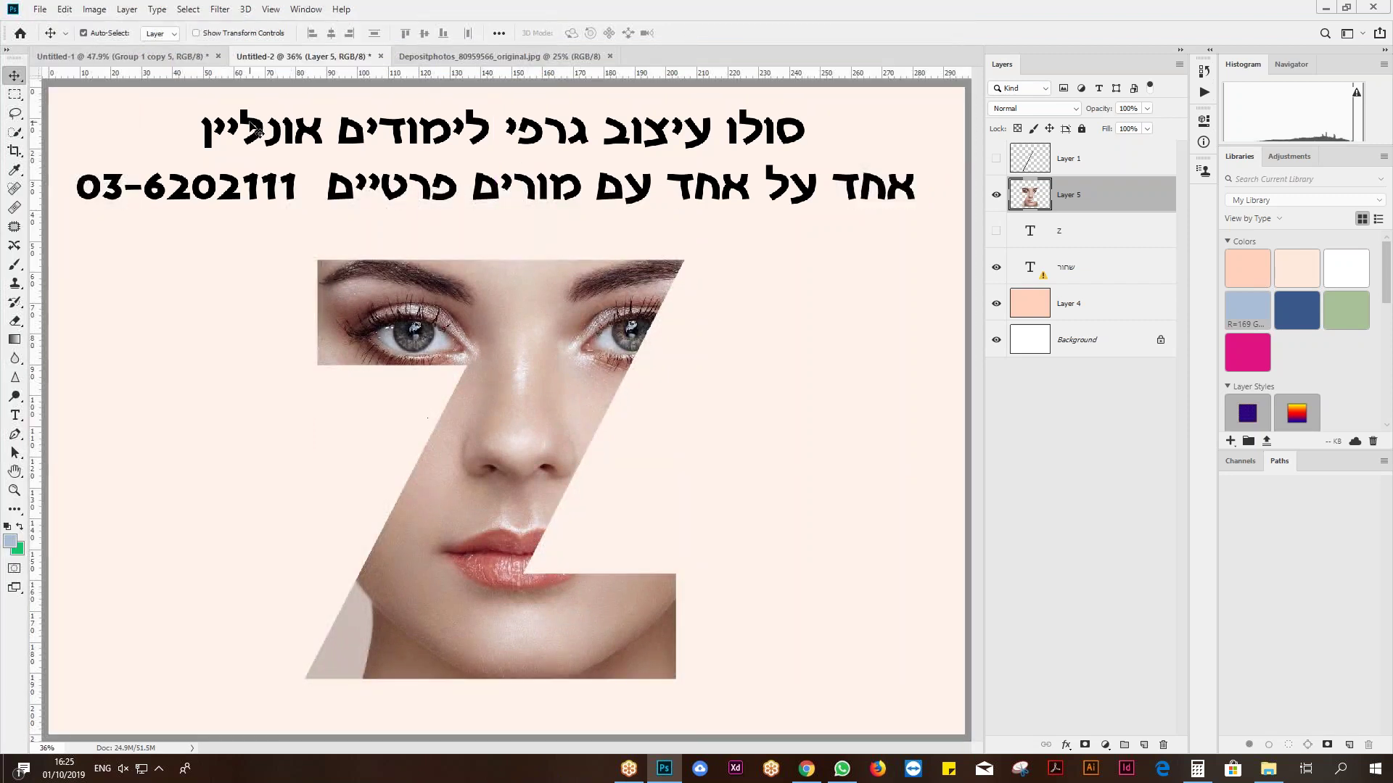
pyautogui.click(187, 8)
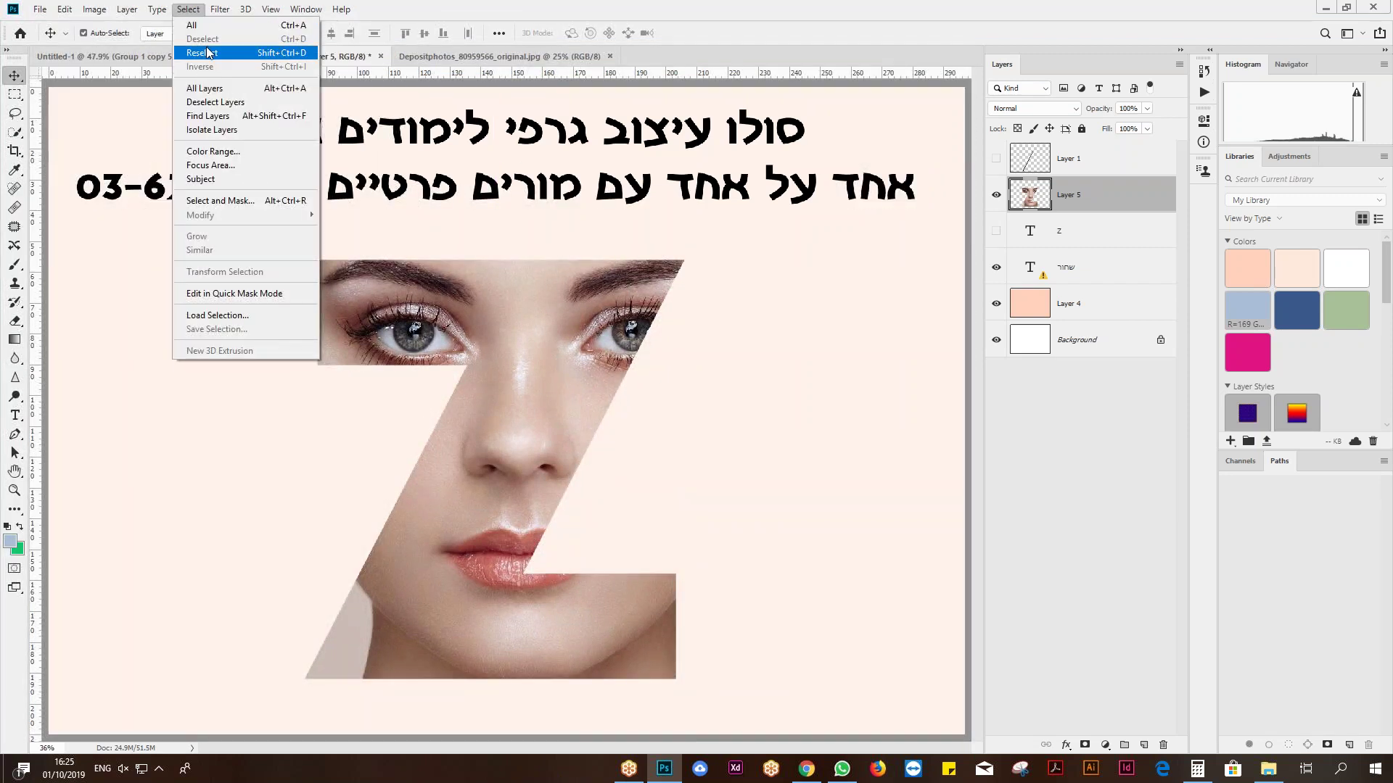
pyautogui.click(1103, 247)
pyautogui.click(1029, 230)
pyautogui.keyDown('ctrl'); pyautogui.click(1030, 231); pyautogui.keyUp('ctrl')
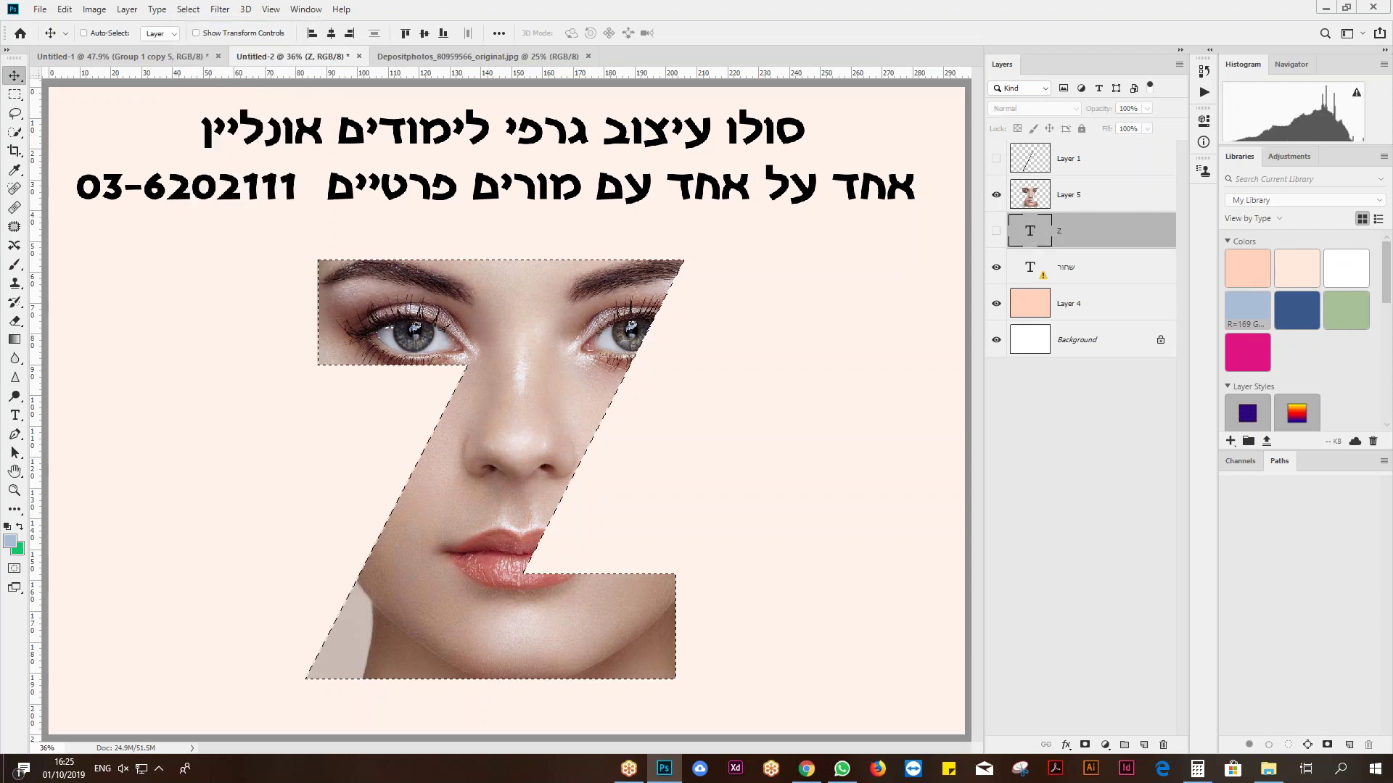
pyautogui.hotkey('ctrl', 'd')
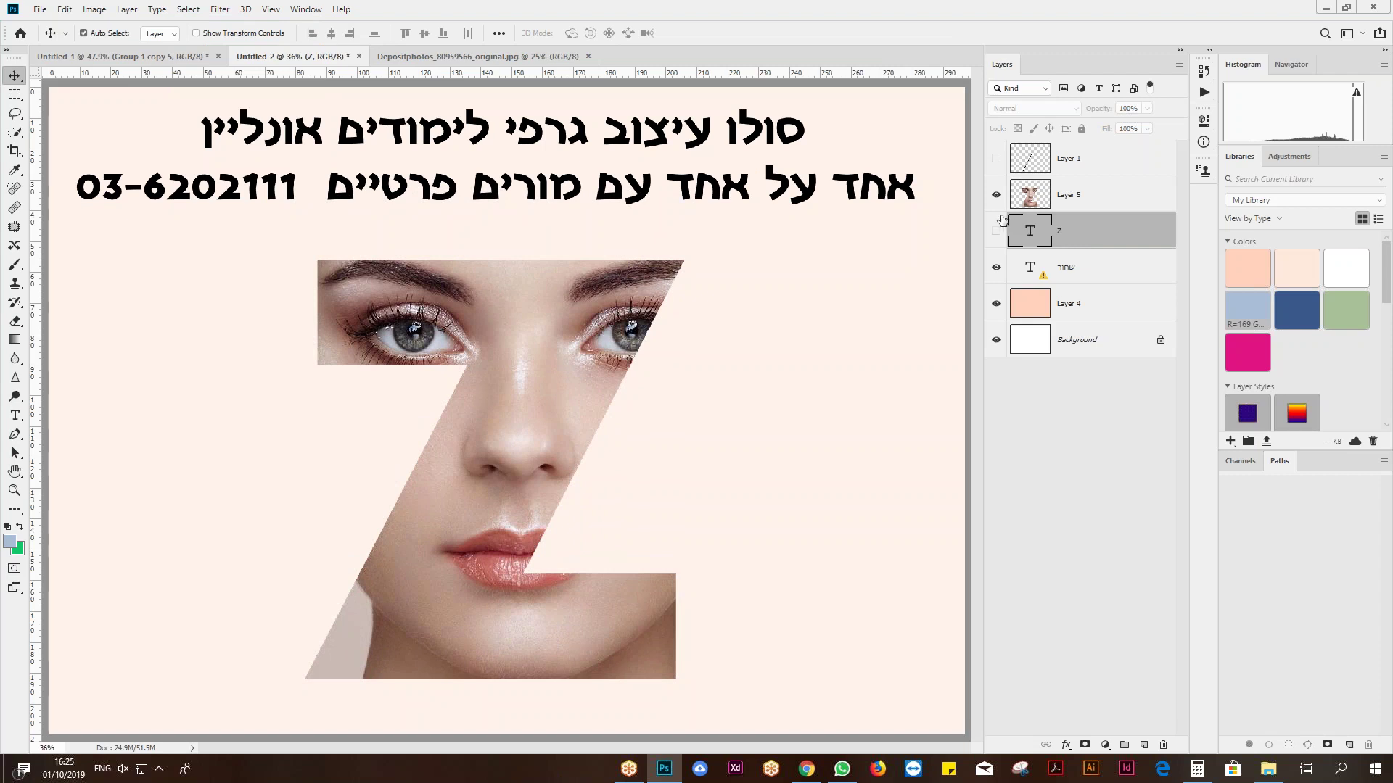
# - Delete Layer 1 with the black diagonal line and add a new empty layer above the portrait layer
pyautogui.click(997, 158)
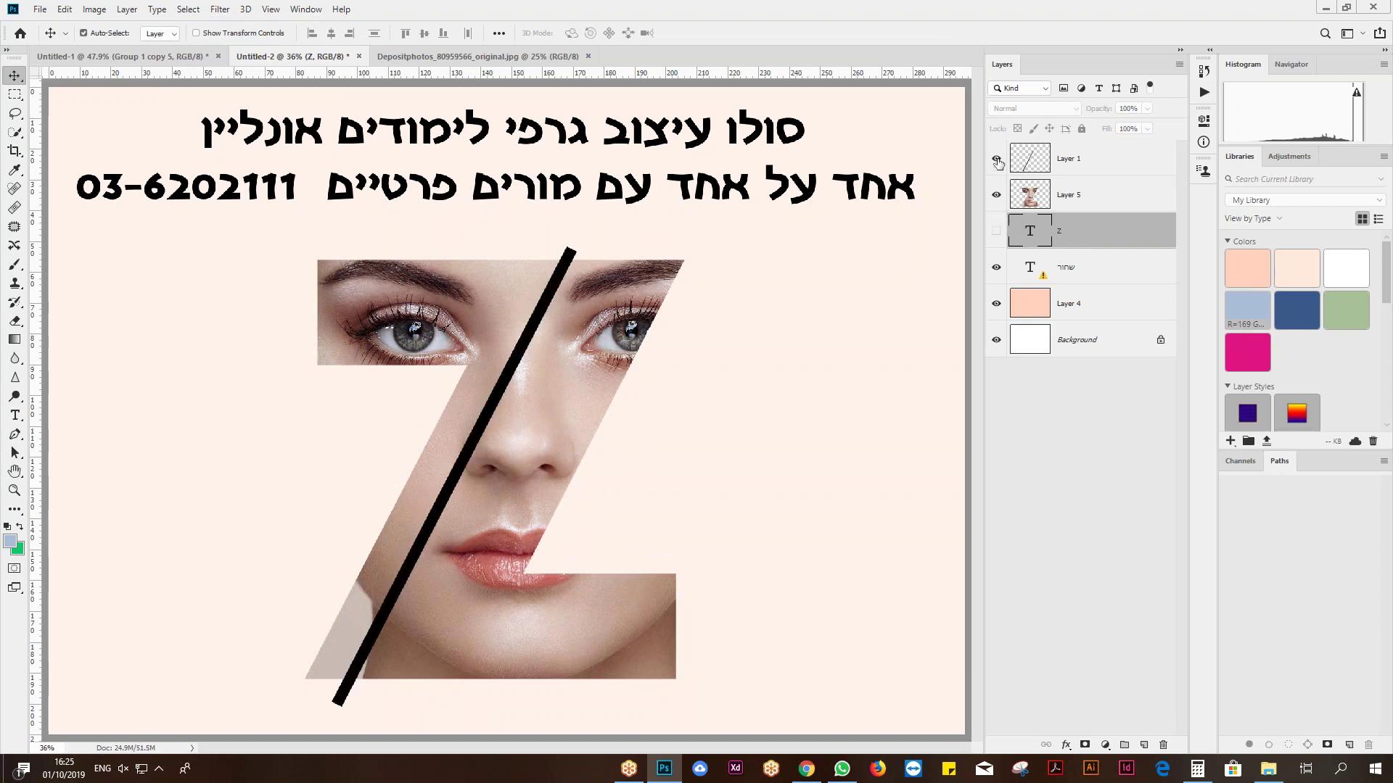
pyautogui.click(996, 159)
pyautogui.moveTo(1108, 168); pyautogui.dragTo(1164, 745)
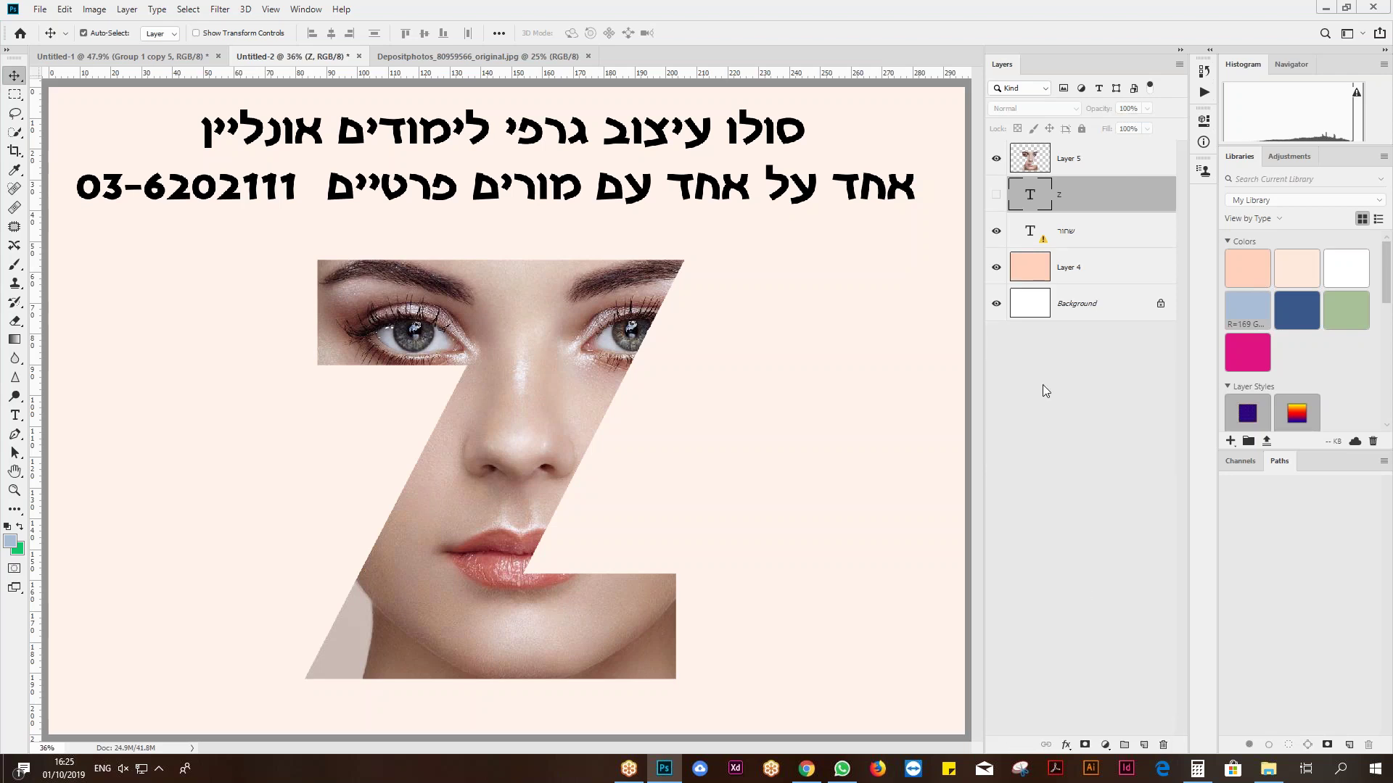
pyautogui.click(1102, 164)
pyautogui.click(1144, 745)
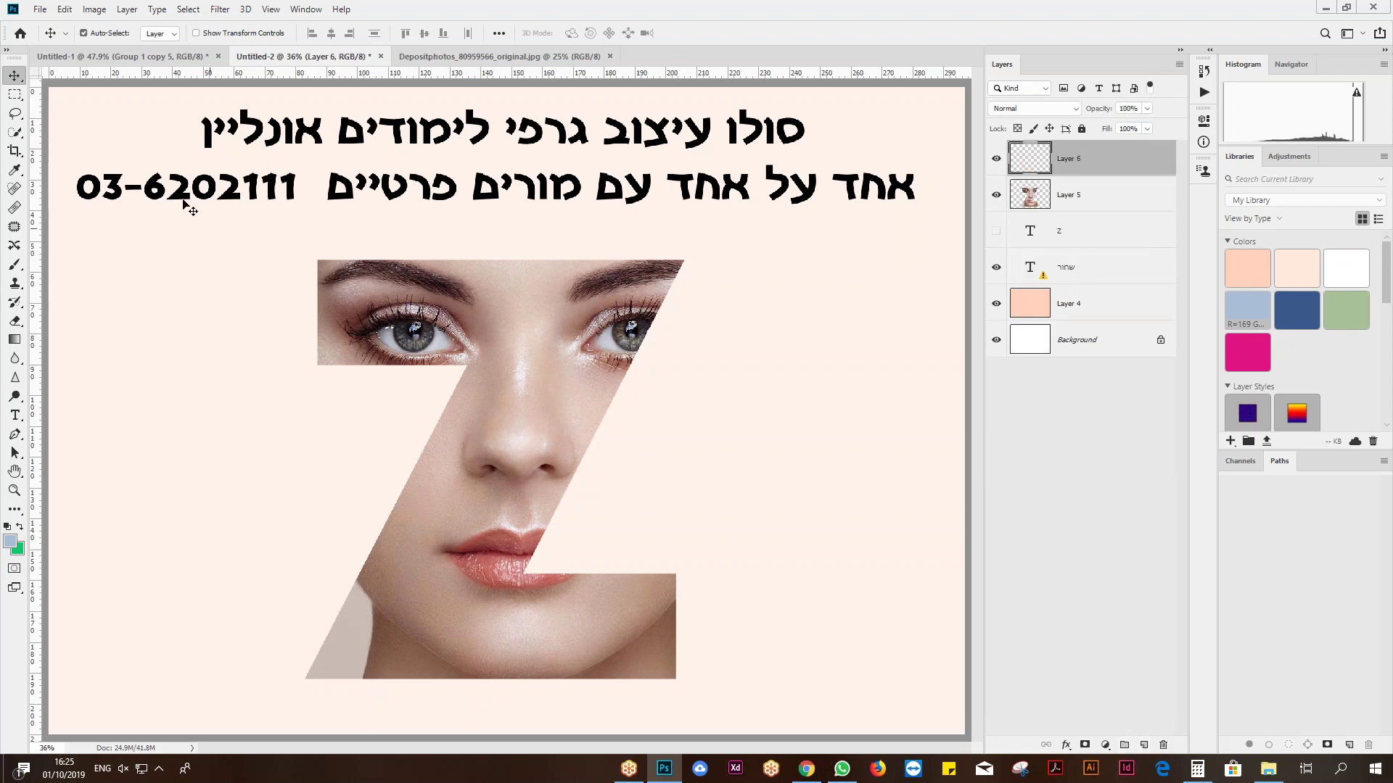
pyautogui.press('m')
pyautogui.moveTo(236, 419); pyautogui.dragTo(710, 433)
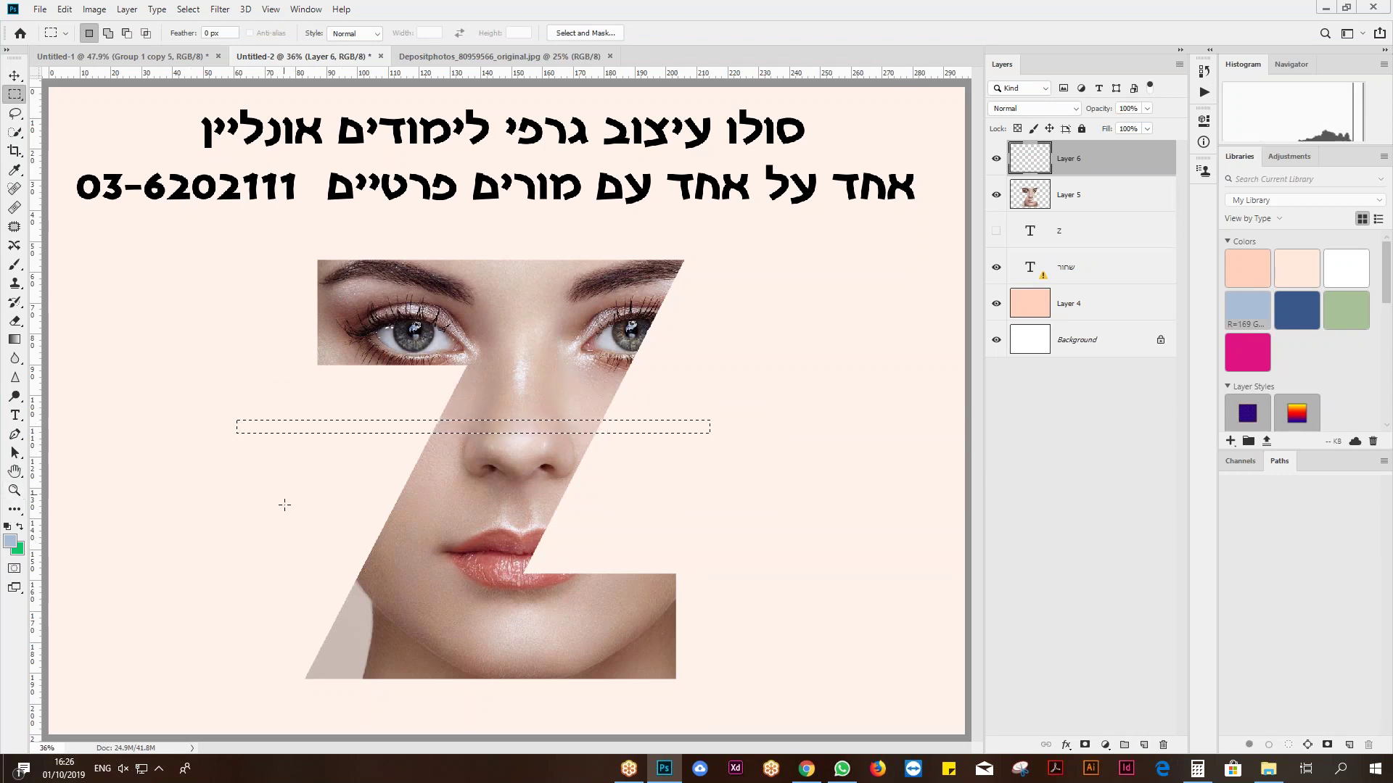
pyautogui.click(15, 510)
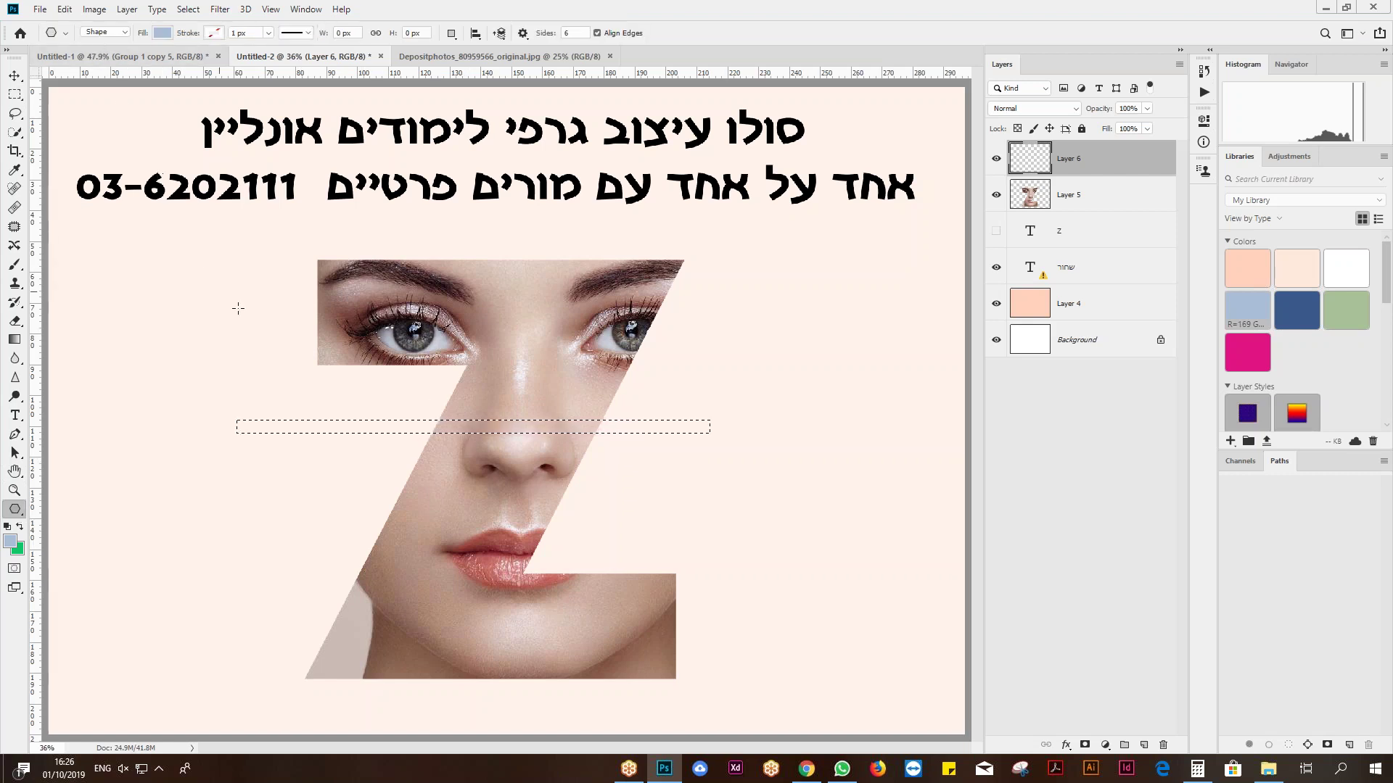
pyautogui.click(261, 413)
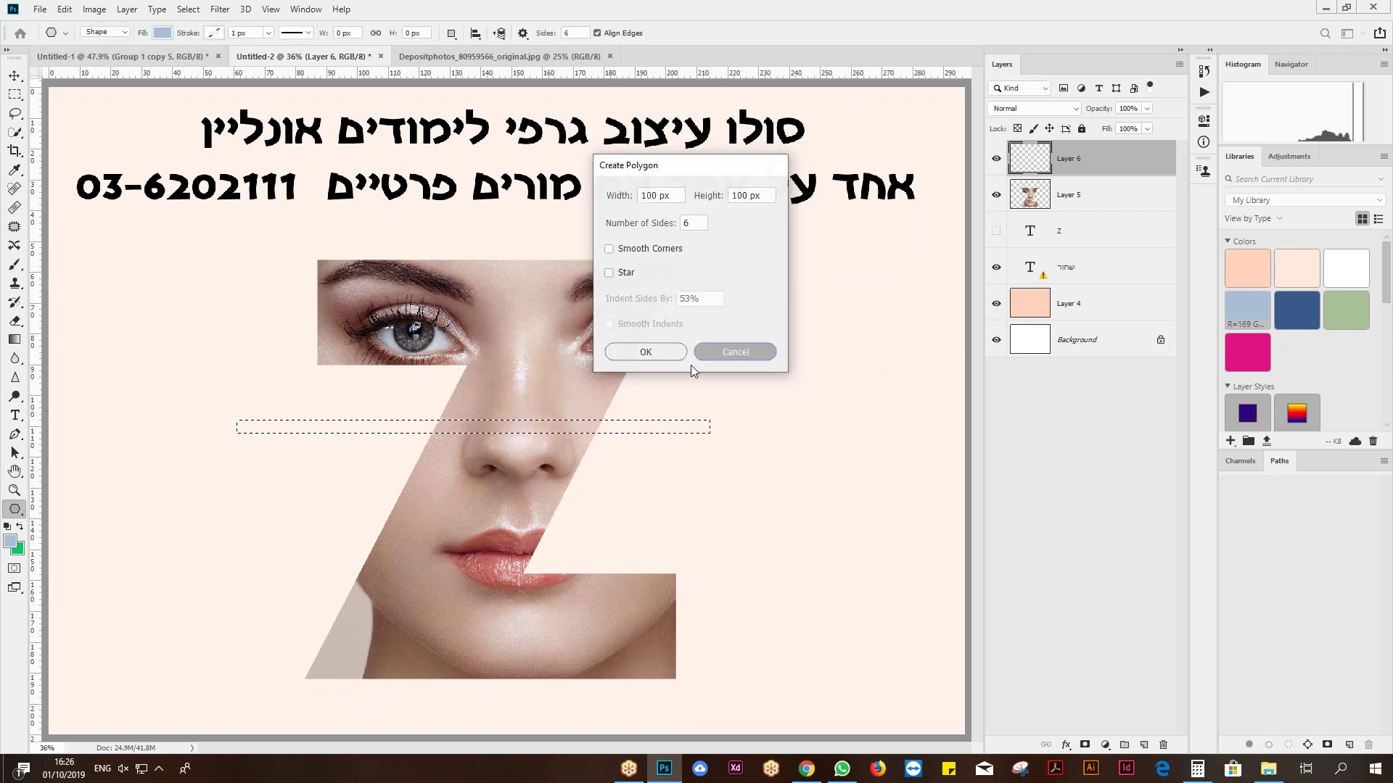
pyautogui.click(725, 353)
# - Select a thin horizontal rectangle across the Z just above the nose, fill it with the foreground color at 100% opacity and deselect
pyautogui.press('m')
pyautogui.moveTo(307, 399); pyautogui.dragTo(705, 404)
pyautogui.press('i')
pyautogui.hotkey('shift', 'F5')
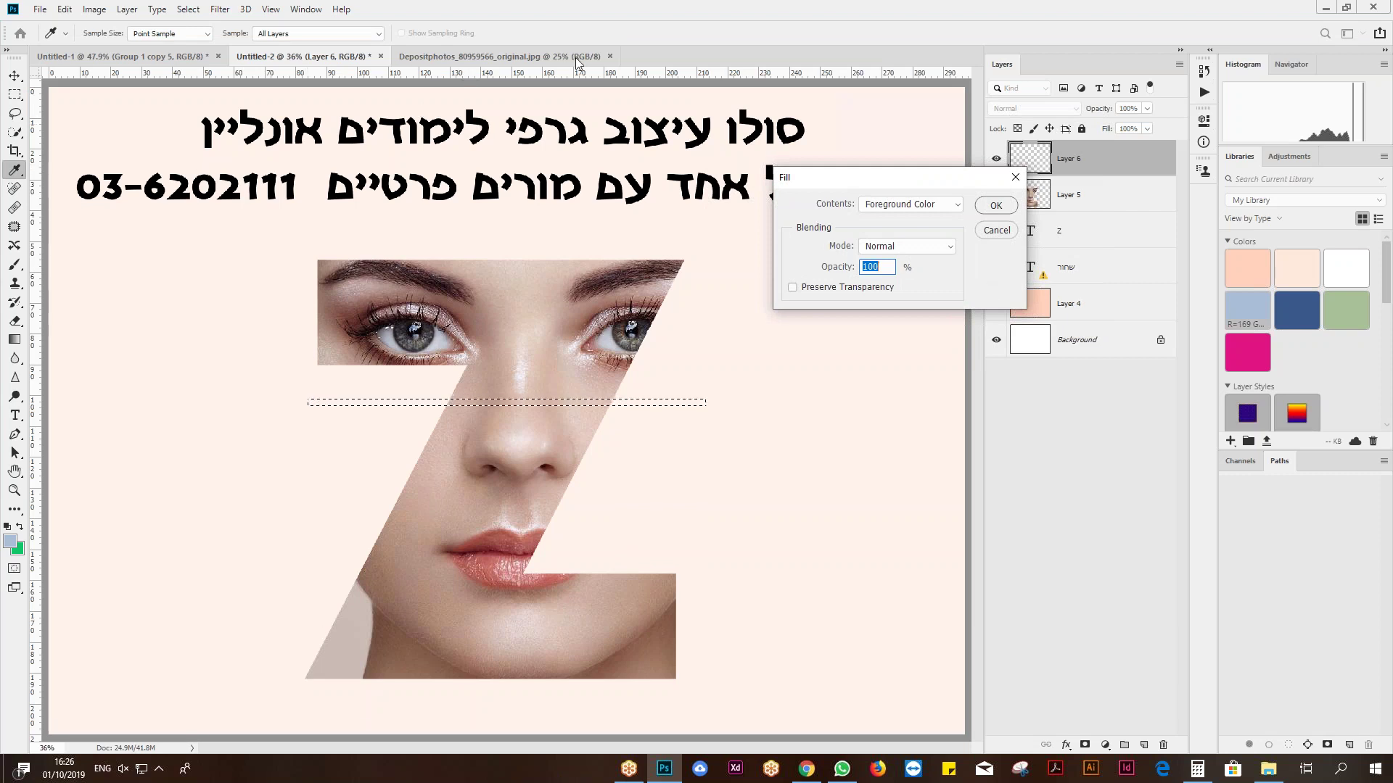
pyautogui.click(995, 205)
pyautogui.hotkey('ctrl', 'd')
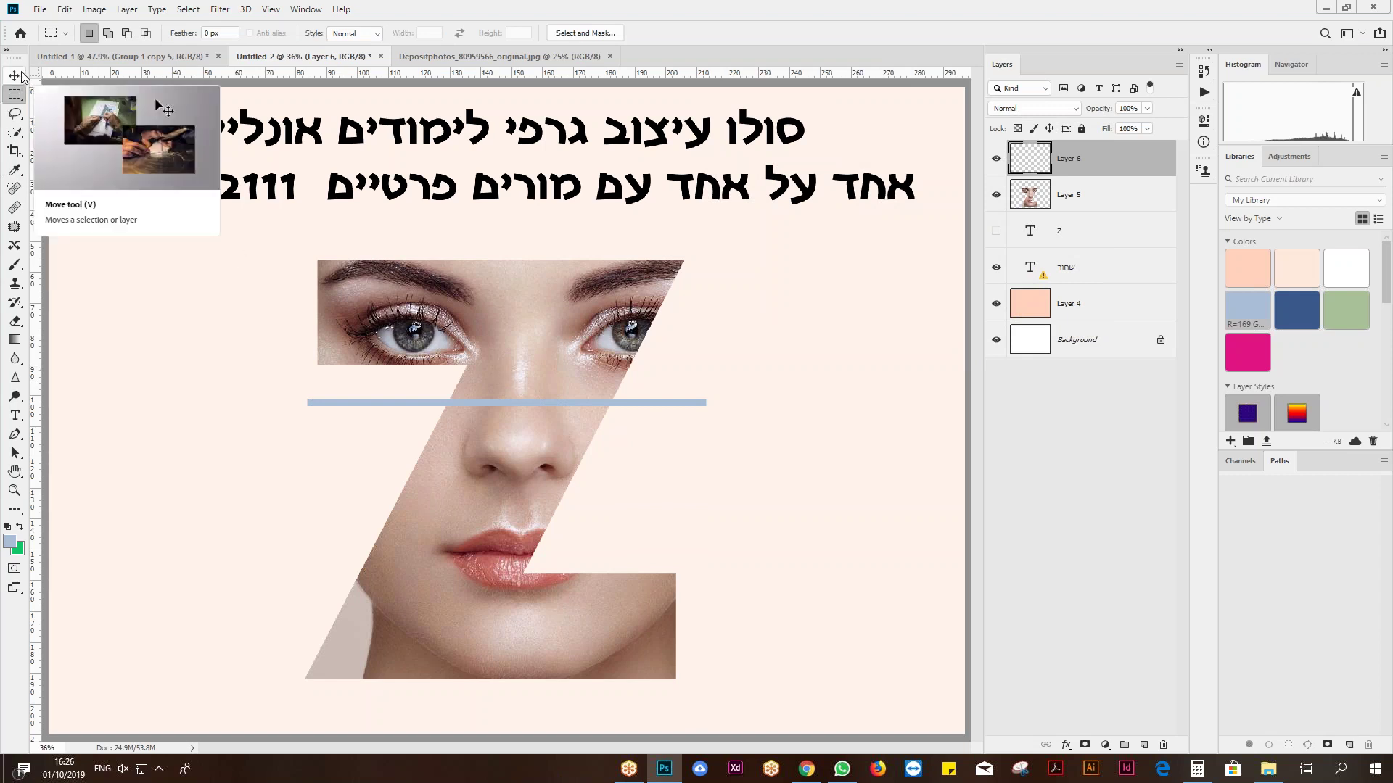
# - Rotate the blue strip to -60° and scale it to about 135% so it runs diagonally across the Z's full height
pyautogui.hotkey('ctrl', 't')
pyautogui.moveTo(733, 383); pyautogui.dragTo(587, 243)
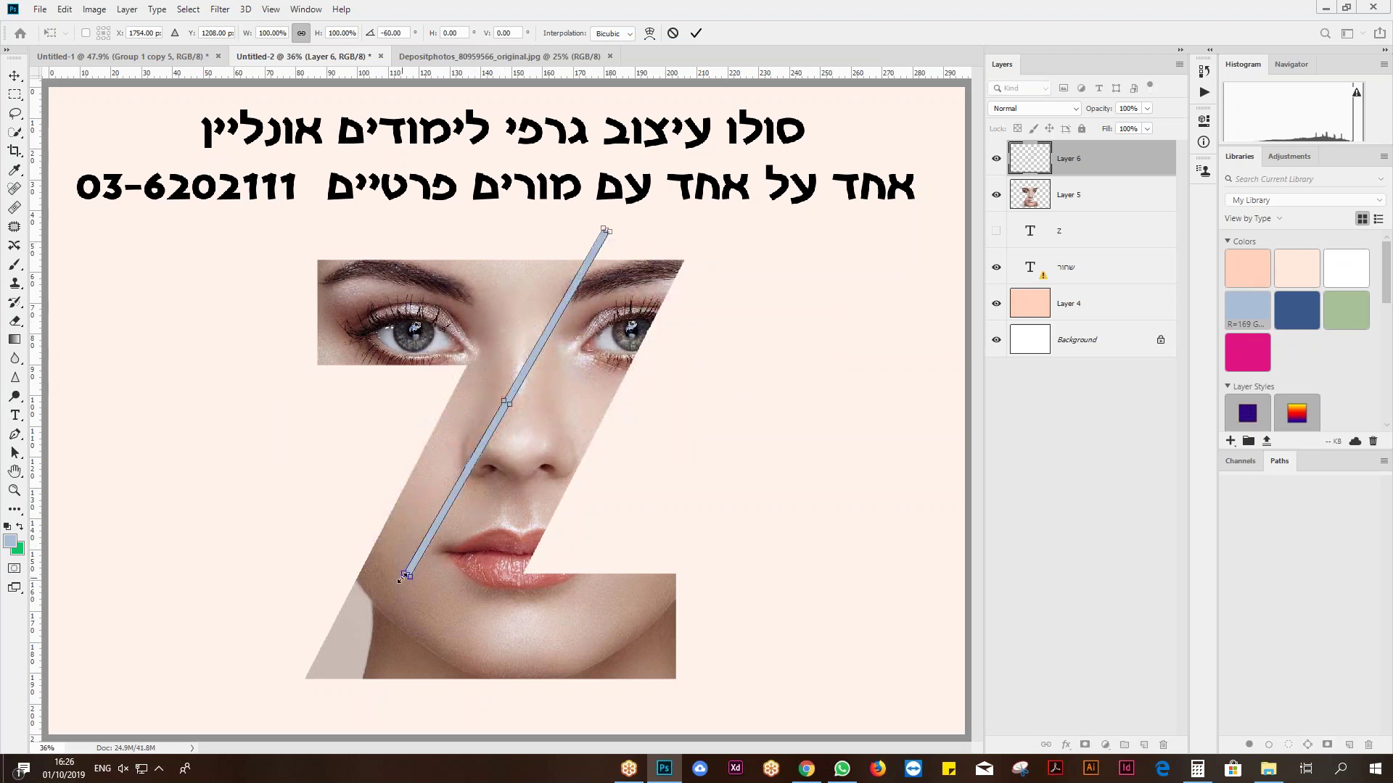
pyautogui.moveTo(399, 579); pyautogui.dragTo(336, 690)
pyautogui.moveTo(608, 228); pyautogui.dragTo(618, 227)
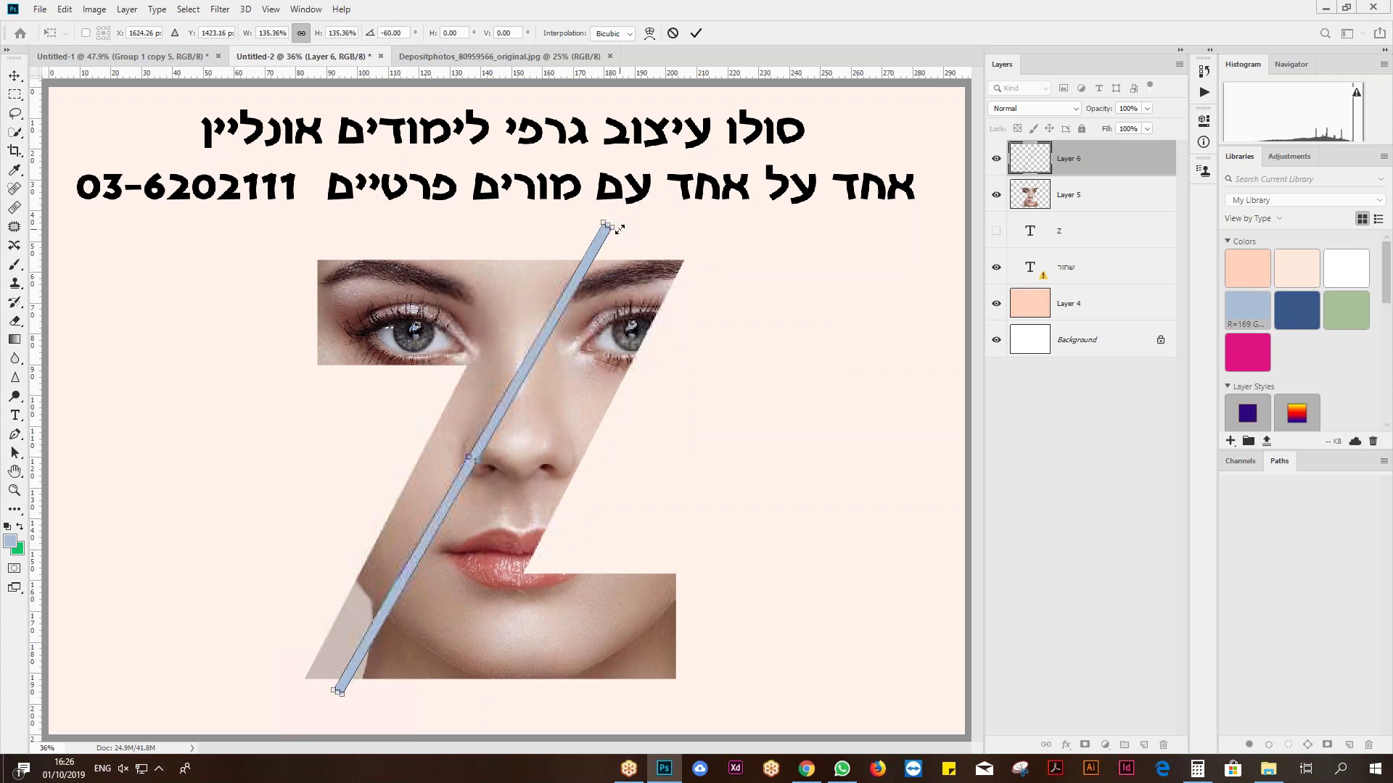
pyautogui.press('Return')
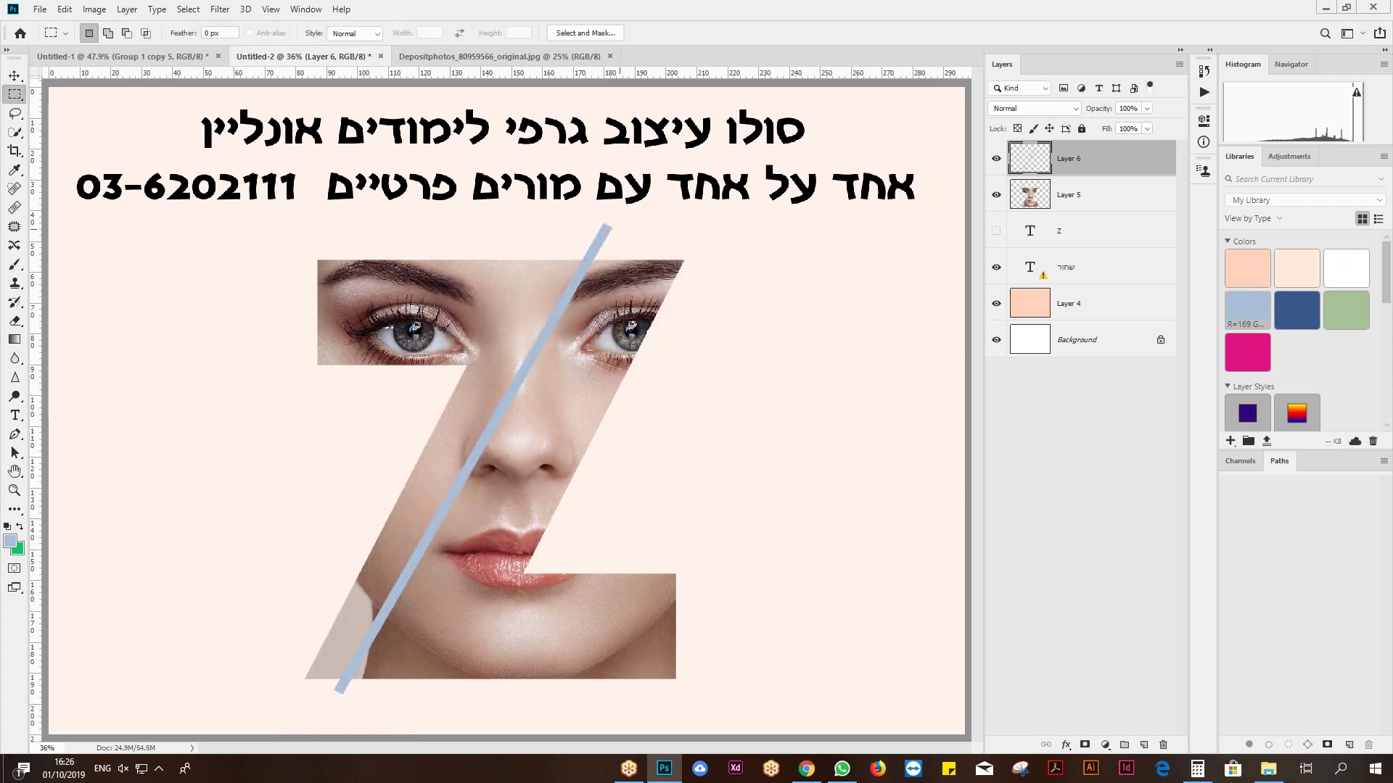
pyautogui.hotkey('ctrl', 't')
pyautogui.press('Return')
# - Load the diagonal strip's outline as a selection, hide the strip layer and delete that area from the portrait layer
pyautogui.keyDown('ctrl'); pyautogui.click(1025, 161); pyautogui.keyUp('ctrl')
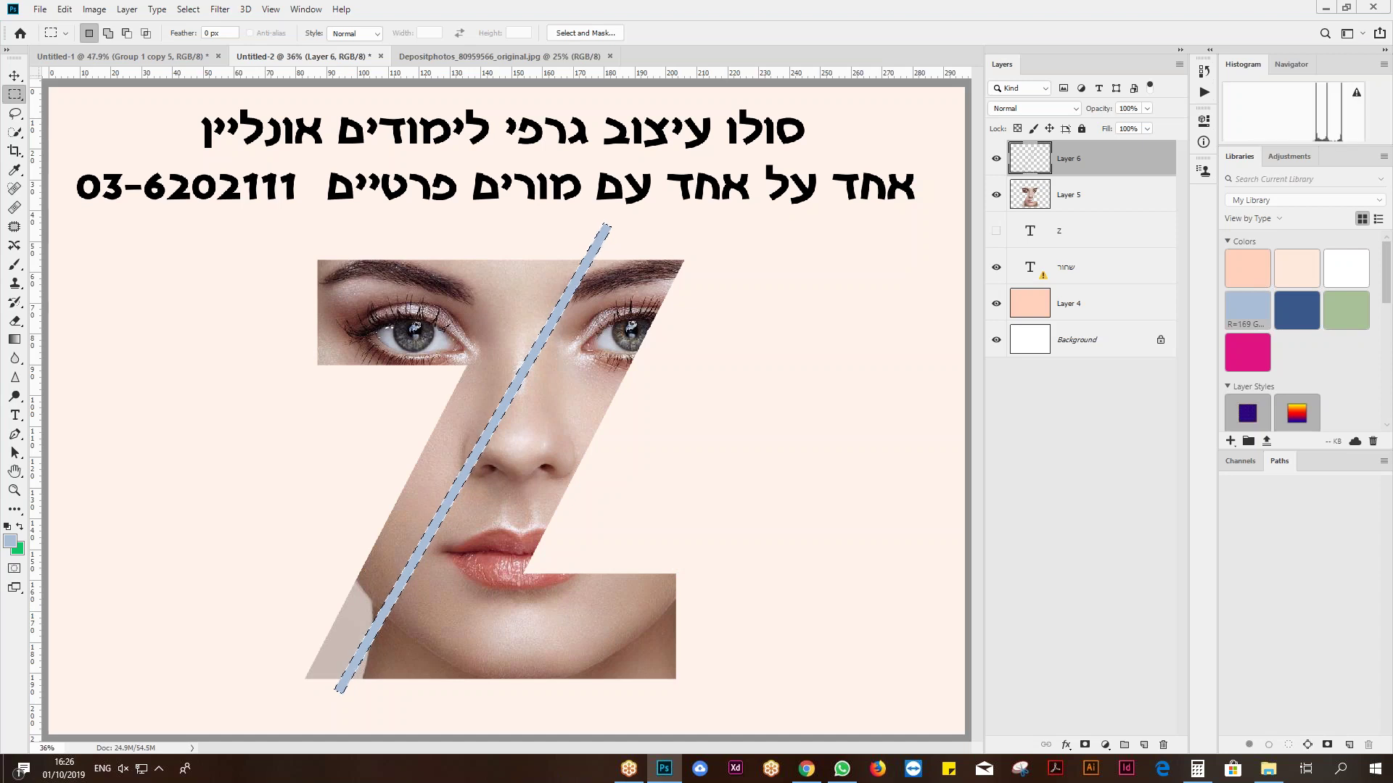
pyautogui.click(996, 158)
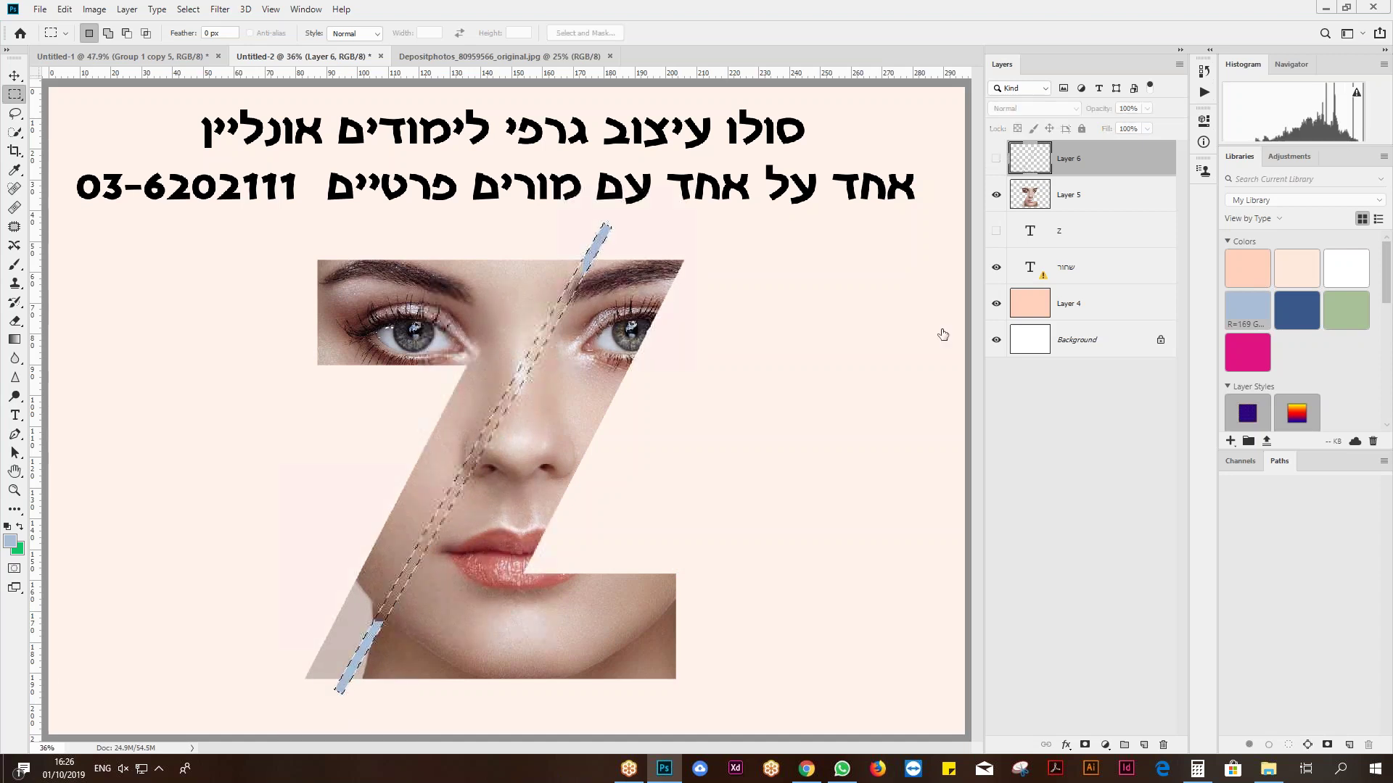
pyautogui.click(1026, 194)
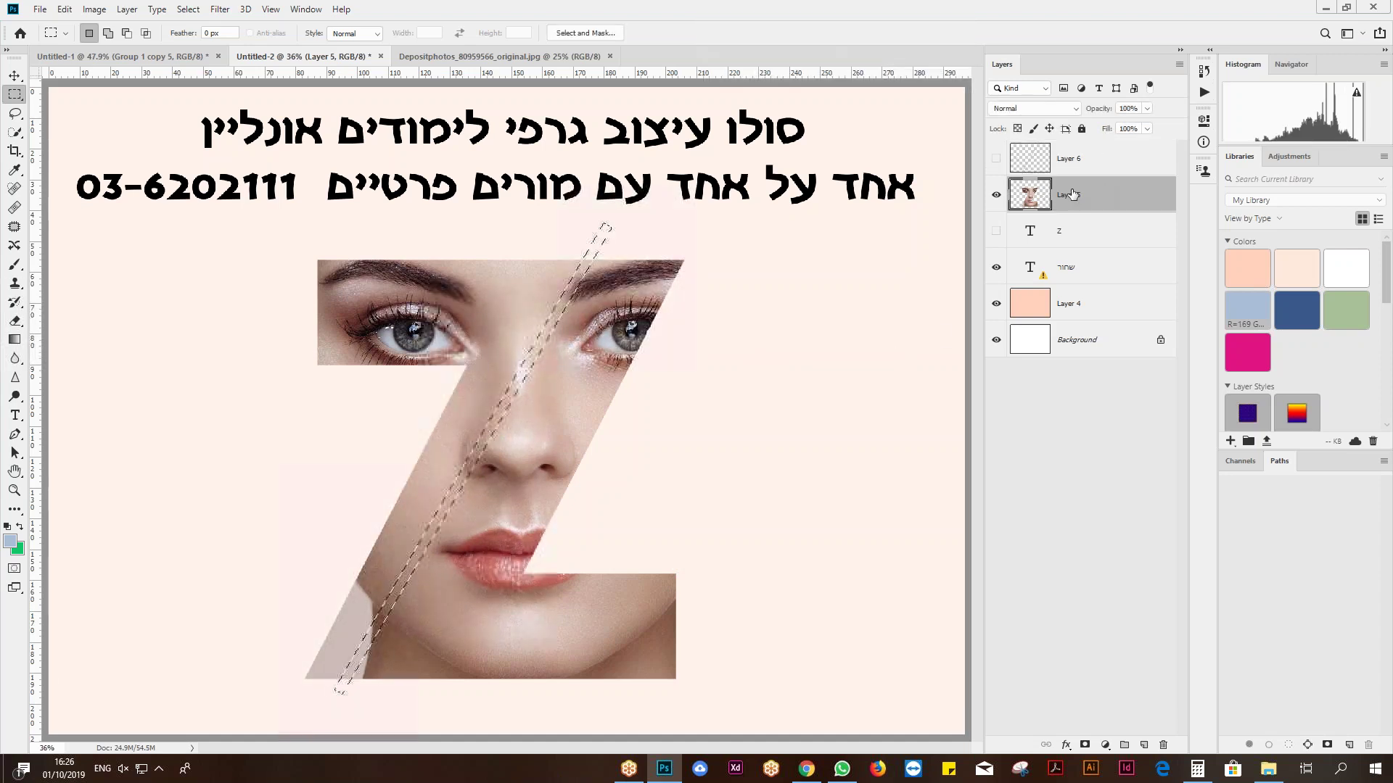
pyautogui.click(996, 194)
pyautogui.click(996, 194)
pyautogui.press('Delete')
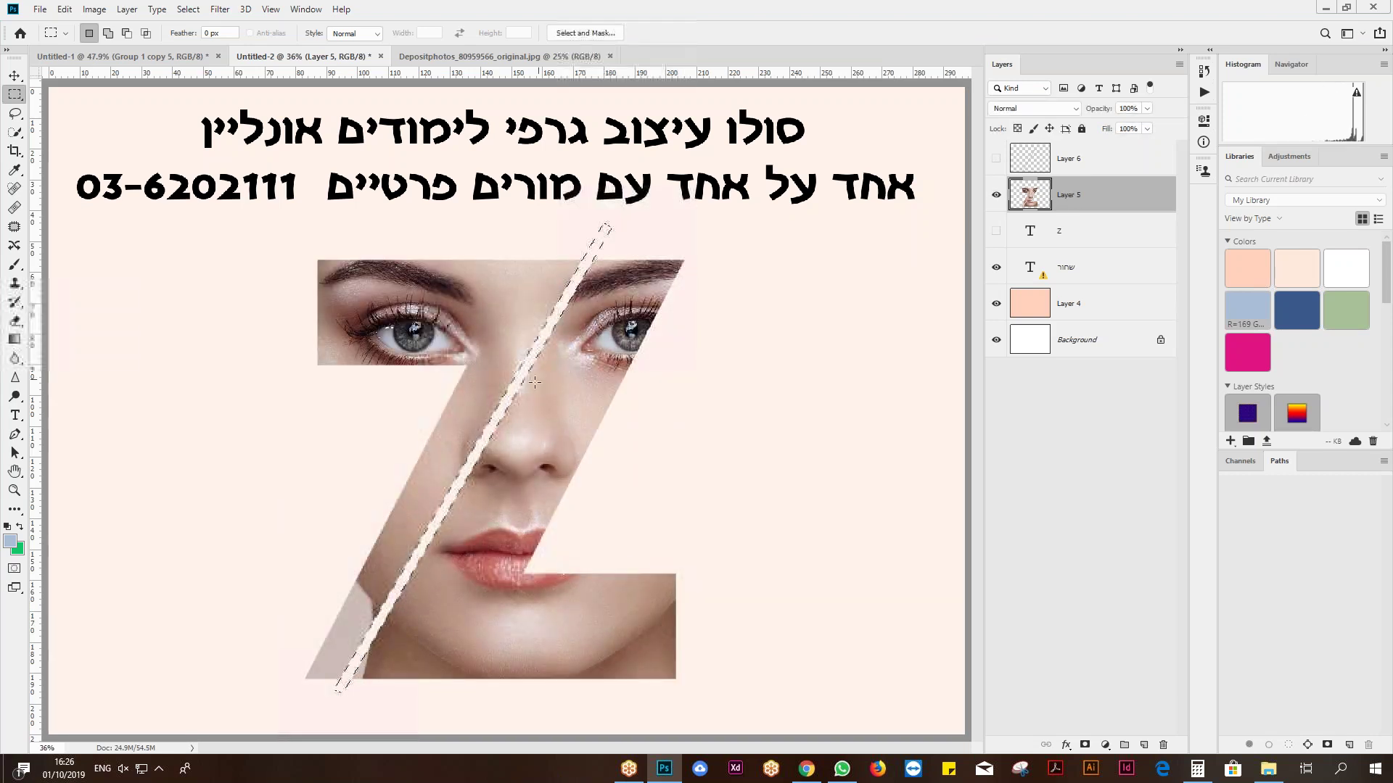
# - Cut more parallel diagonal gaps through the Z's top bar, stem and bottom bar by repositioning the strip selection and deleting the portrait under it
pyautogui.moveTo(543, 404); pyautogui.dragTo(341, 354)
pyautogui.press('Delete')
pyautogui.press('Delete')
pyautogui.press('Delete')
pyautogui.press('Delete')
pyautogui.press('Delete')
pyautogui.press('Delete')
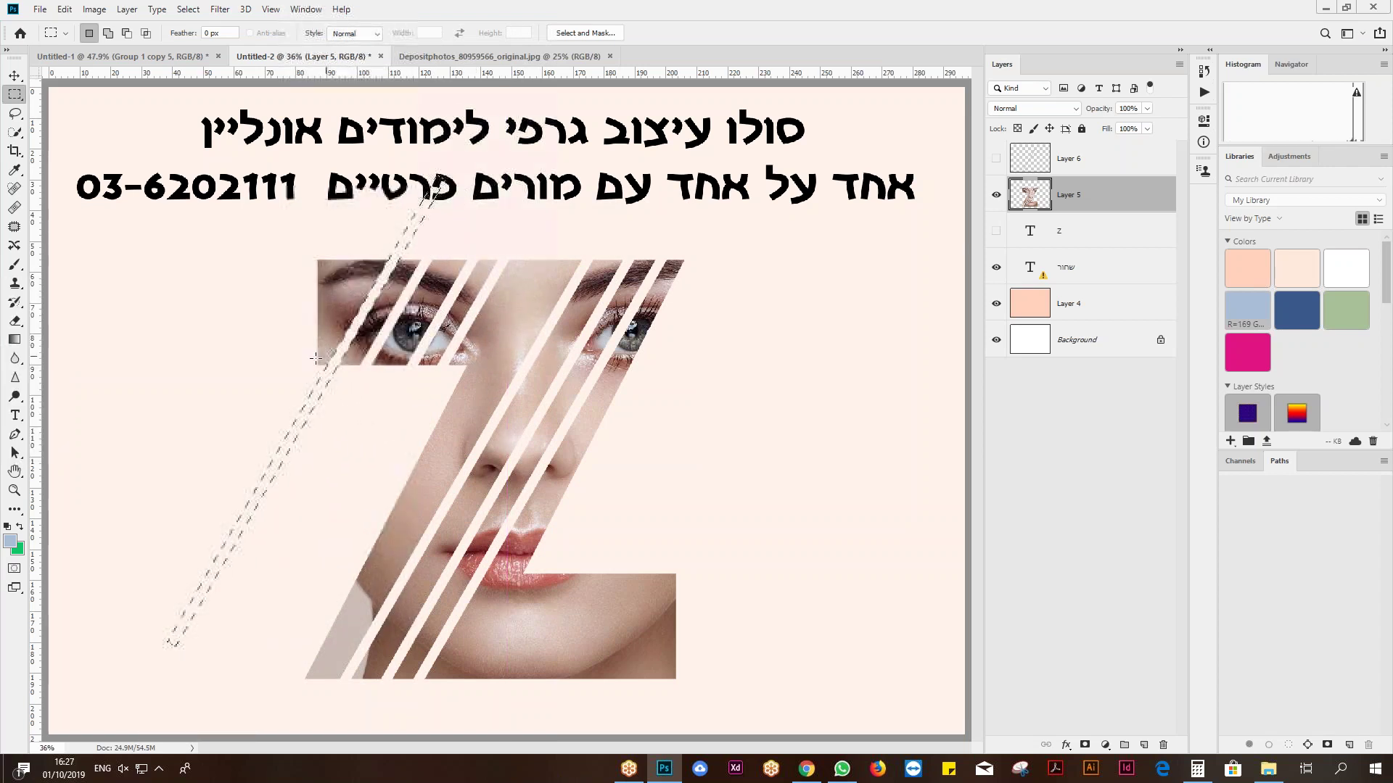
pyautogui.moveTo(312, 386); pyautogui.dragTo(733, 468)
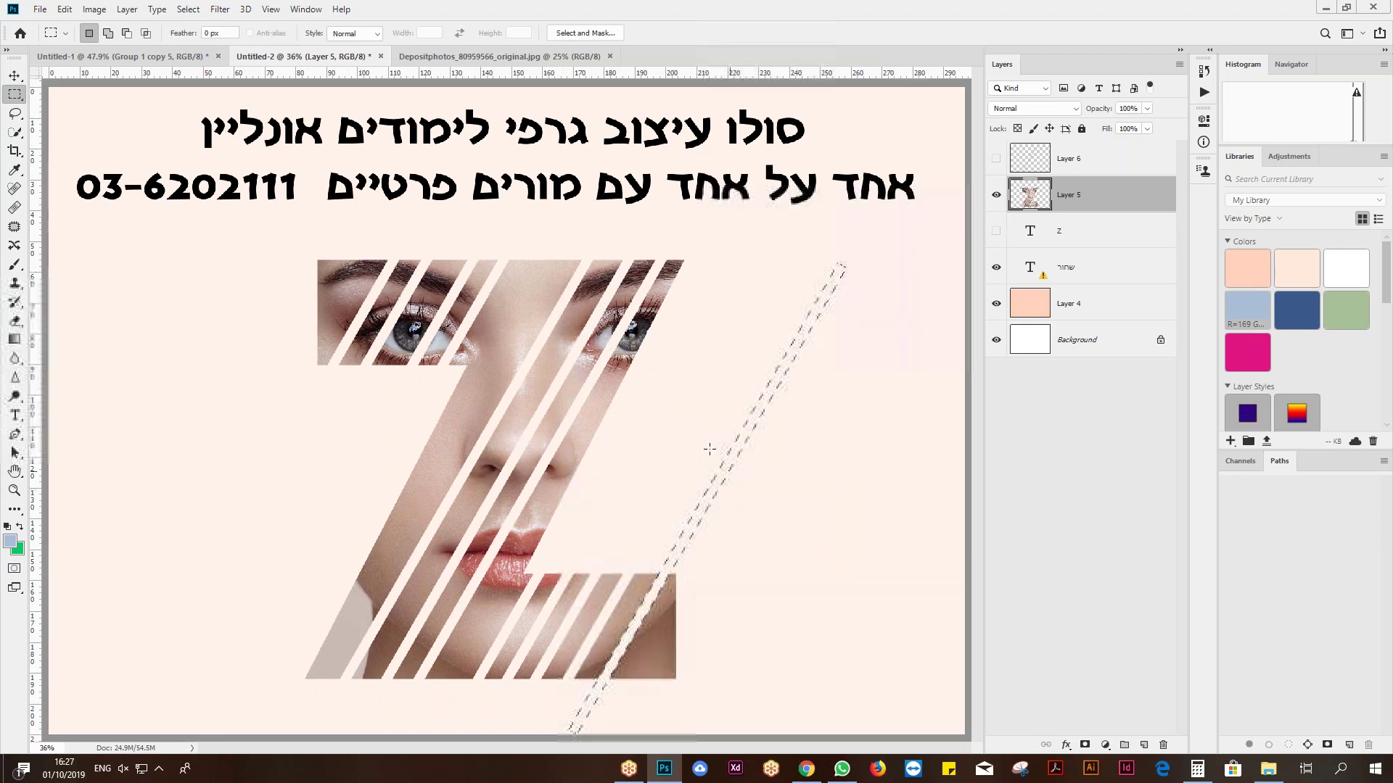
# - Rotate the strip selection by -120° to make it horizontal and move it over the eyebrows in the Z's top bar
pyautogui.click(187, 10)
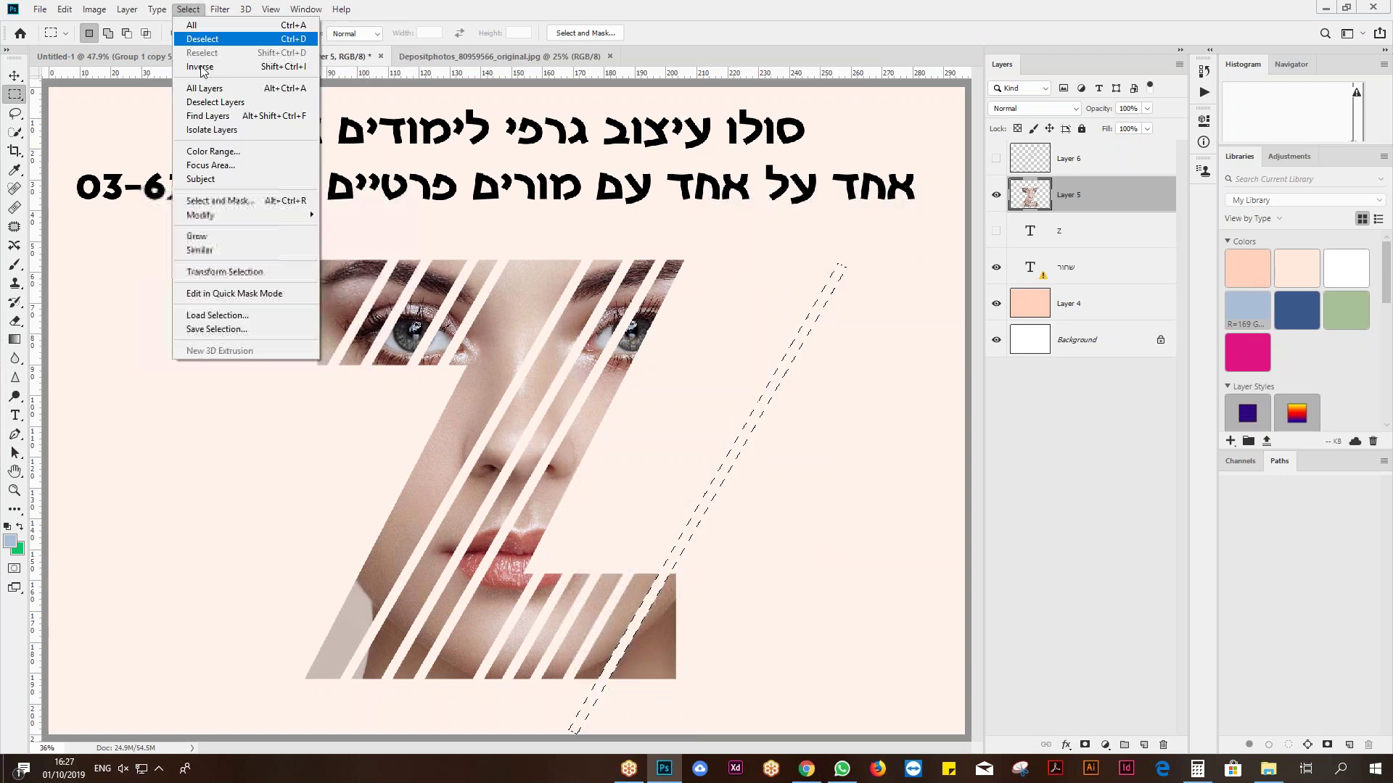
pyautogui.click(222, 273)
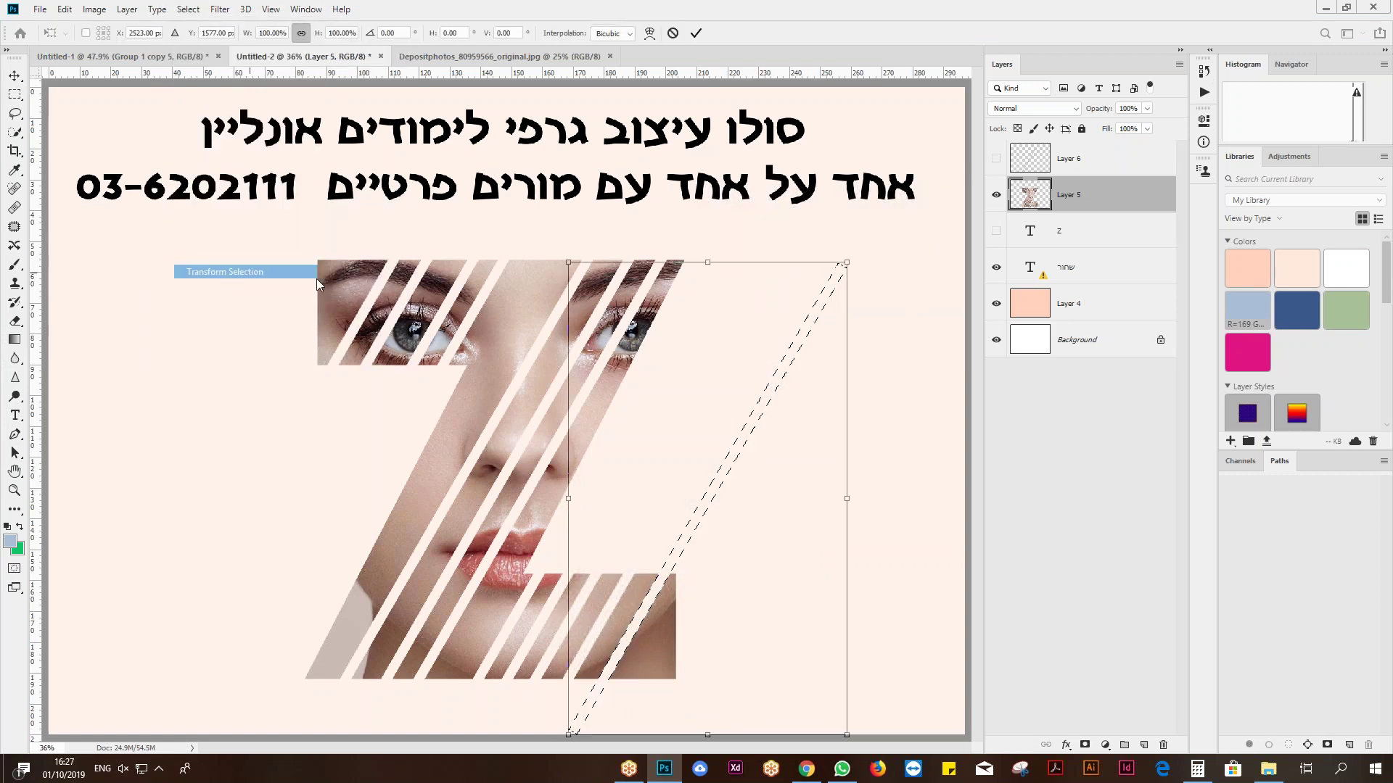
pyautogui.moveTo(874, 234); pyautogui.dragTo(438, 487)
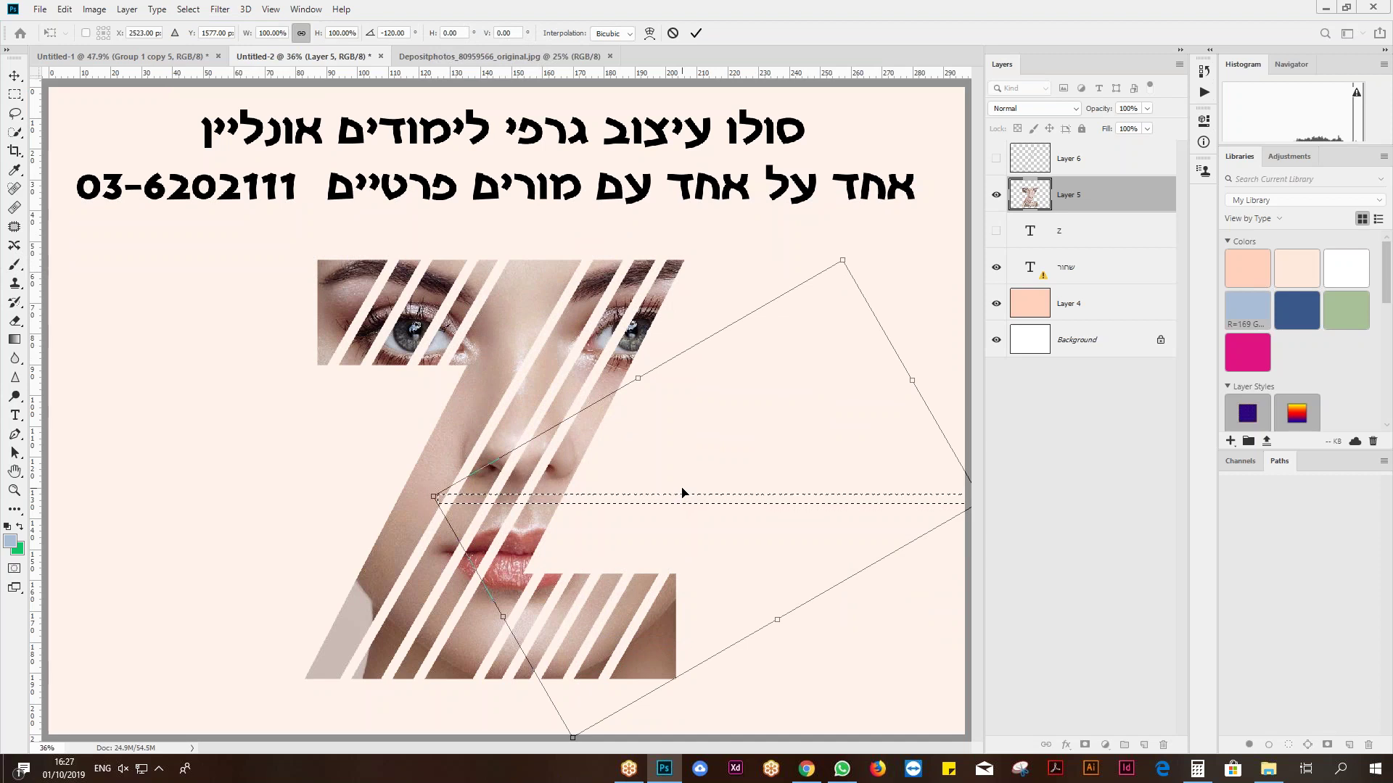
pyautogui.press('Return')
pyautogui.press('m')
pyautogui.moveTo(685, 503); pyautogui.dragTo(475, 291)
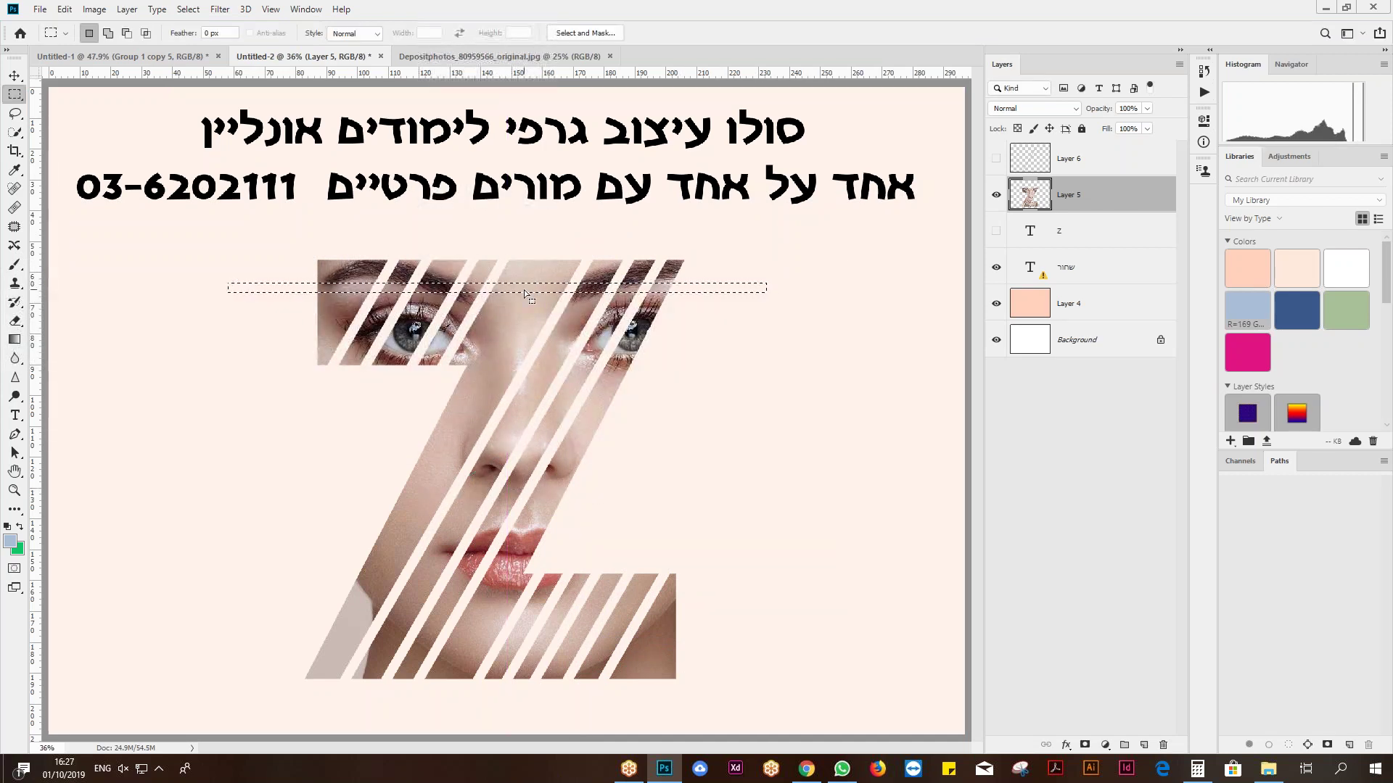
# - Transform the horizontal selection into a thinner strip that spans the full width of the Z's top bar
pyautogui.click(188, 10)
pyautogui.click(225, 272)
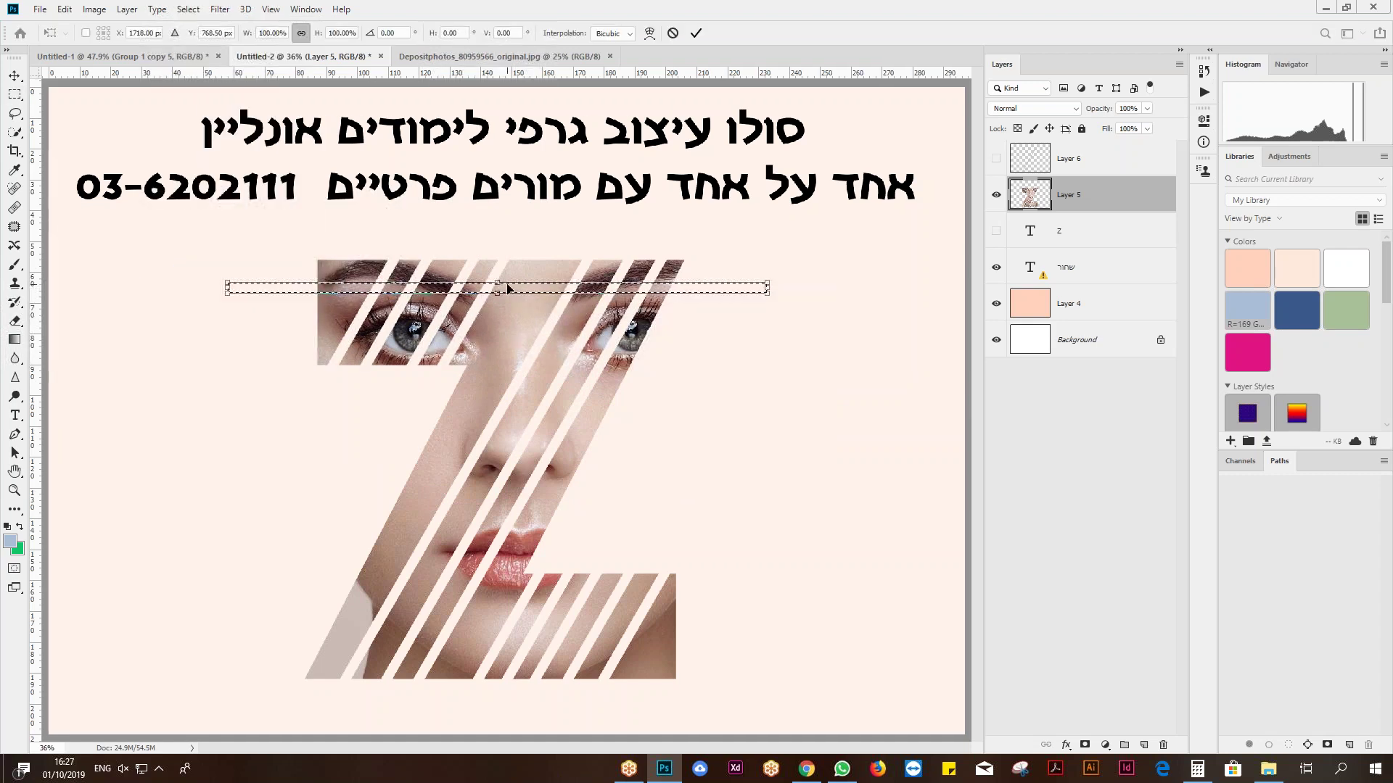
pyautogui.hotkey('ctrl', '+')
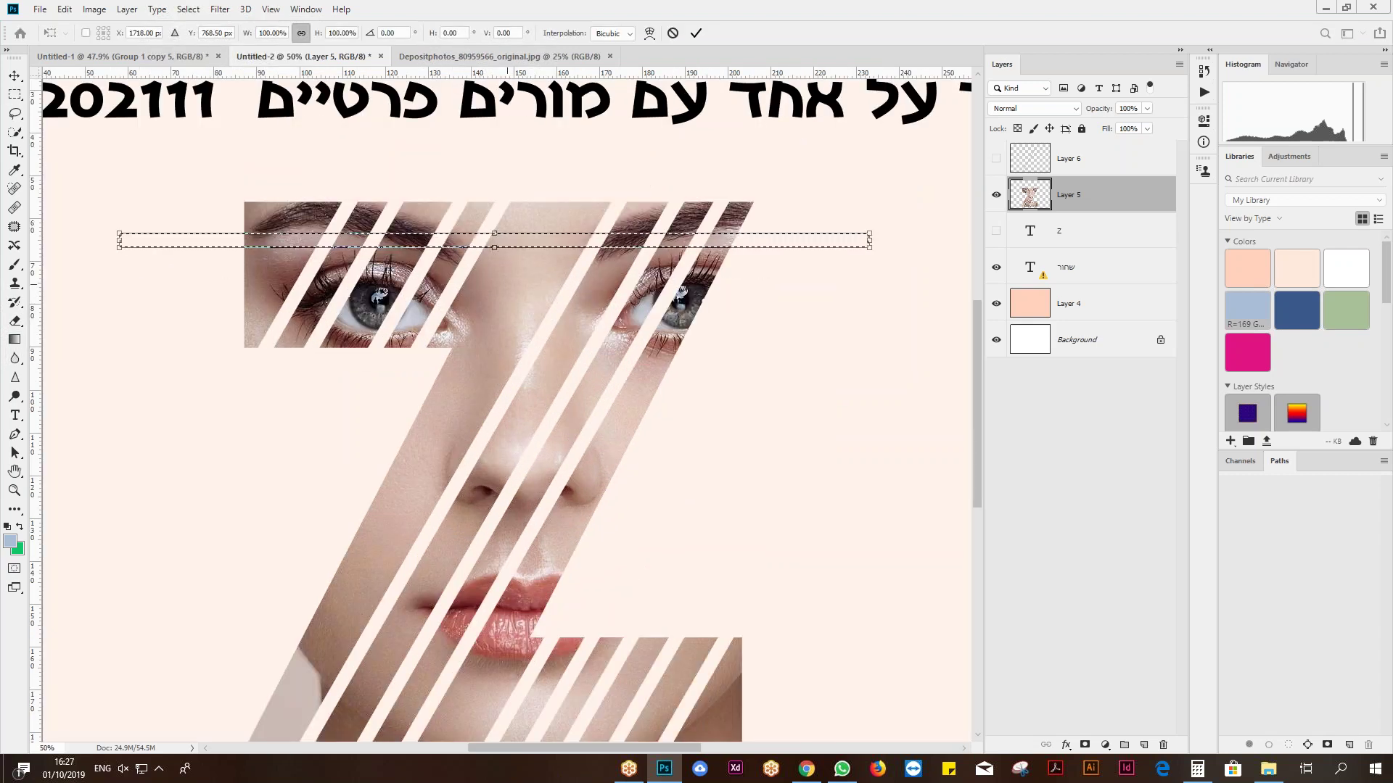
pyautogui.hotkey('ctrl', '+')
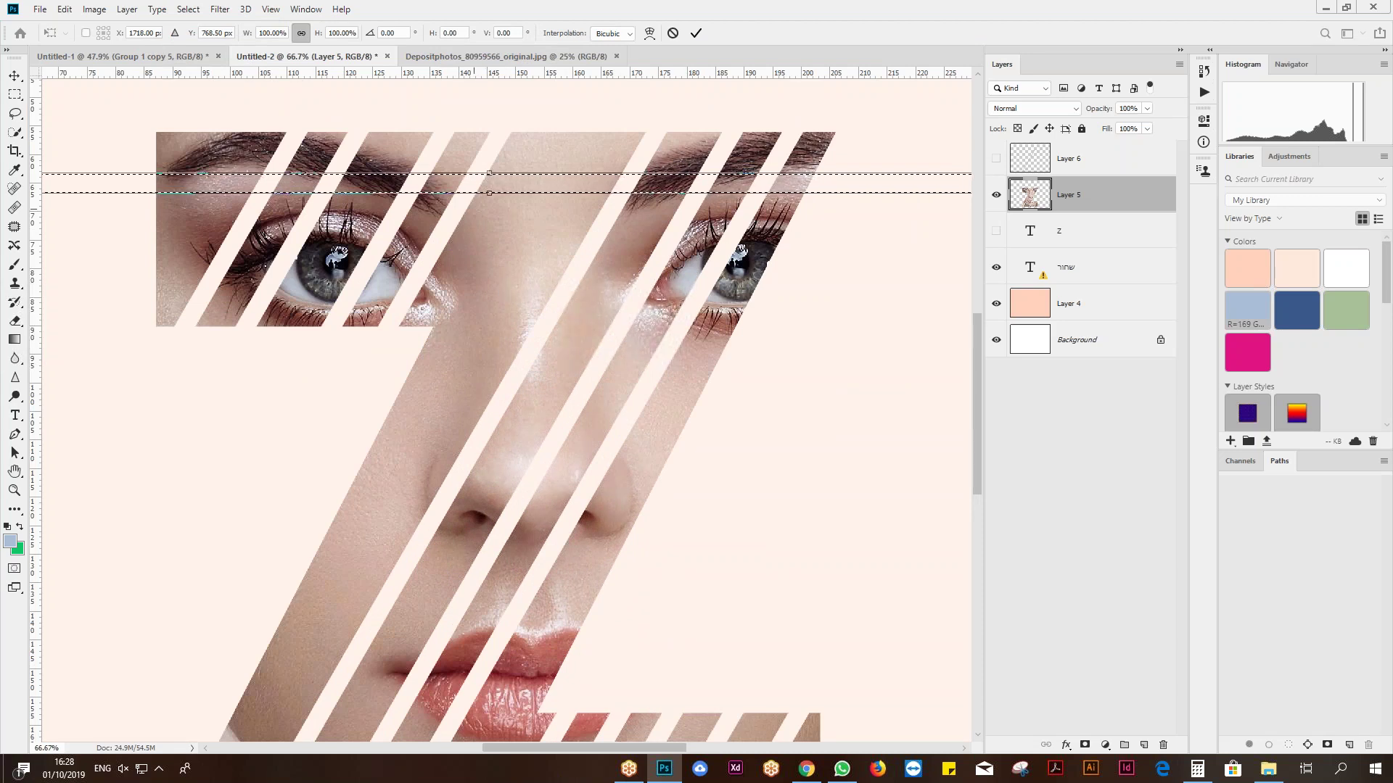
pyautogui.moveTo(489, 174); pyautogui.dragTo(489, 182)
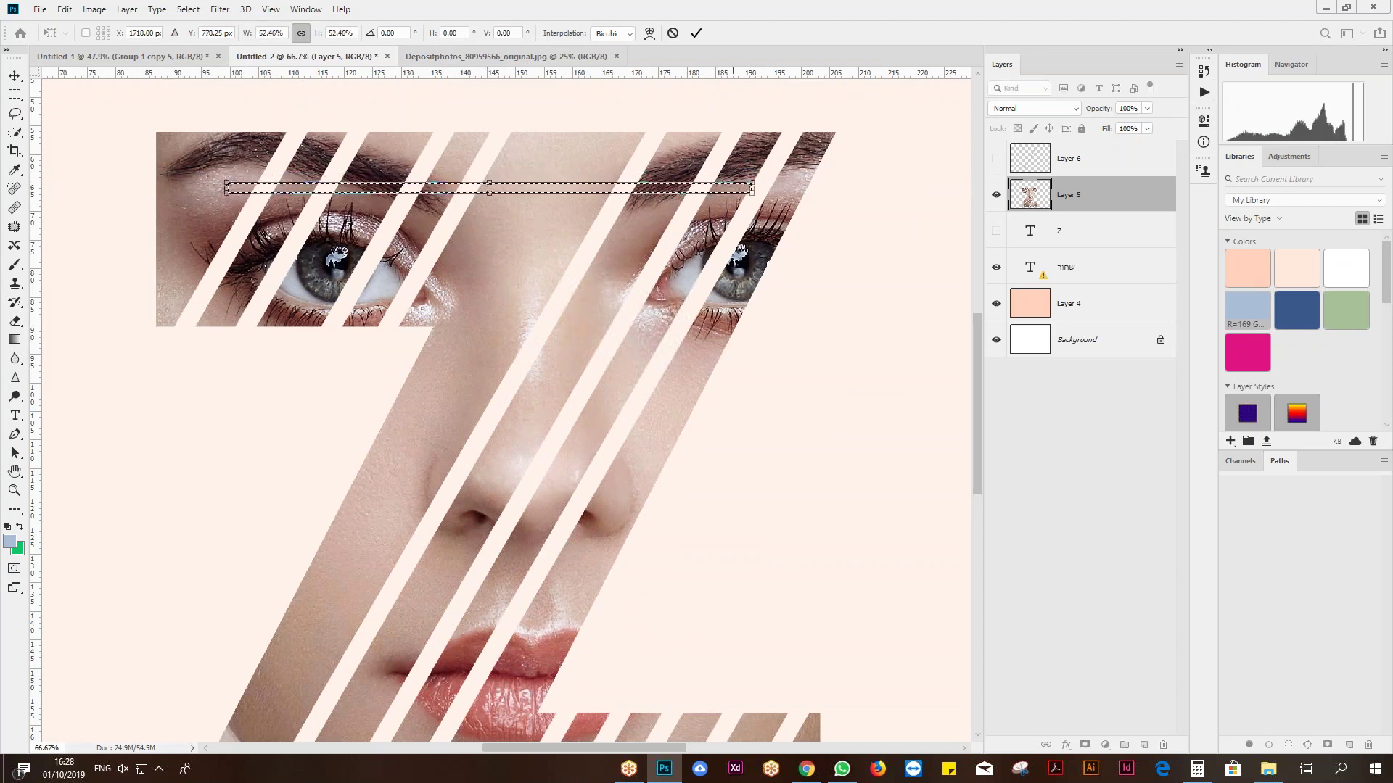
pyautogui.moveTo(802, 190); pyautogui.dragTo(858, 190)
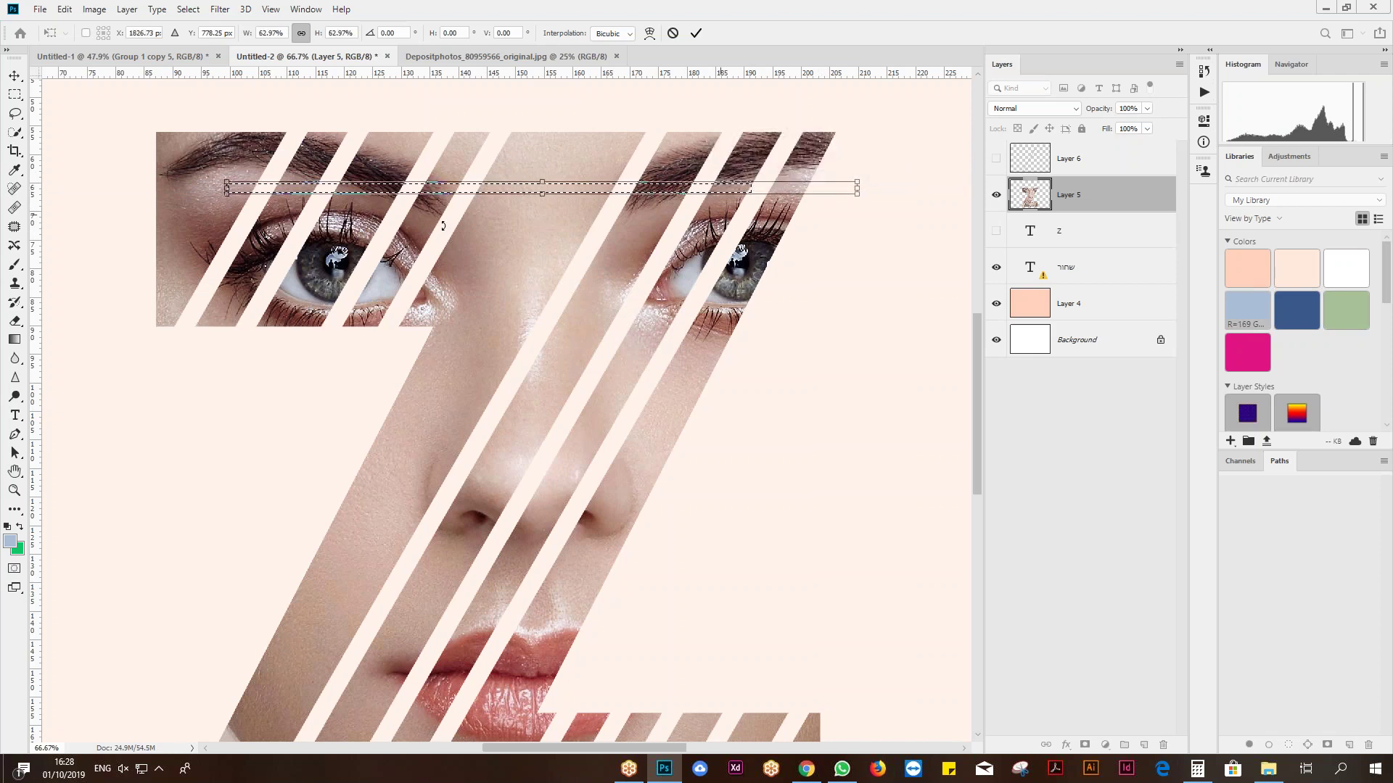
pyautogui.moveTo(132, 189); pyautogui.dragTo(81, 188)
pyautogui.moveTo(473, 183); pyautogui.dragTo(473, 187)
pyautogui.moveTo(802, 191); pyautogui.dragTo(867, 190)
pyautogui.press('Return')
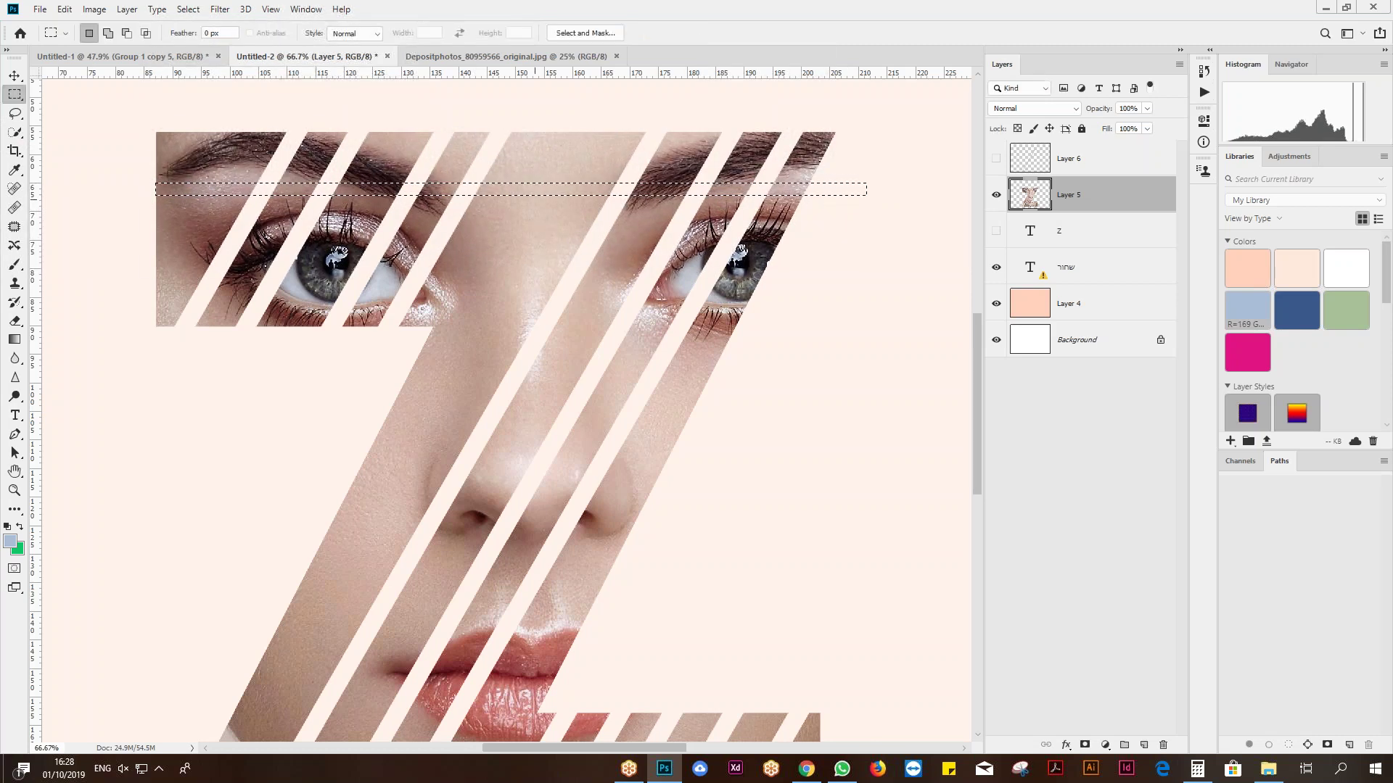
# - Cut horizontal gaps through the portrait at the eyebrows, above and below the nose, and twice across the bottom bar using the strip selection
pyautogui.moveTo(537, 189); pyautogui.dragTo(504, 560)
pyautogui.press('Delete')
pyautogui.press('Delete')
pyautogui.press('Delete')
pyautogui.scroll(-5, 524, 512)
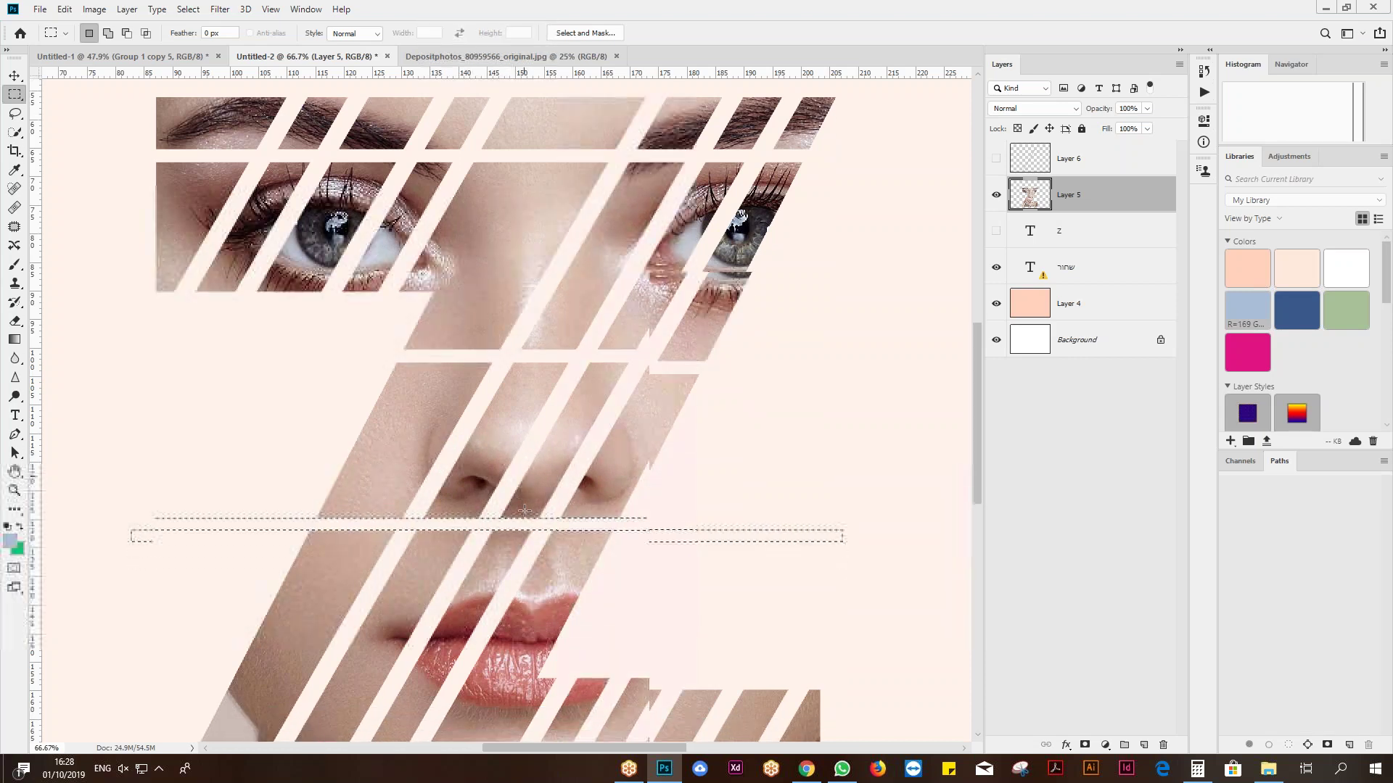
pyautogui.scroll(-5, 527, 505)
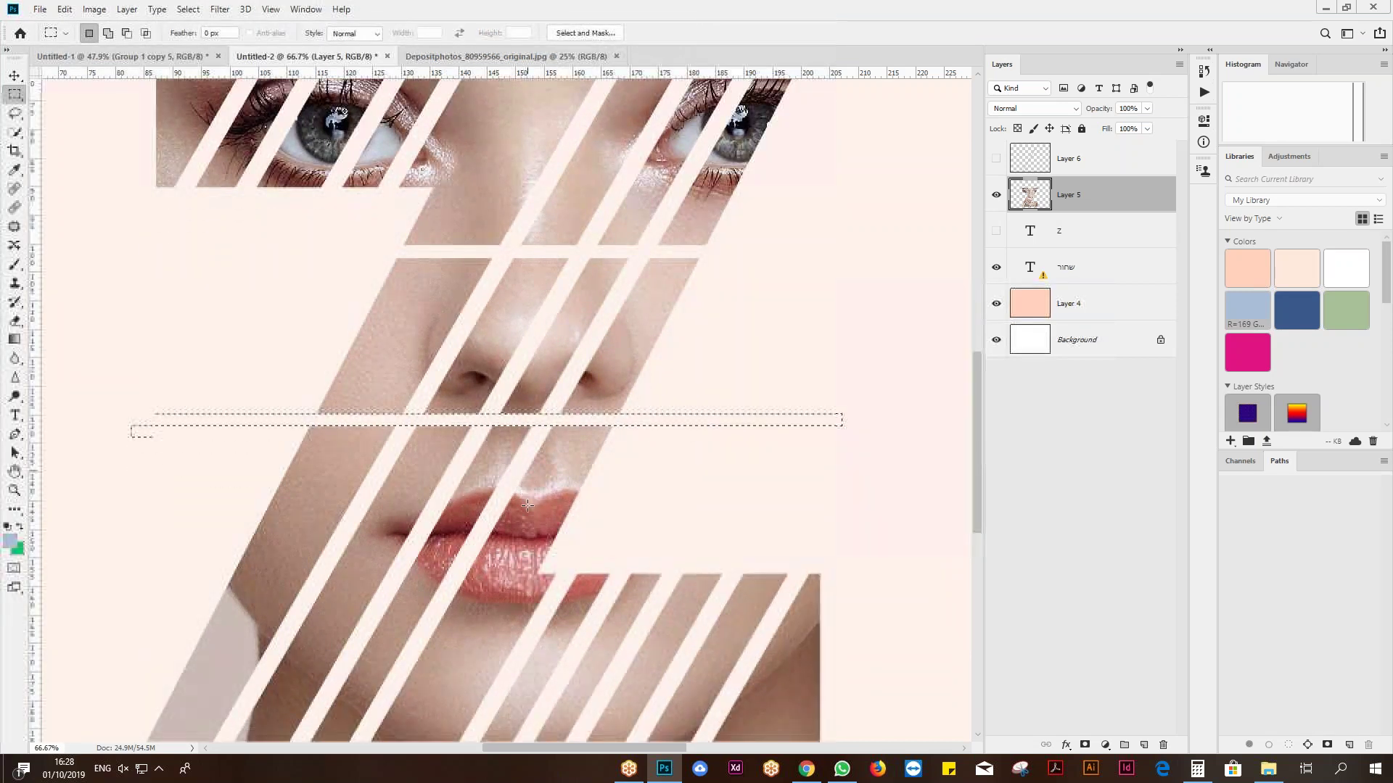
pyautogui.scroll(-5, 535, 322)
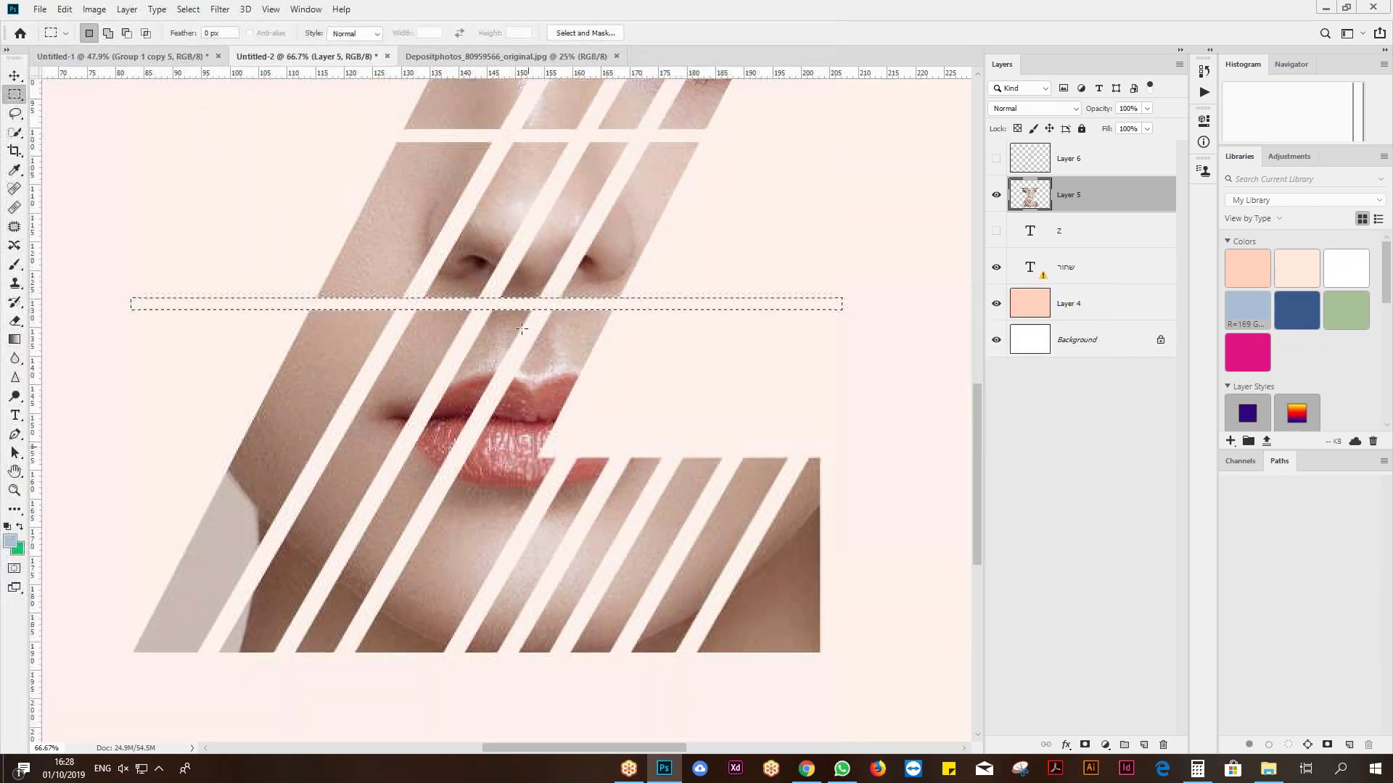
pyautogui.scroll(-6, 515, 233)
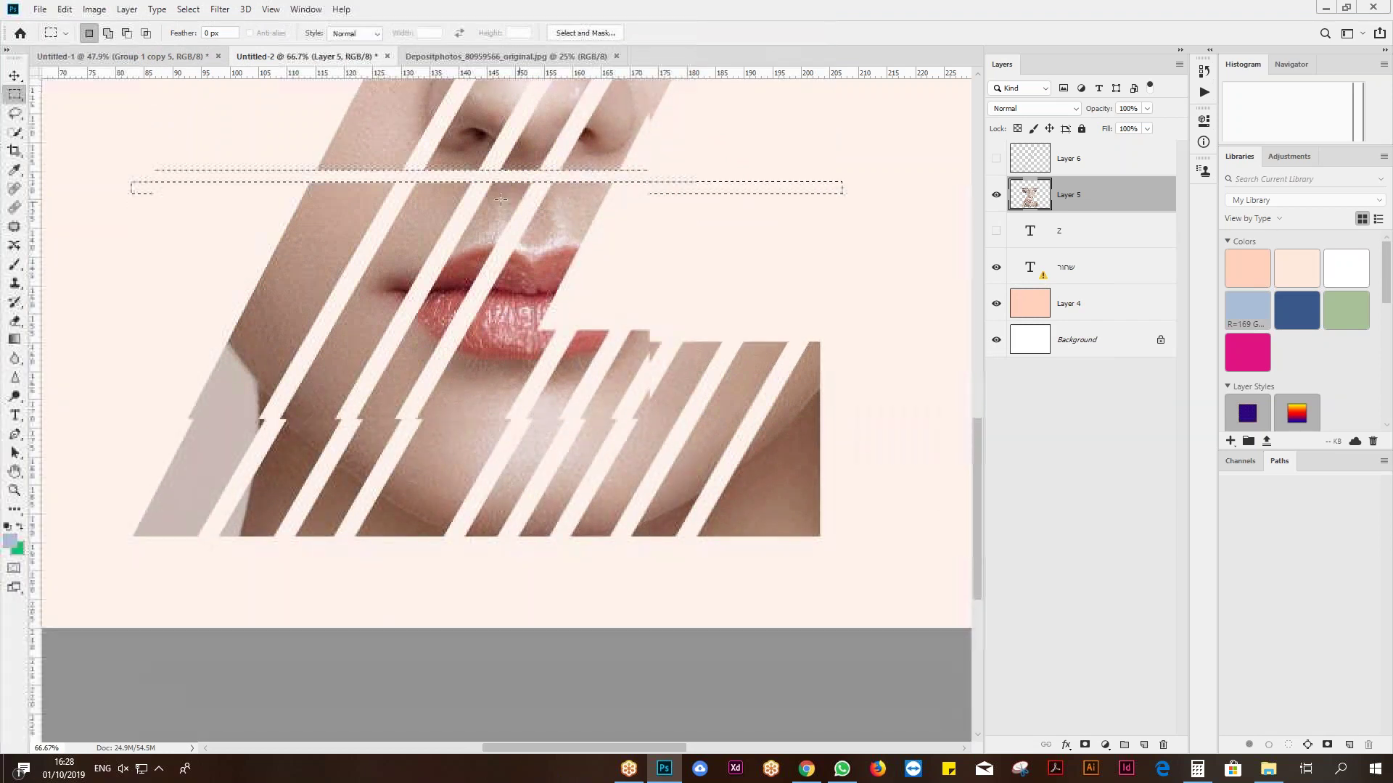
pyautogui.scroll(-4, 520, 244)
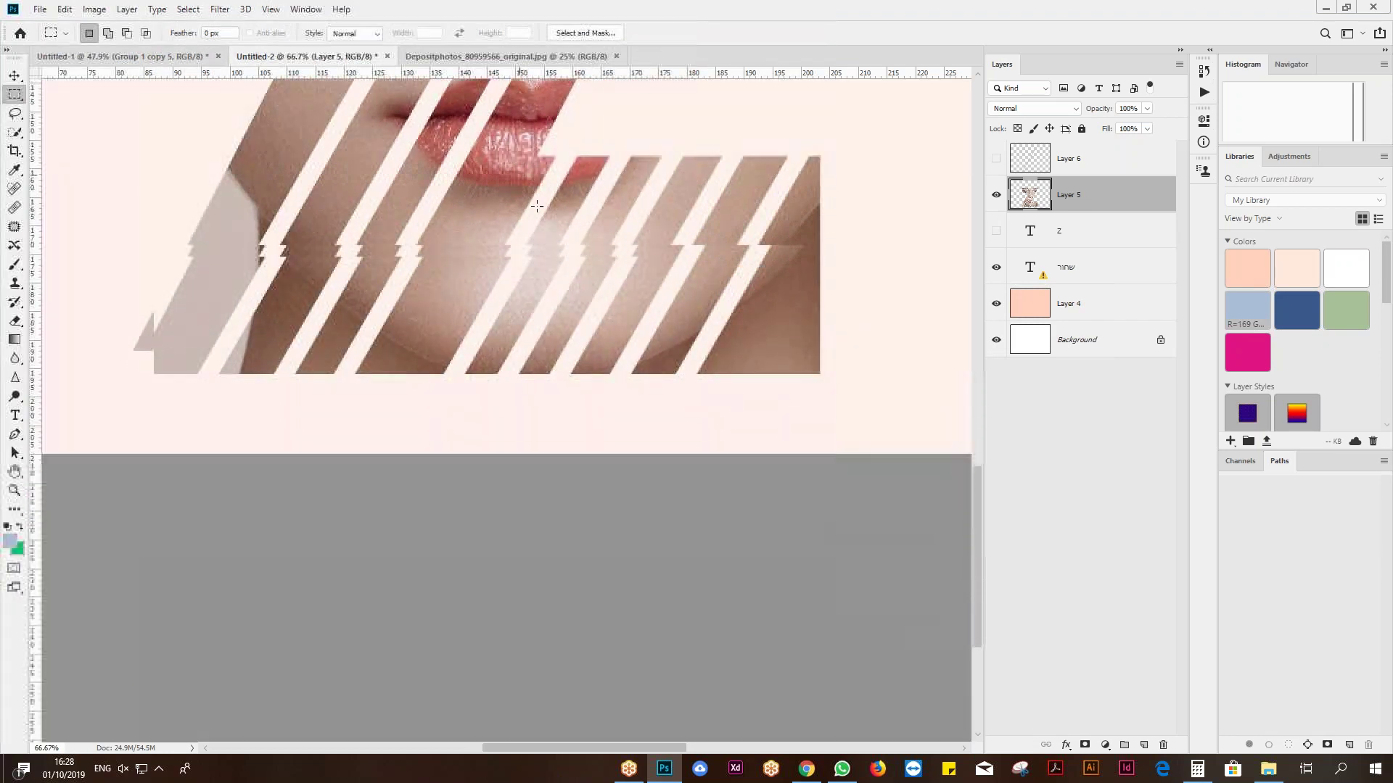
pyautogui.moveTo(560, 155); pyautogui.dragTo(543, 333)
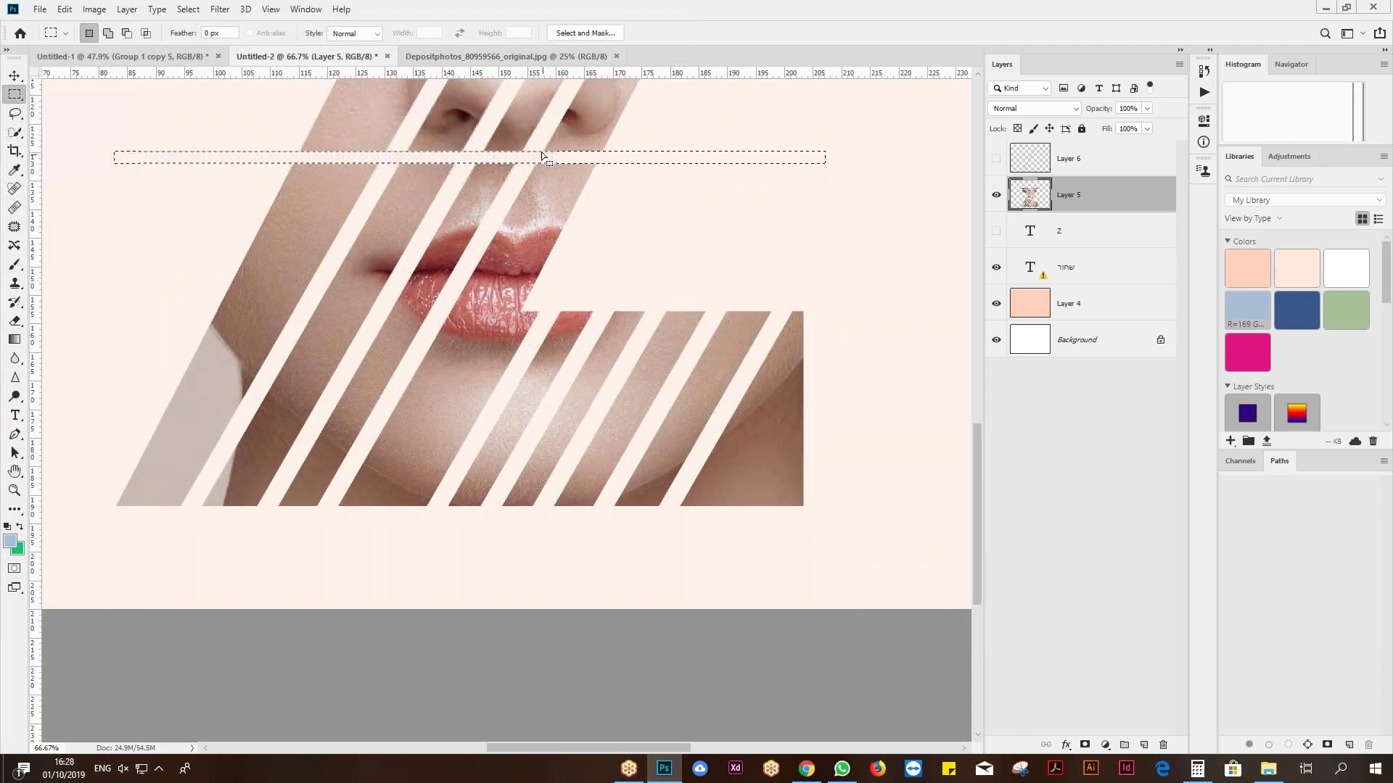
pyautogui.moveTo(533, 154); pyautogui.dragTo(544, 441)
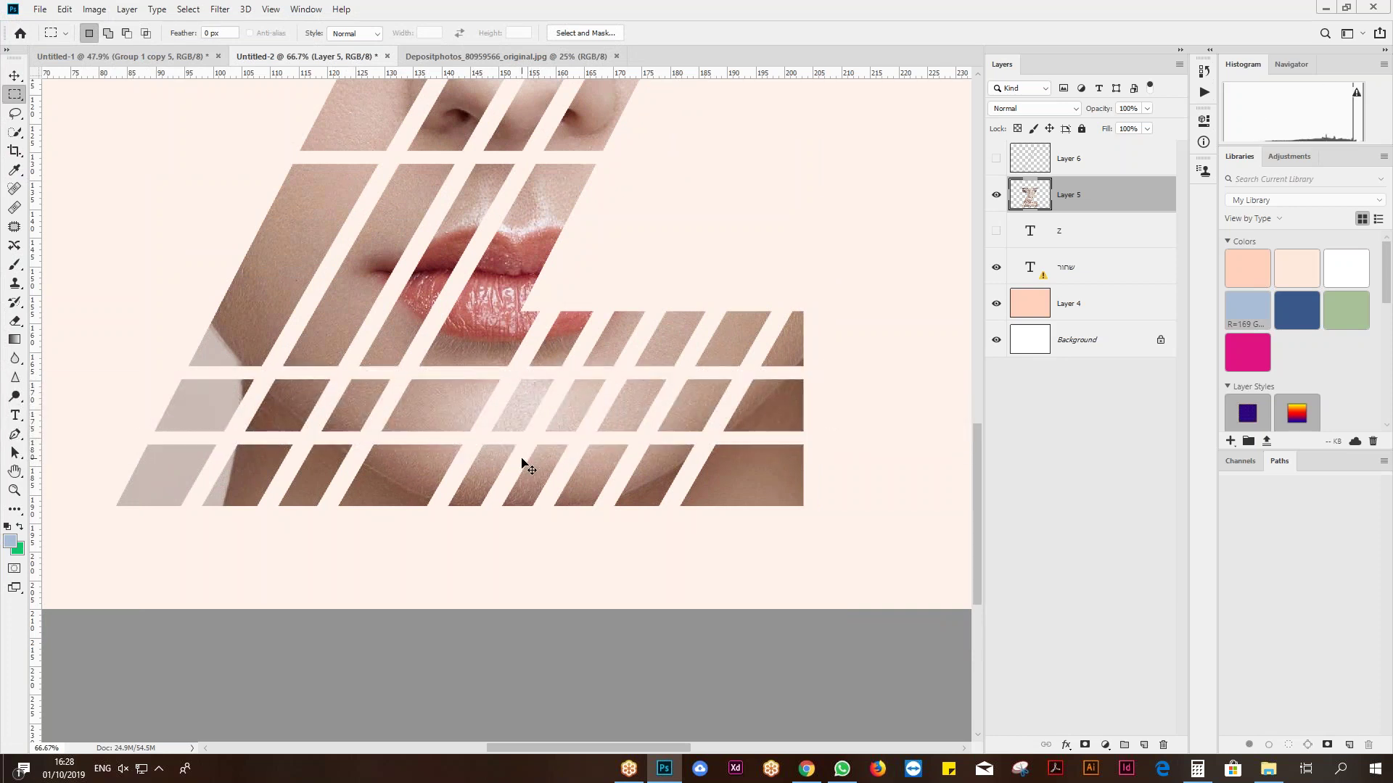
# - Duplicate the sliced portrait layer, Layer 5, and hide the original
pyautogui.hotkey('ctrl', '0')
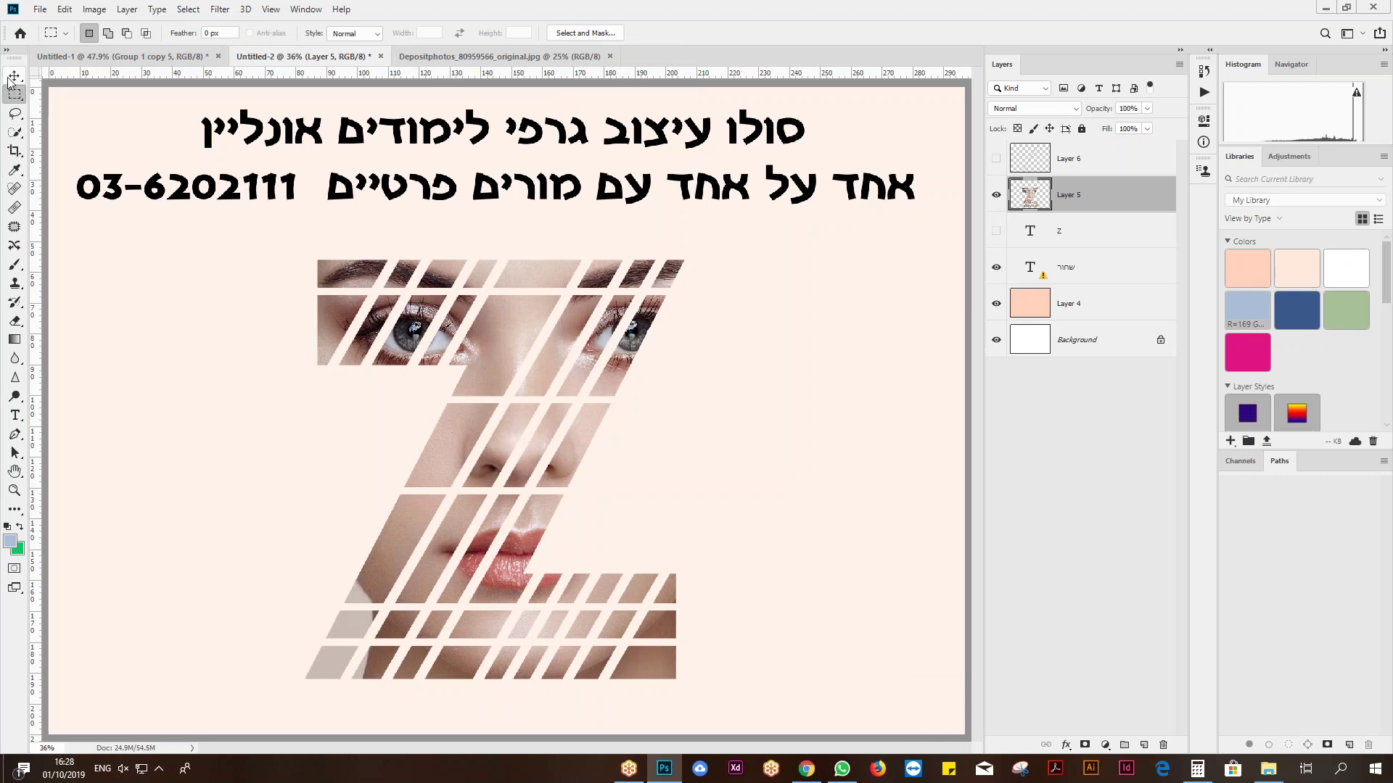
pyautogui.press('v')
pyautogui.moveTo(1137, 225); pyautogui.dragTo(1144, 745)
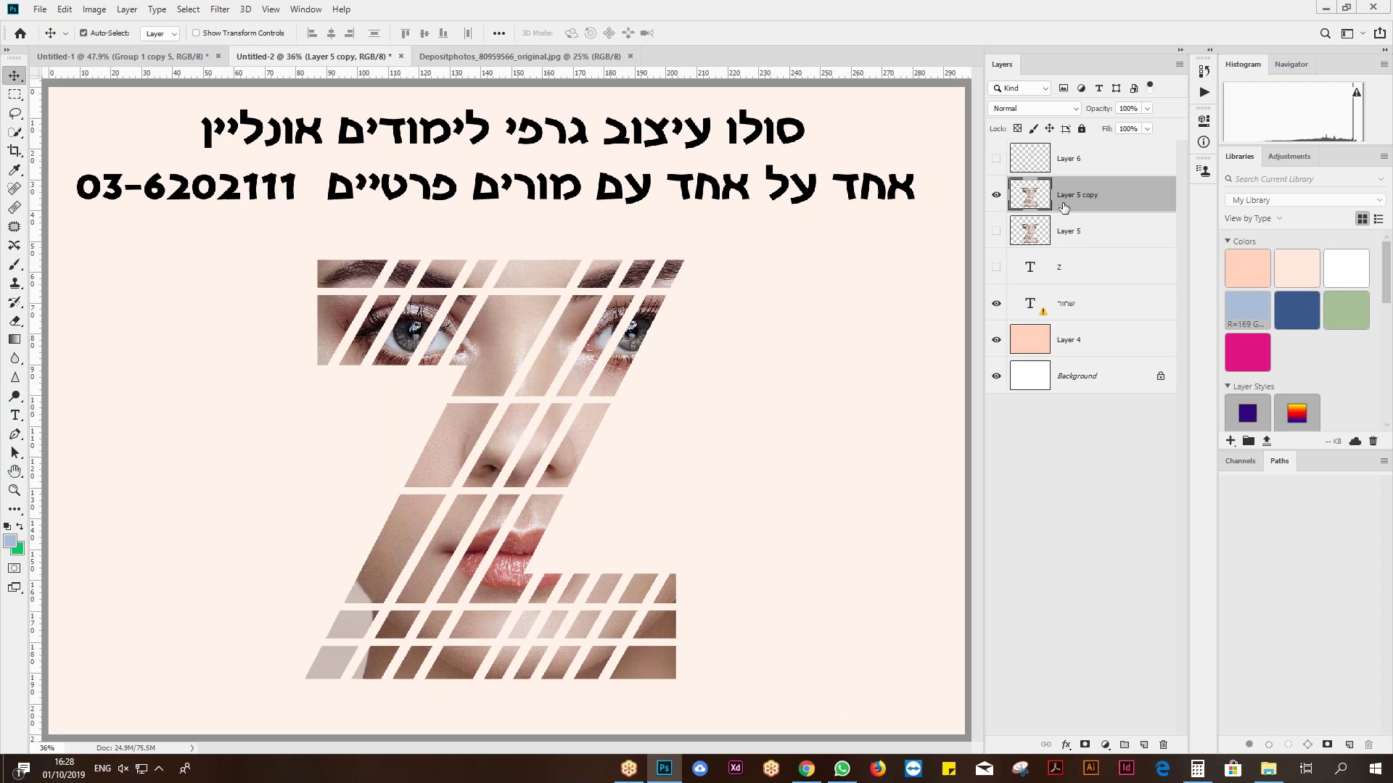
pyautogui.click(1064, 745)
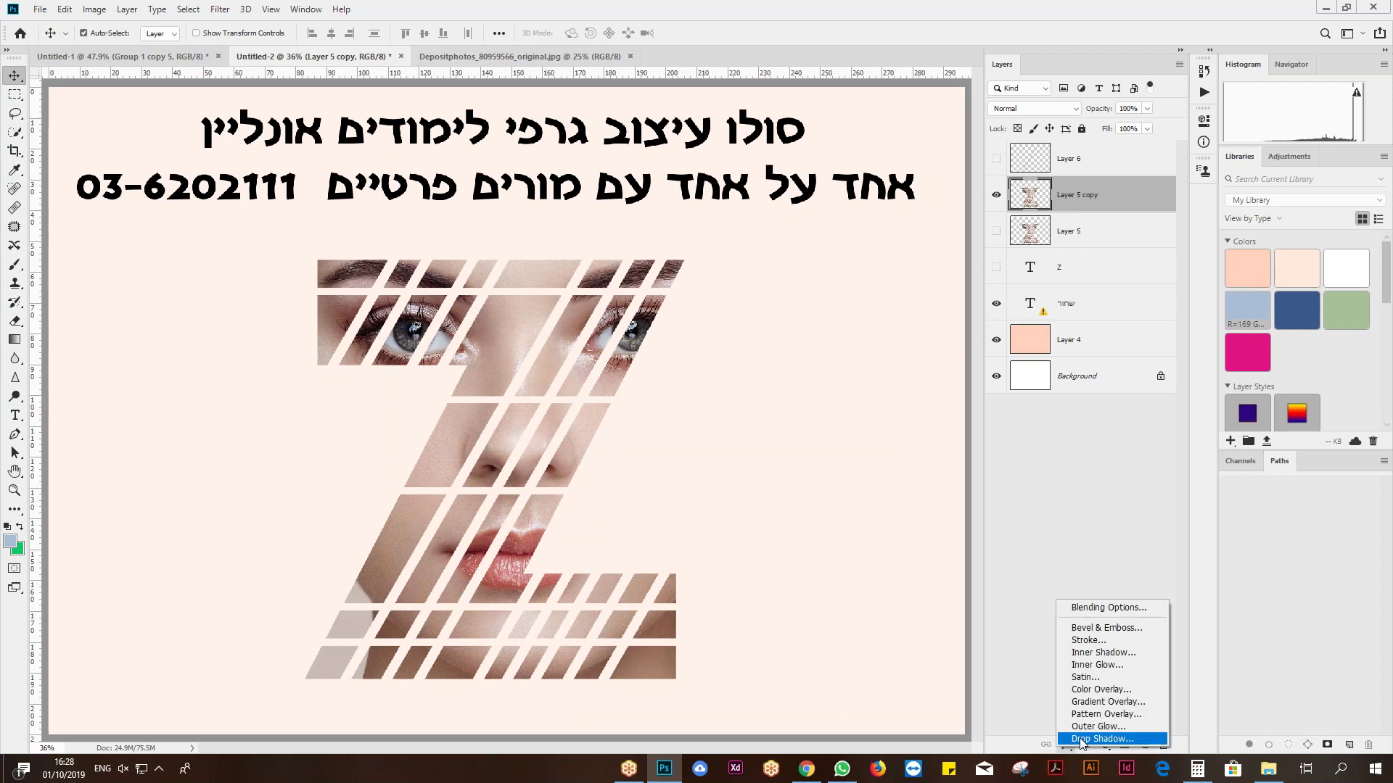
pyautogui.click(1084, 749)
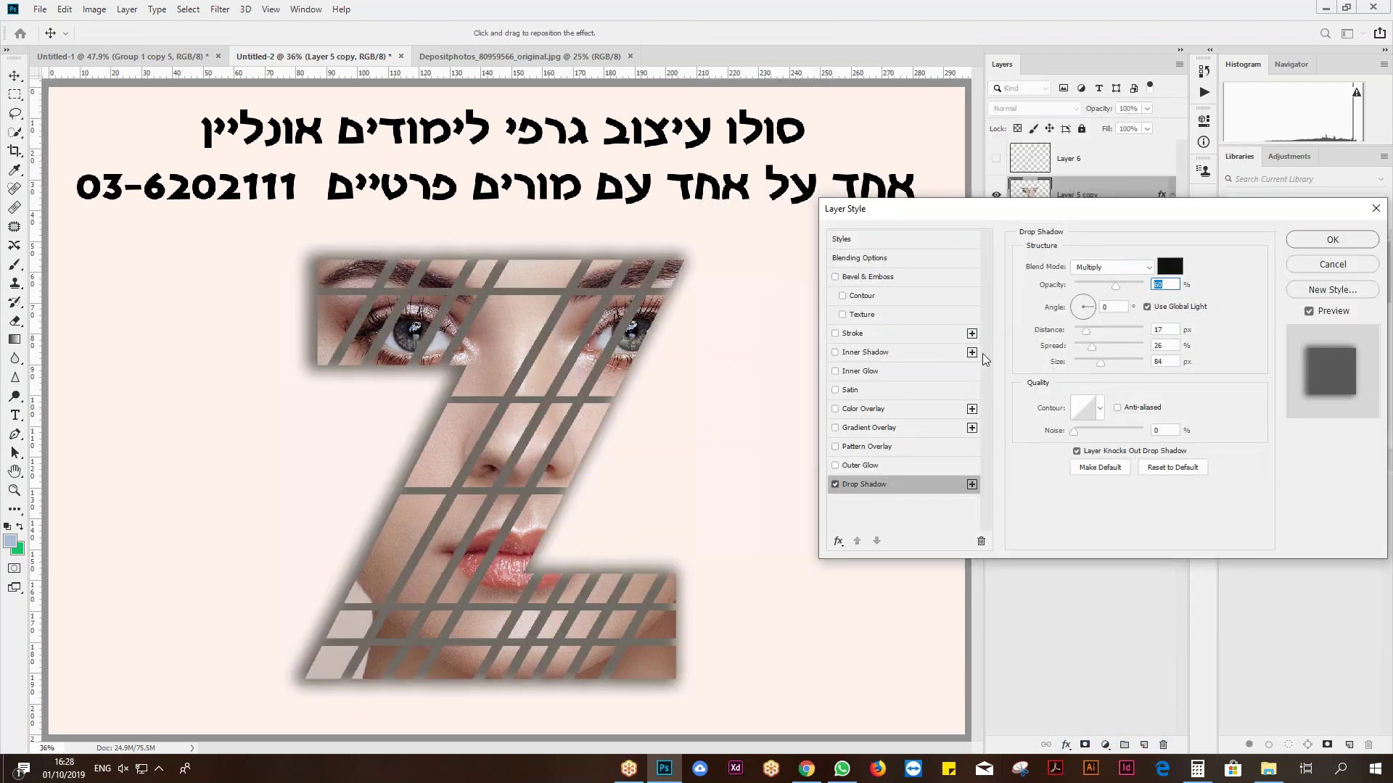
pyautogui.moveTo(1018, 218); pyautogui.dragTo(886, 180)
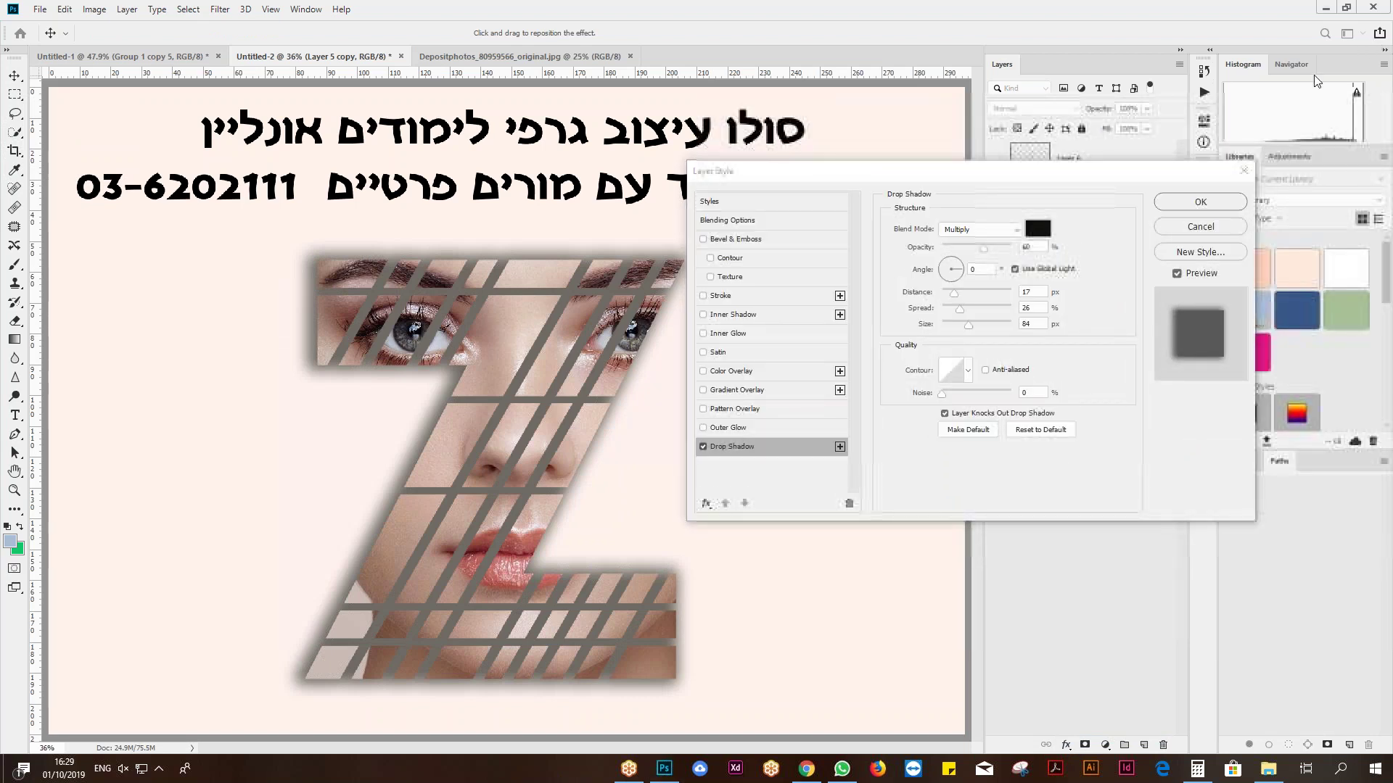
pyautogui.click(1178, 230)
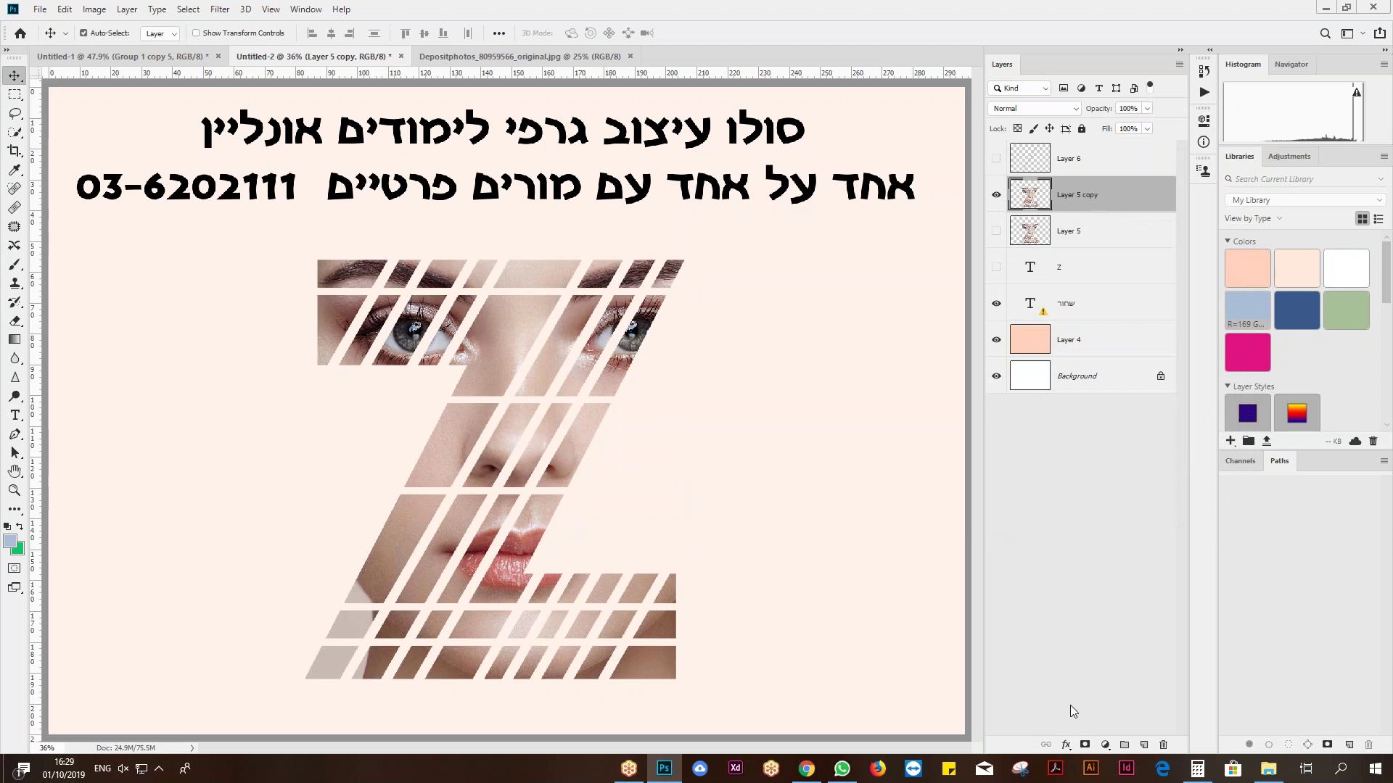
# - Add a black Multiply drop shadow to Layer 5 copy with 69% opacity, distance 13 px, spread 16% and size 38 px
pyautogui.click(1066, 745)
pyautogui.click(1088, 736)
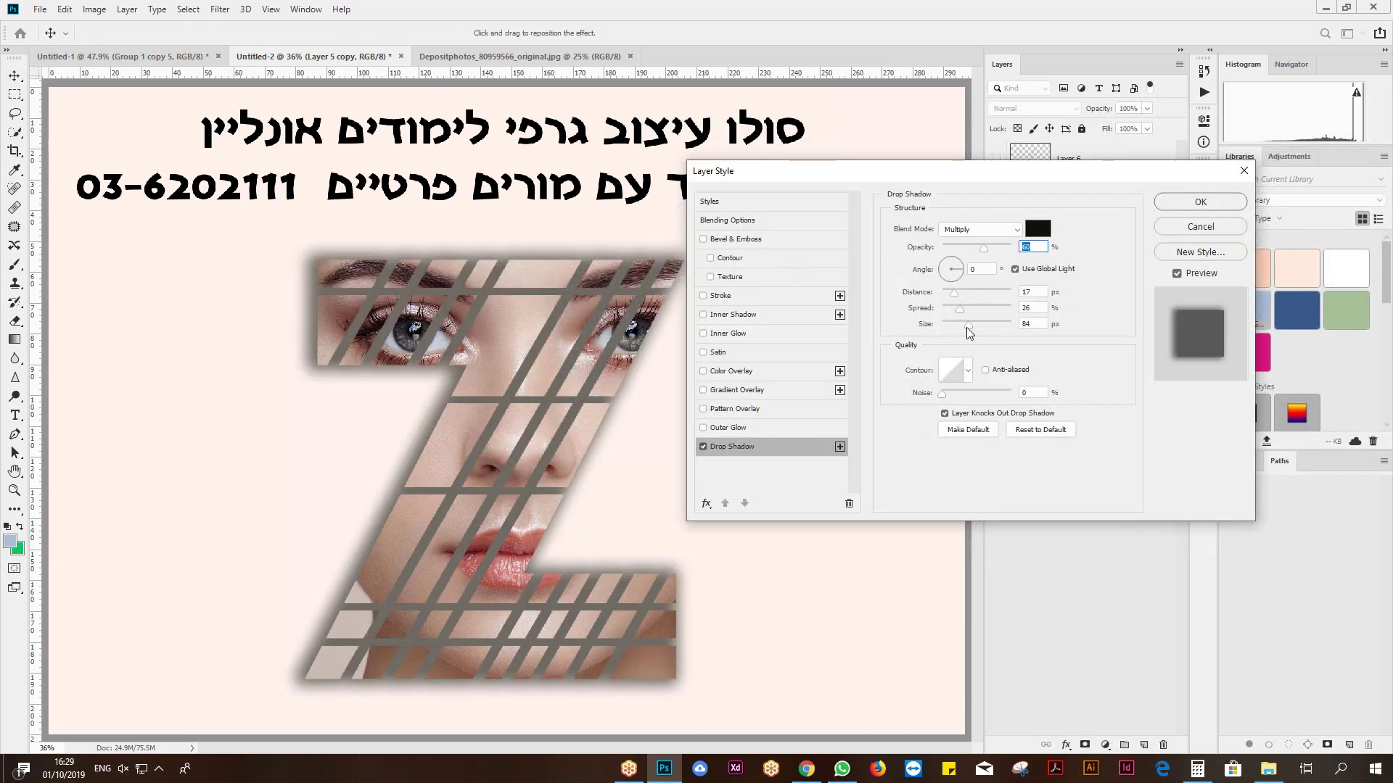
pyautogui.moveTo(967, 324)
pyautogui.mouseDown()
pyautogui.moveTo(942, 324)
pyautogui.moveTo(990, 294)
pyautogui.moveTo(950, 293)
pyautogui.moveTo(952, 326)
pyautogui.moveTo(981, 329)
pyautogui.moveTo(950, 326)
pyautogui.mouseUp()
pyautogui.click(950, 309)
pyautogui.click(947, 326)
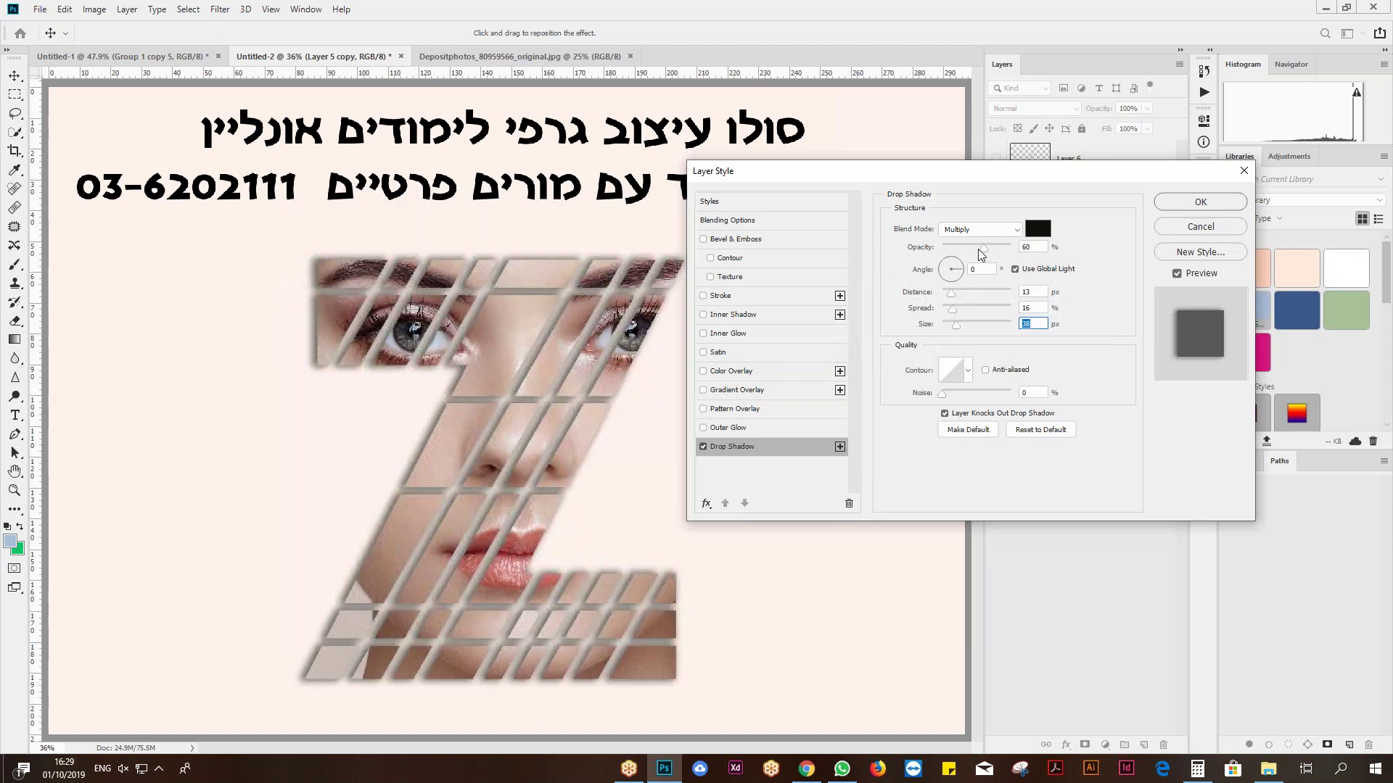
pyautogui.moveTo(985, 249); pyautogui.dragTo(1032, 252)
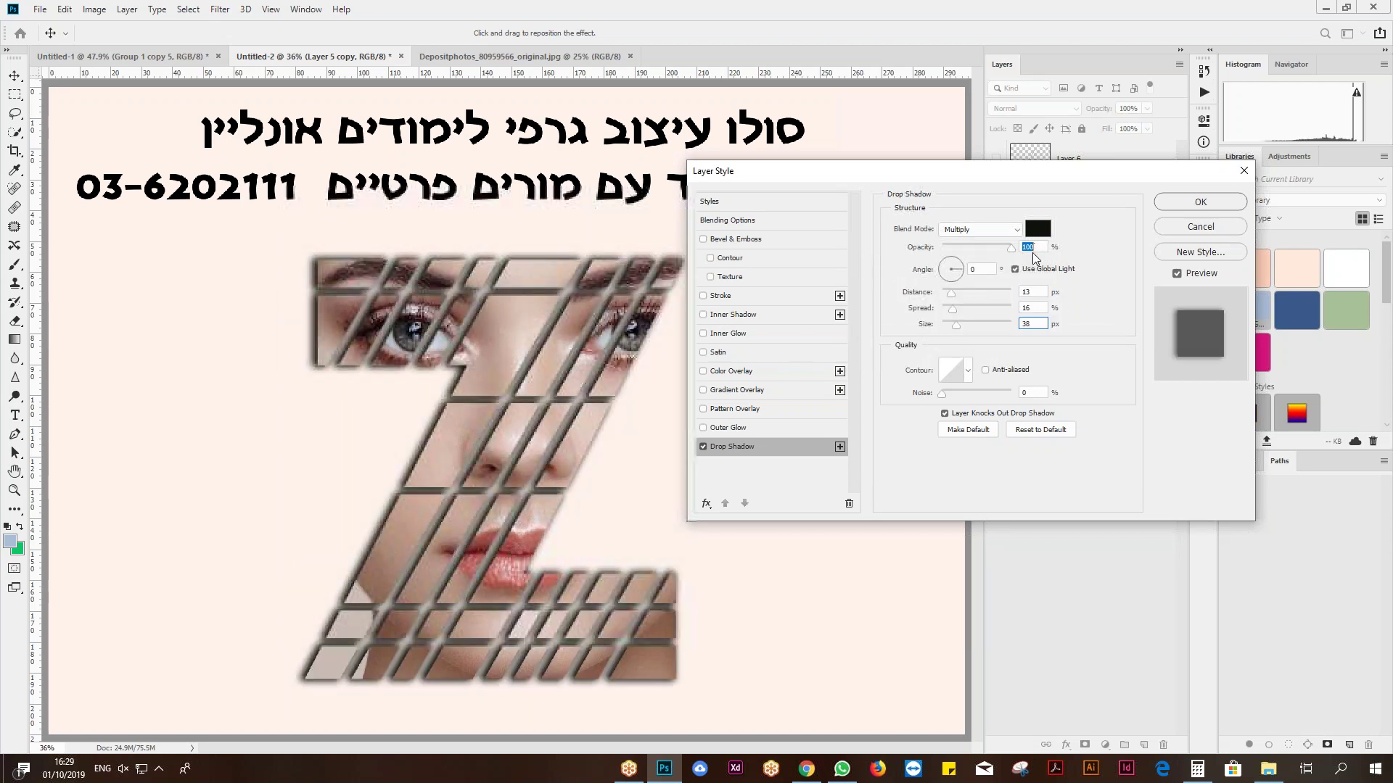
pyautogui.click(995, 250)
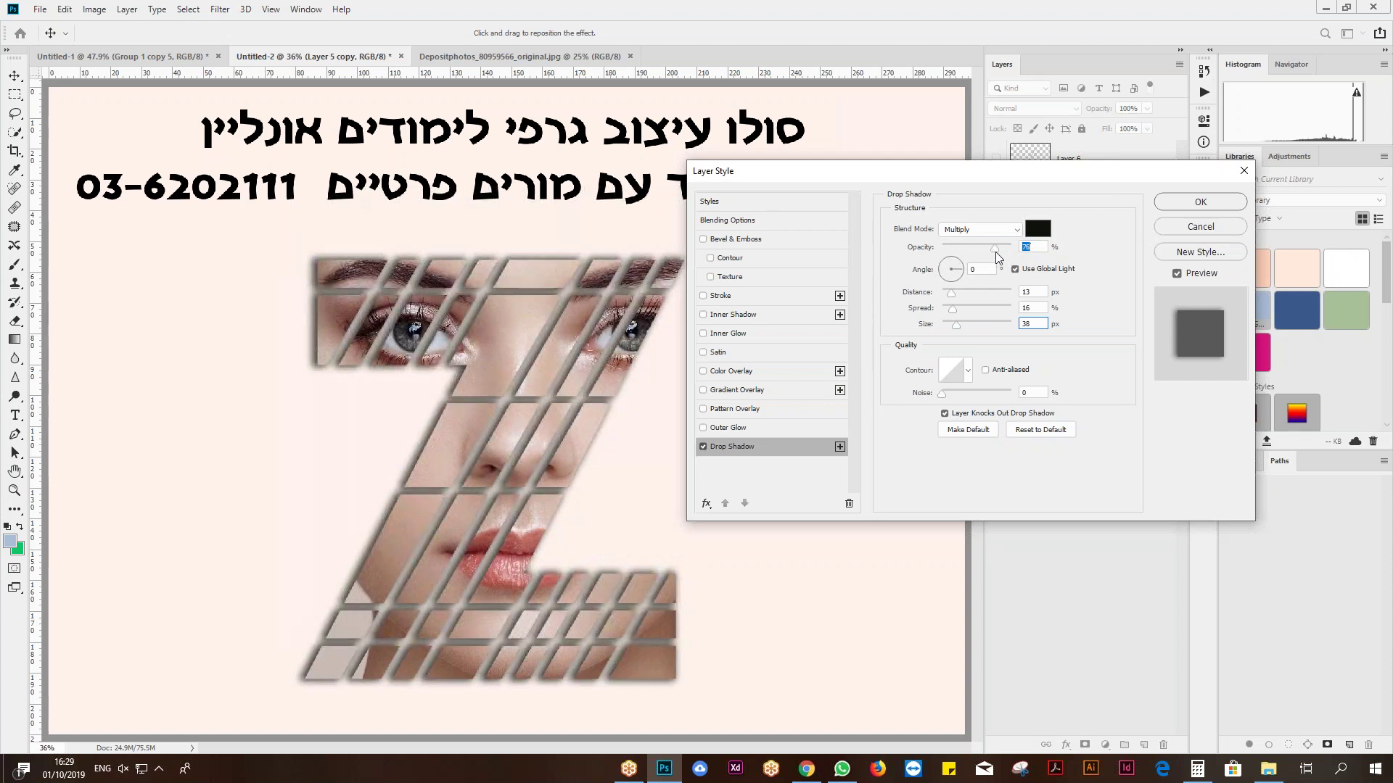
pyautogui.moveTo(998, 251); pyautogui.dragTo(988, 251)
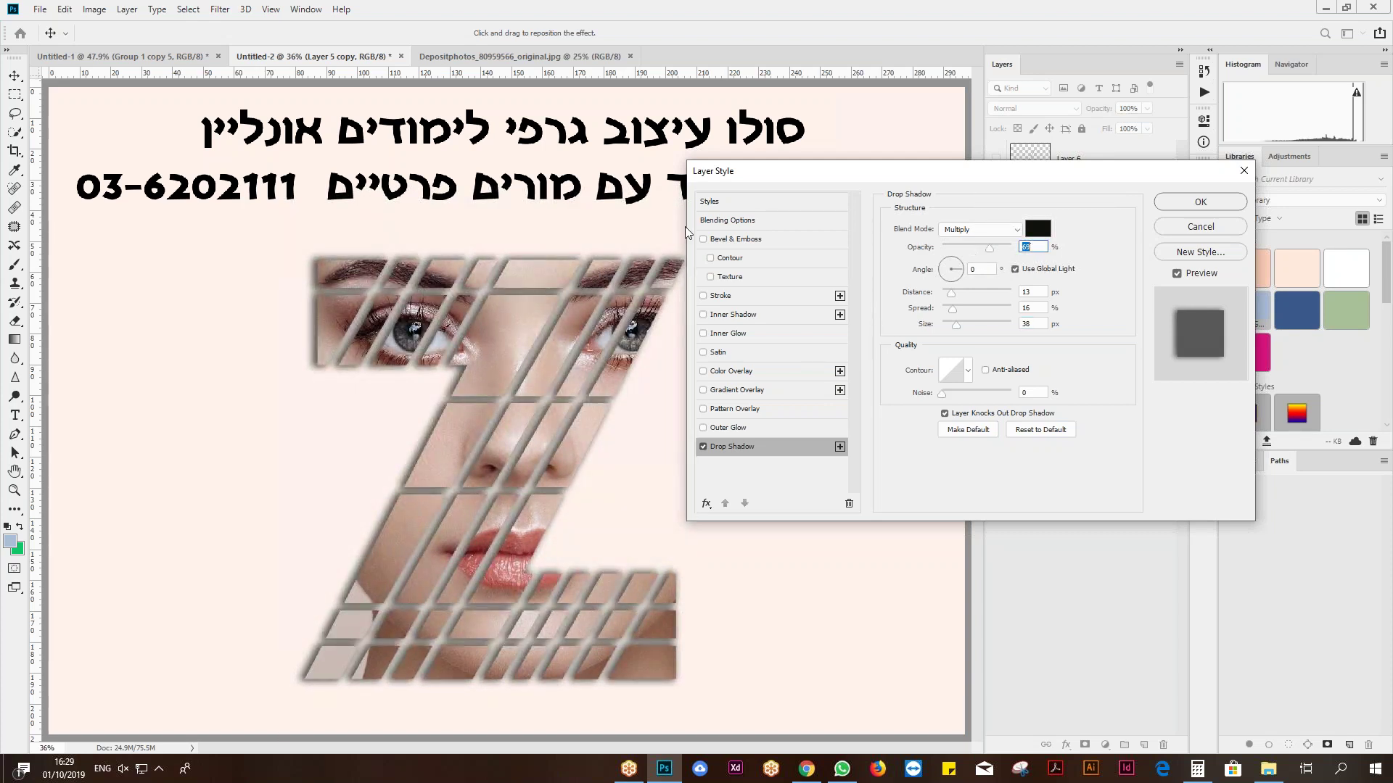
# - Try Bevel & Emboss and a 3 px inside stroke on the Z, and apply the layer style with only the drop shadow
pyautogui.click(754, 244)
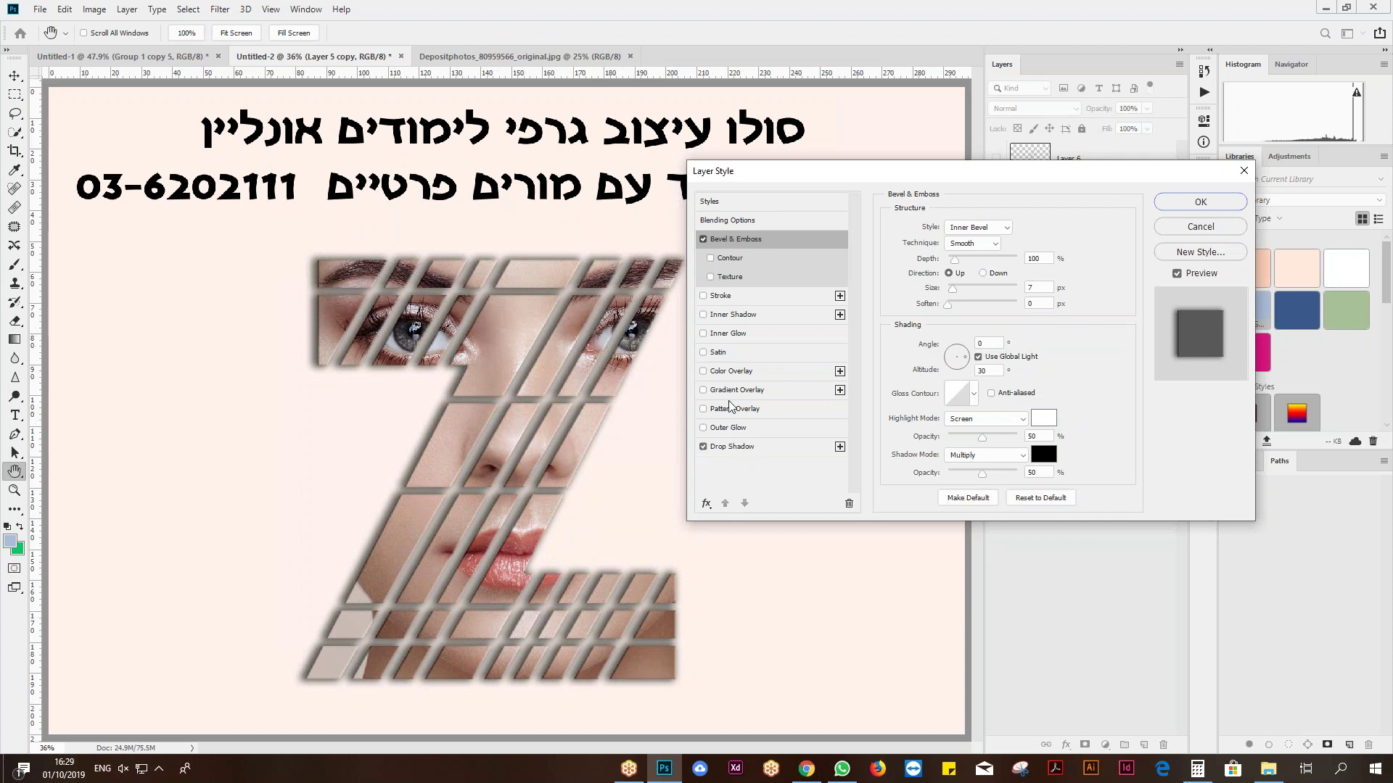
pyautogui.click(736, 298)
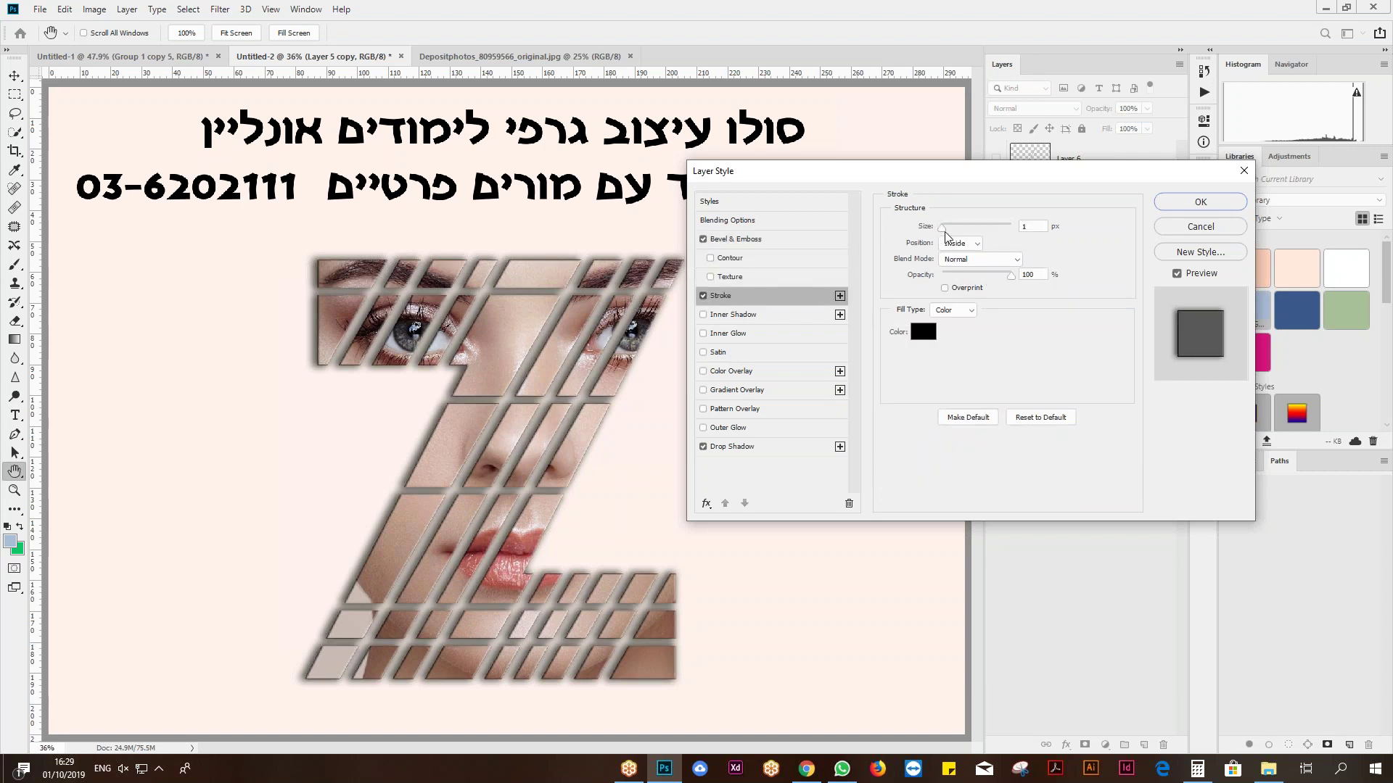
pyautogui.moveTo(945, 230); pyautogui.dragTo(942, 231)
pyautogui.click(703, 296)
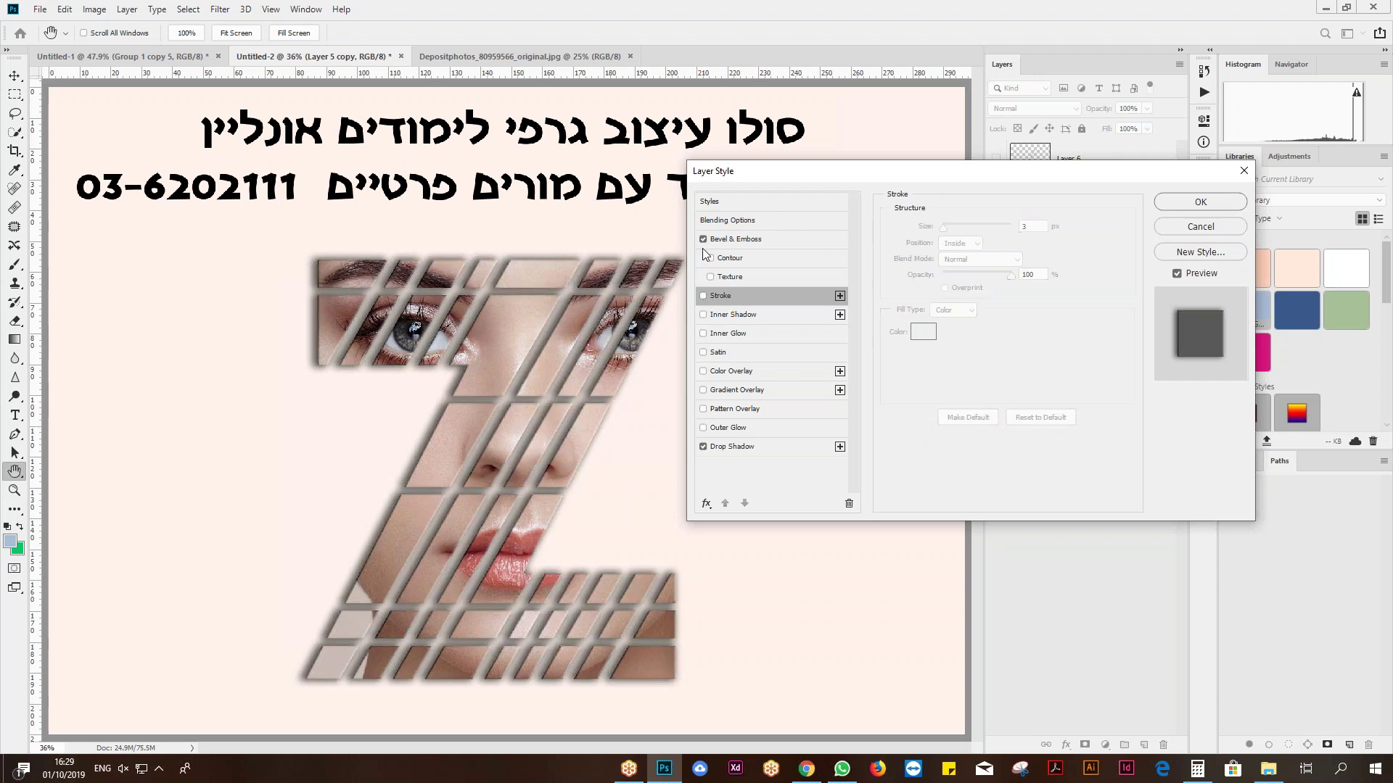
pyautogui.click(1188, 211)
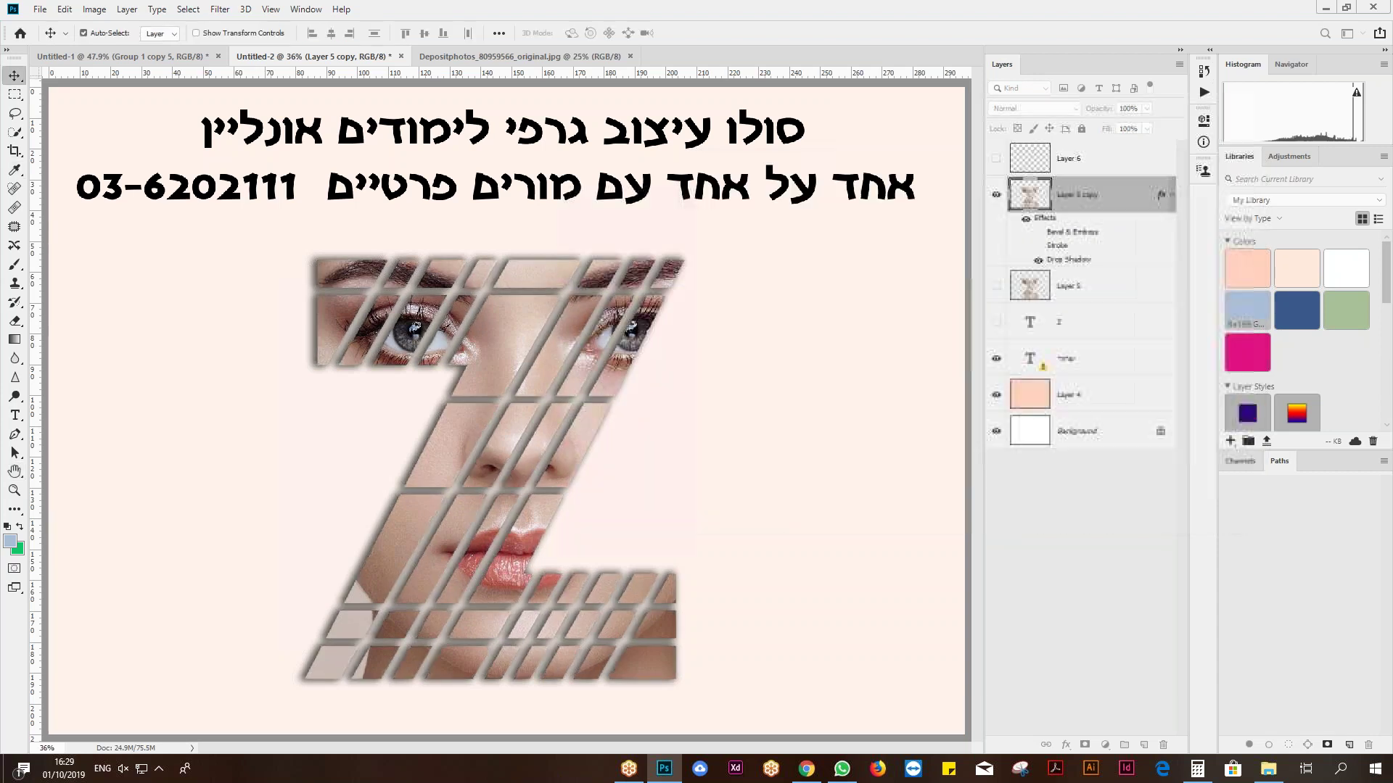
# - Compare the shadowed and plain versions of the Z, leaving Layer 5 copy hidden and Layer 5 shown and selected
pyautogui.click(995, 194)
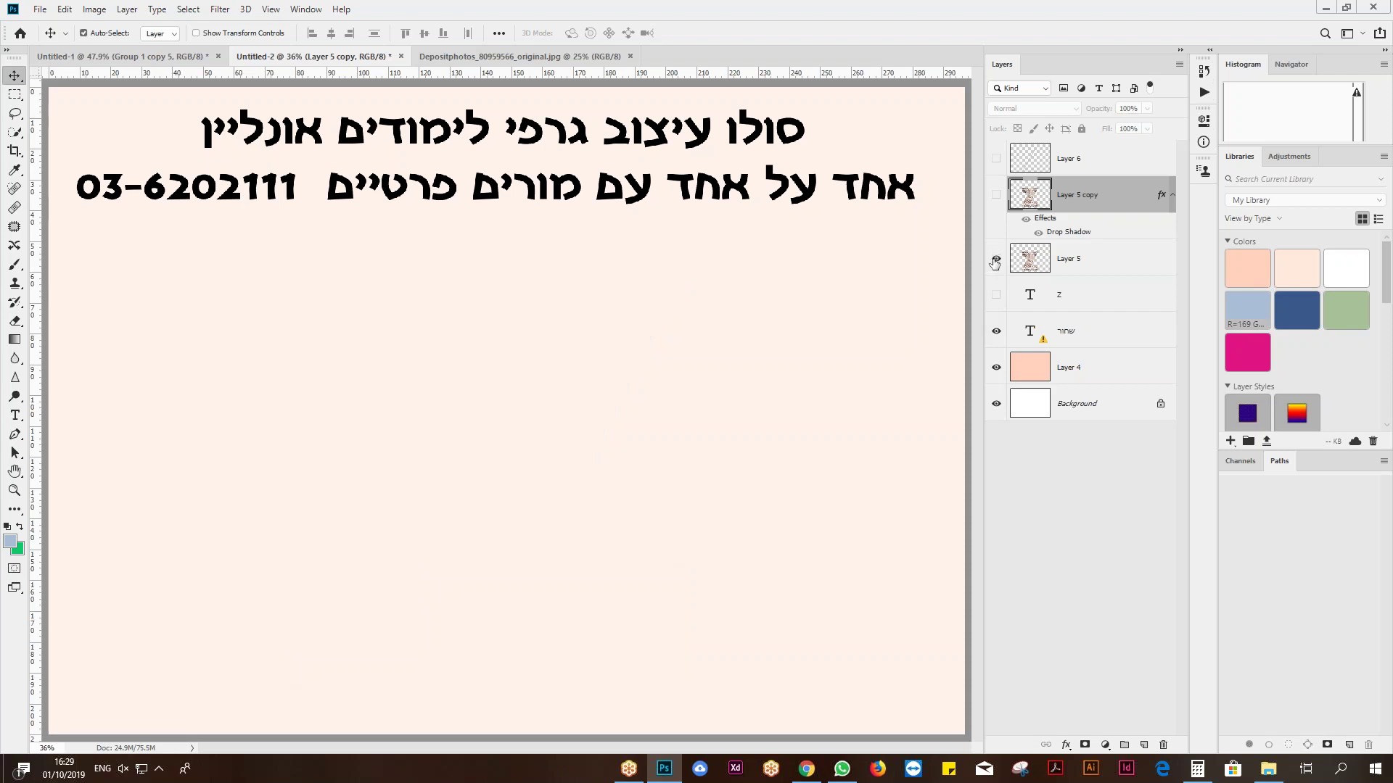
pyautogui.click(995, 259)
pyautogui.click(995, 195)
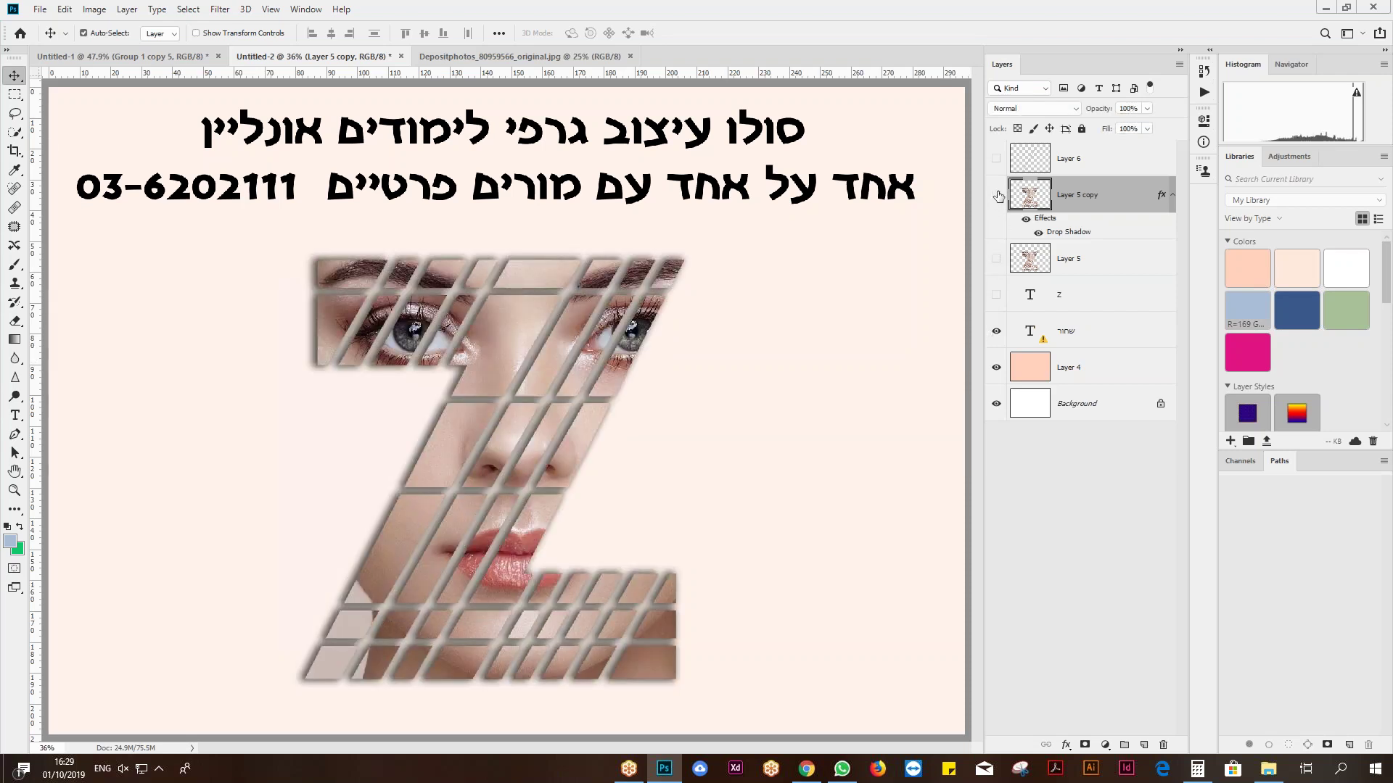
pyautogui.click(996, 194)
pyautogui.click(1075, 262)
pyautogui.click(995, 259)
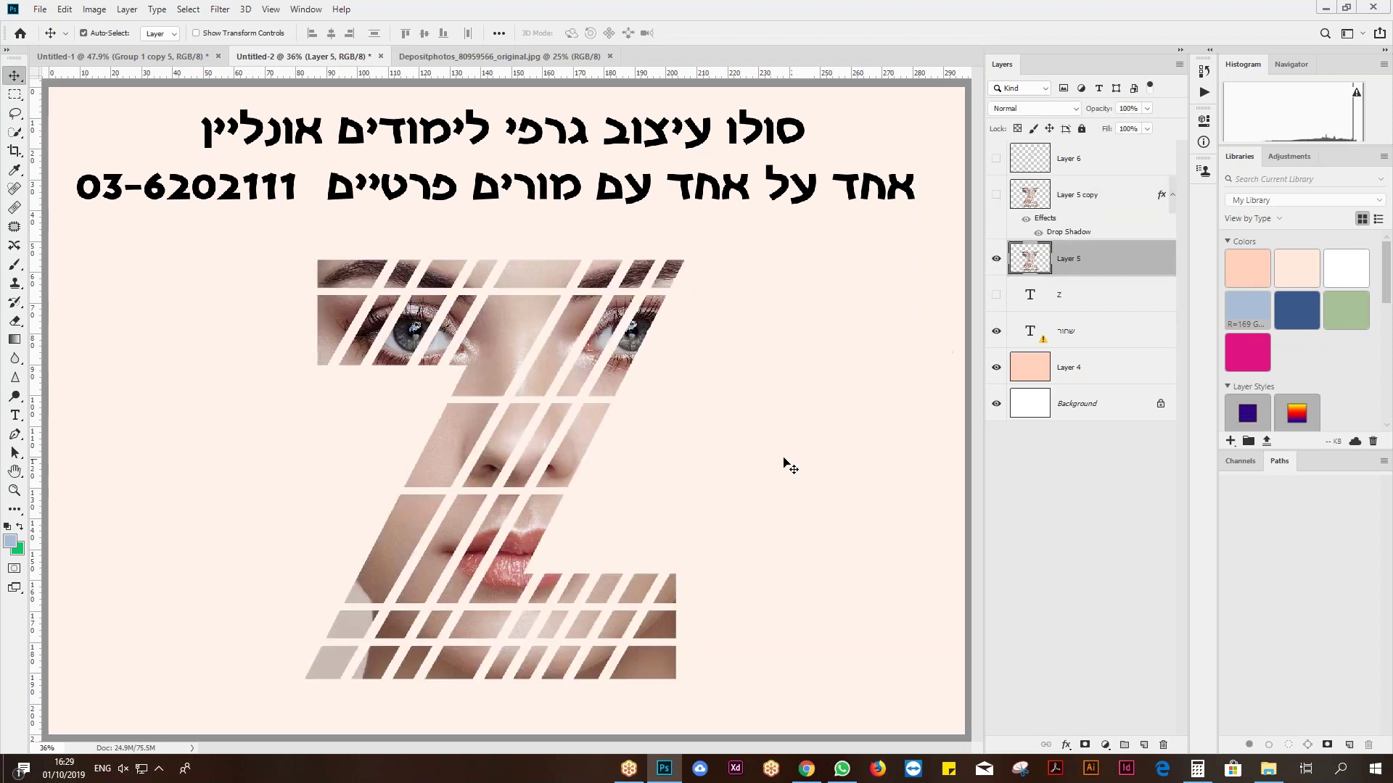
# - Create a new layer directly above Layer 4 and fill it with black at 100% opacity
pyautogui.click(1068, 368)
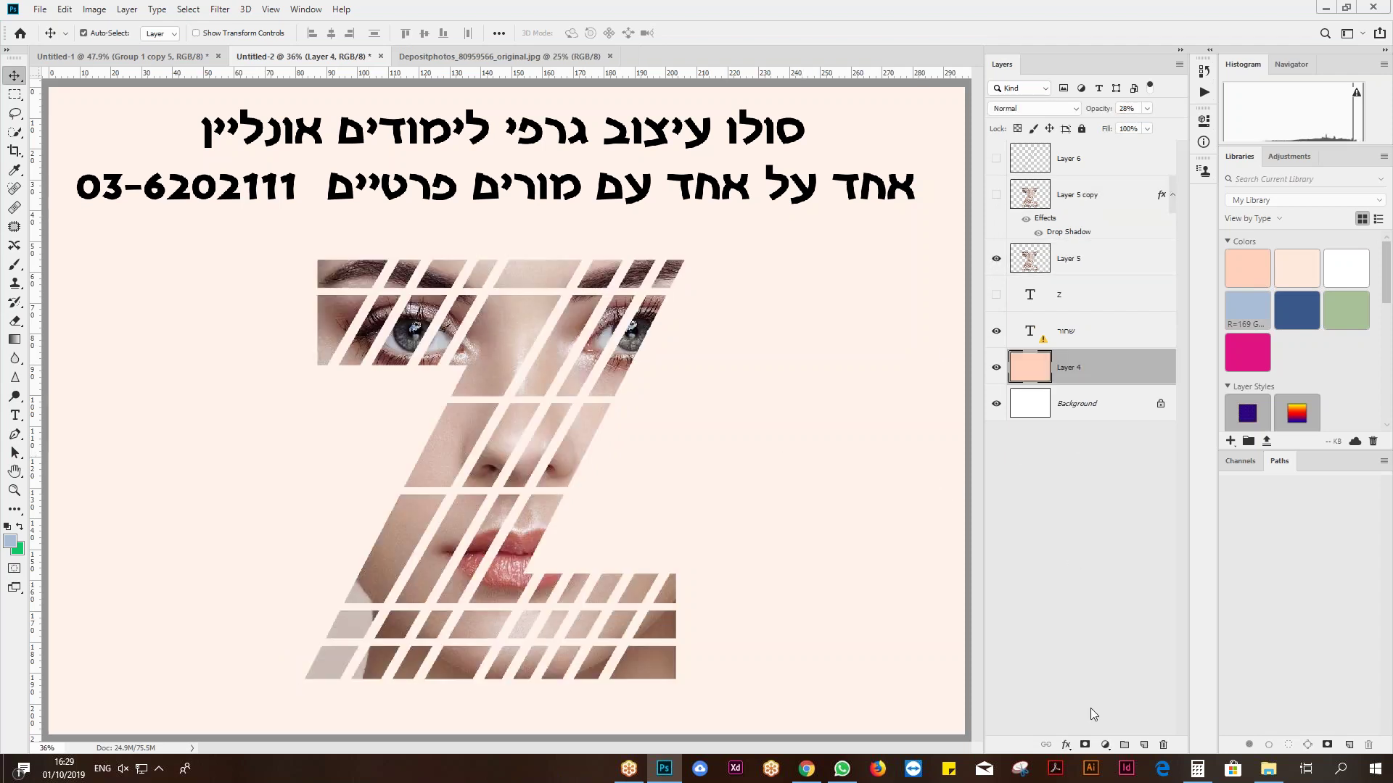
pyautogui.click(1143, 745)
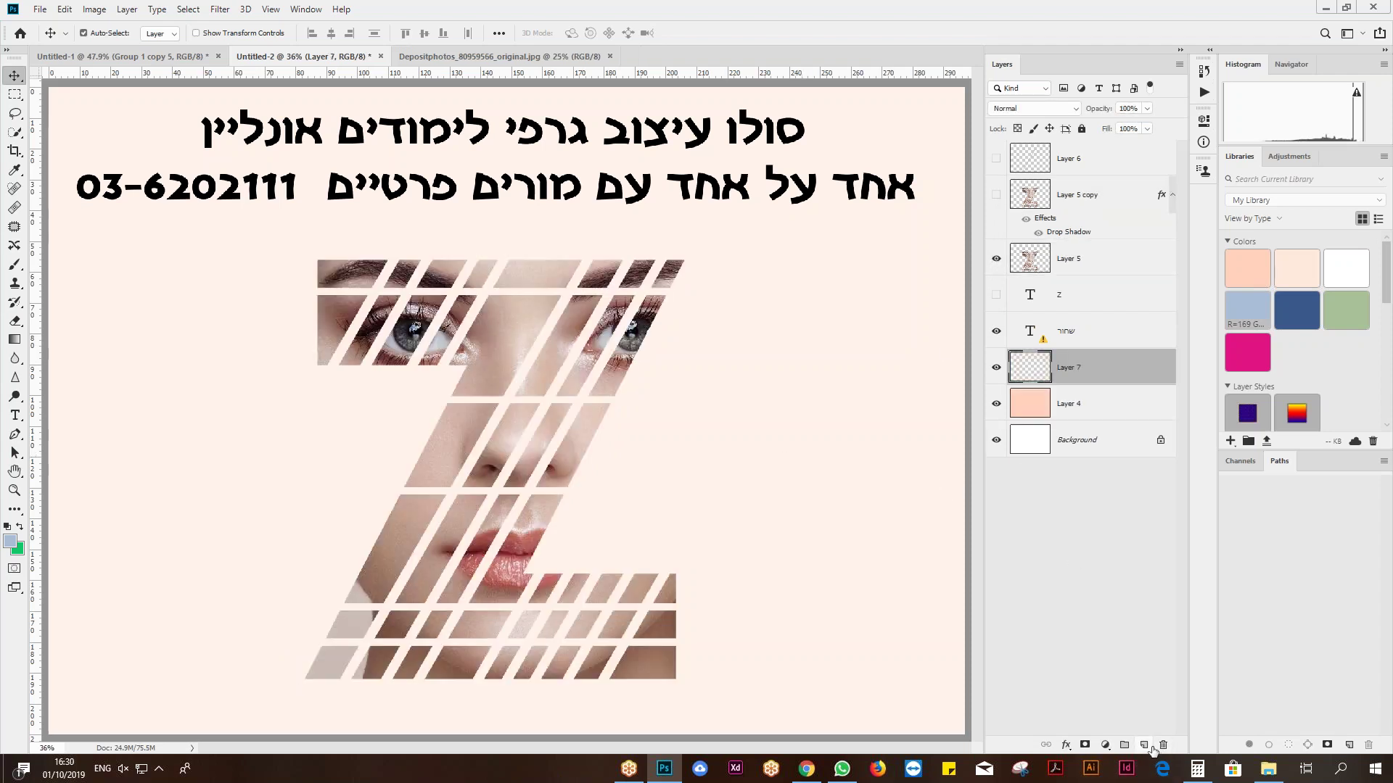
pyautogui.hotkey('shift', 'F5')
pyautogui.click(910, 206)
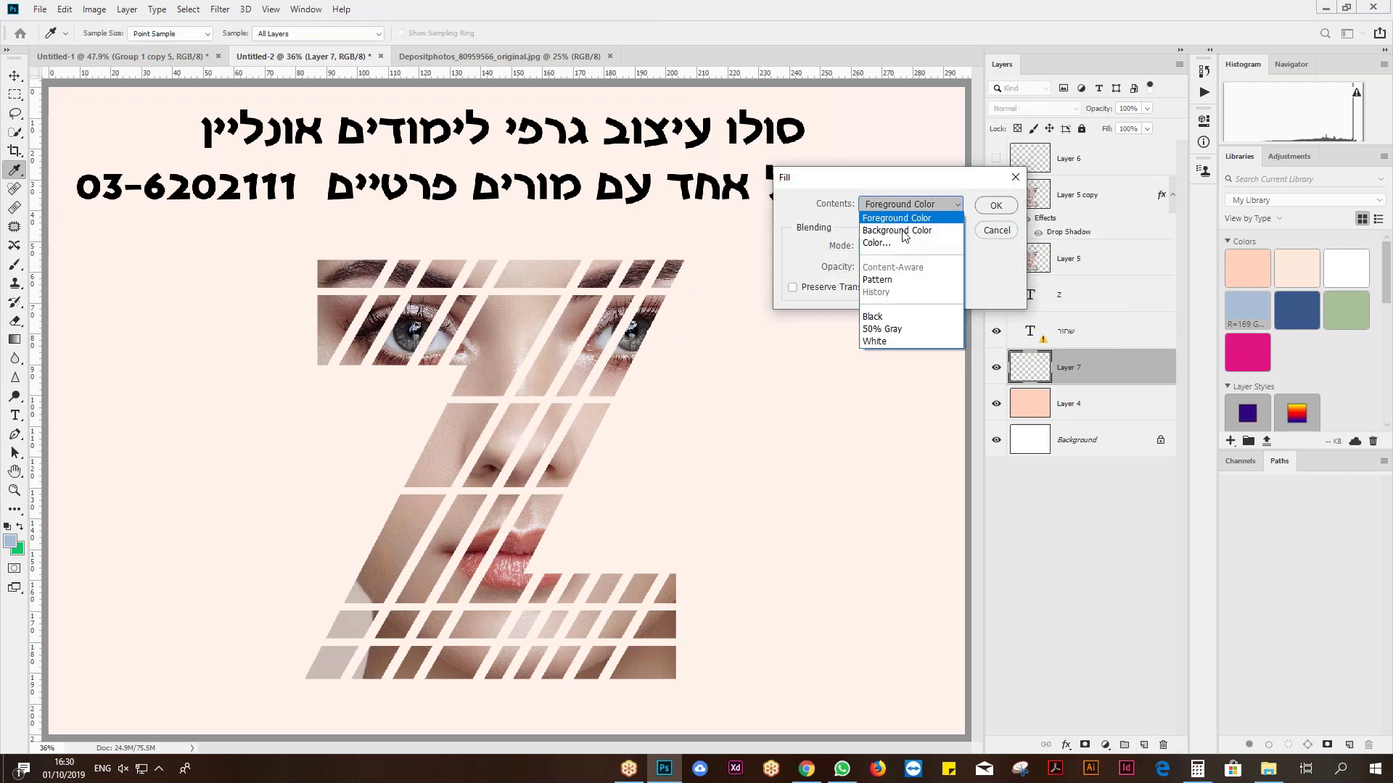
pyautogui.click(876, 322)
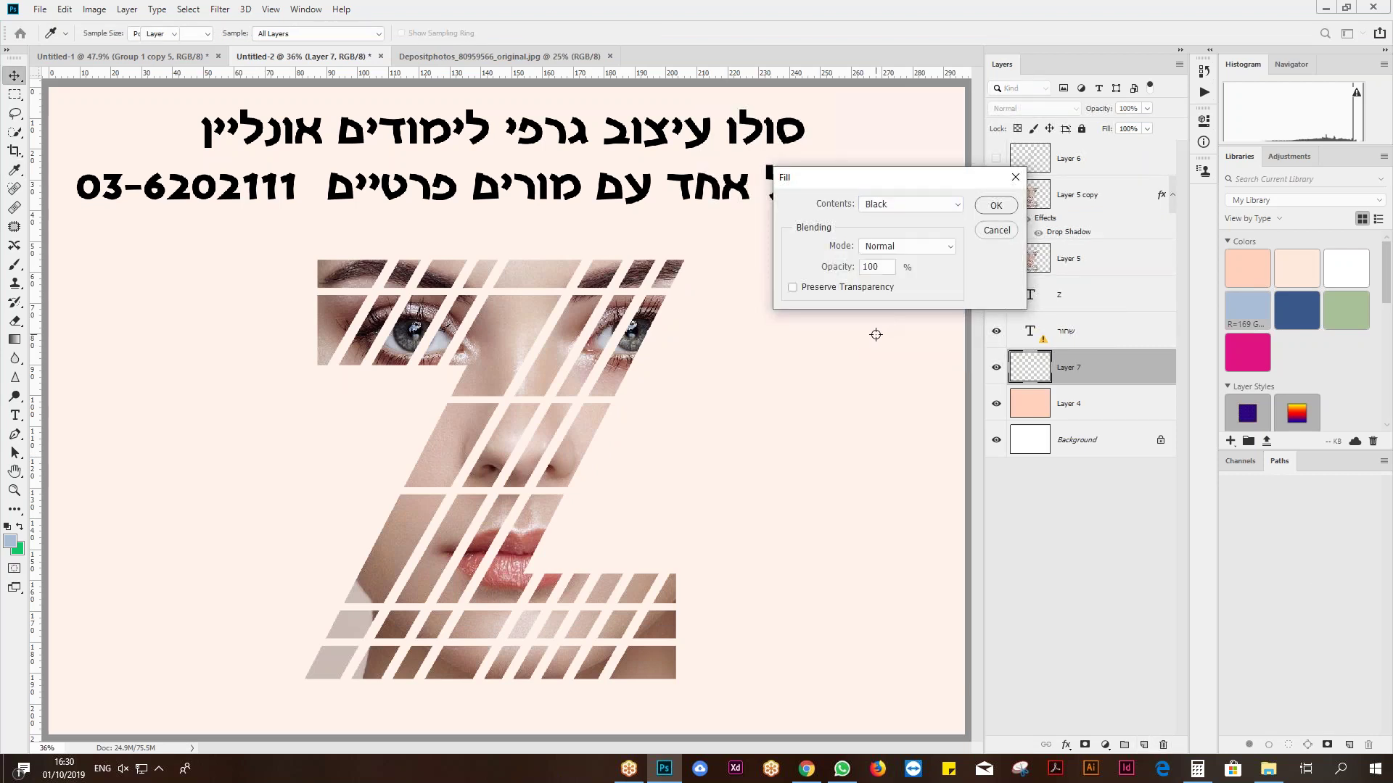
pyautogui.press('Return')
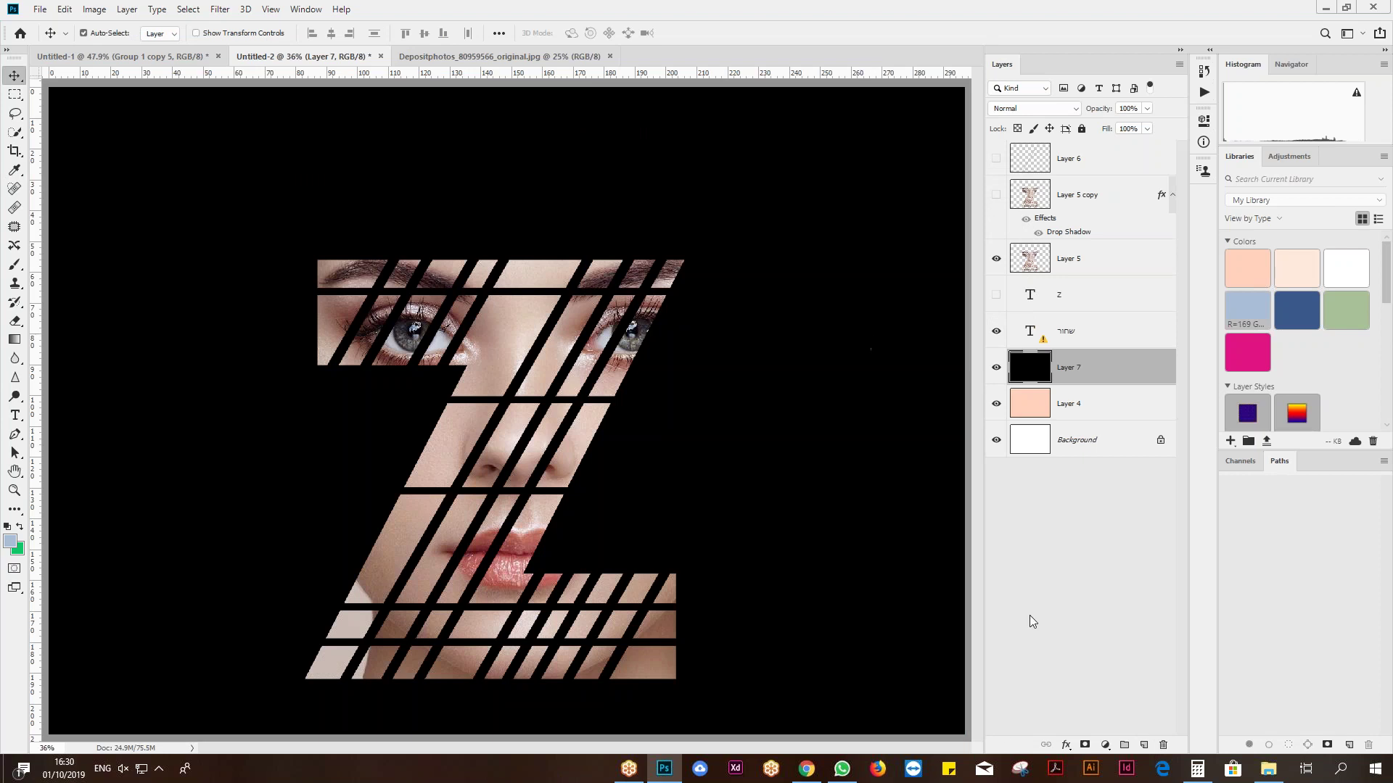
# - Try a bright green (#53ff46) drop shadow in Normal blend mode on Layer 5
pyautogui.click(1065, 745)
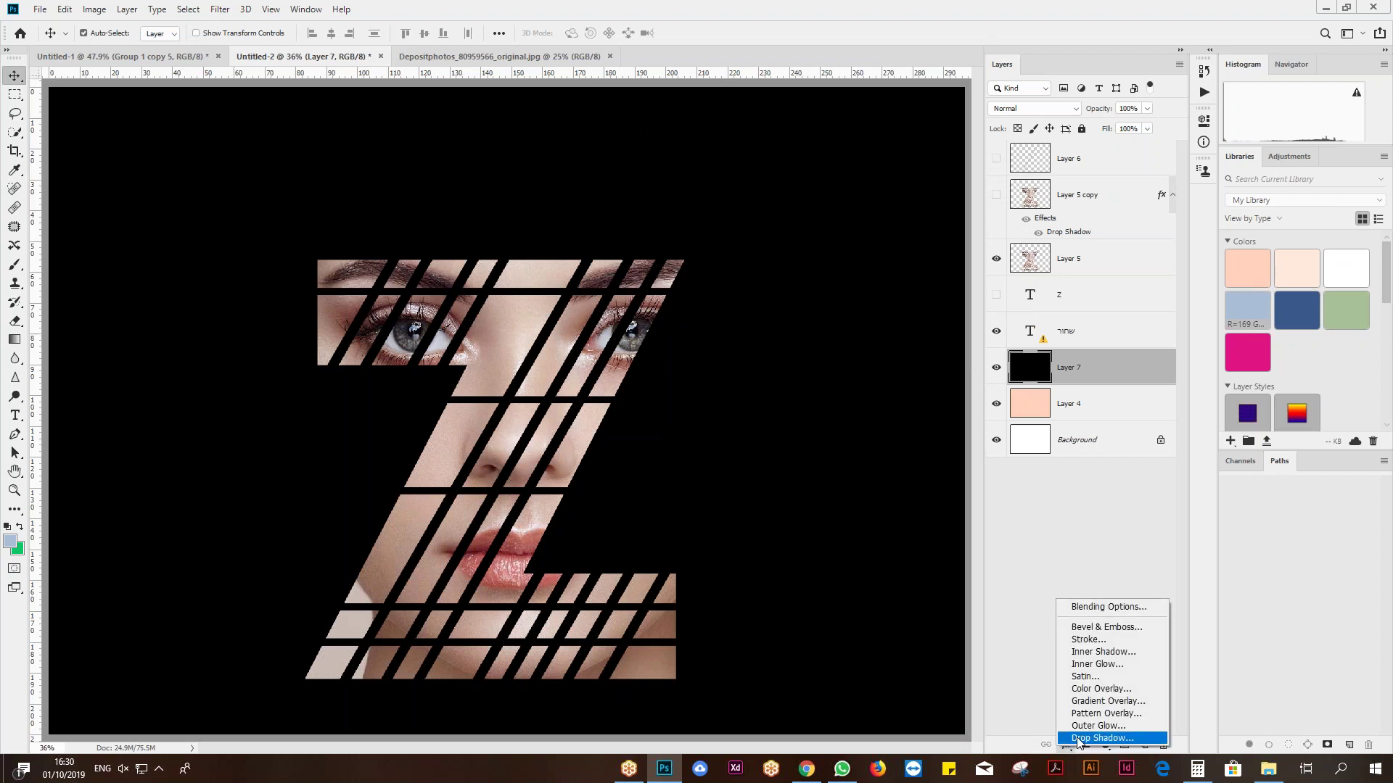
pyautogui.click(1087, 512)
pyautogui.click(1073, 255)
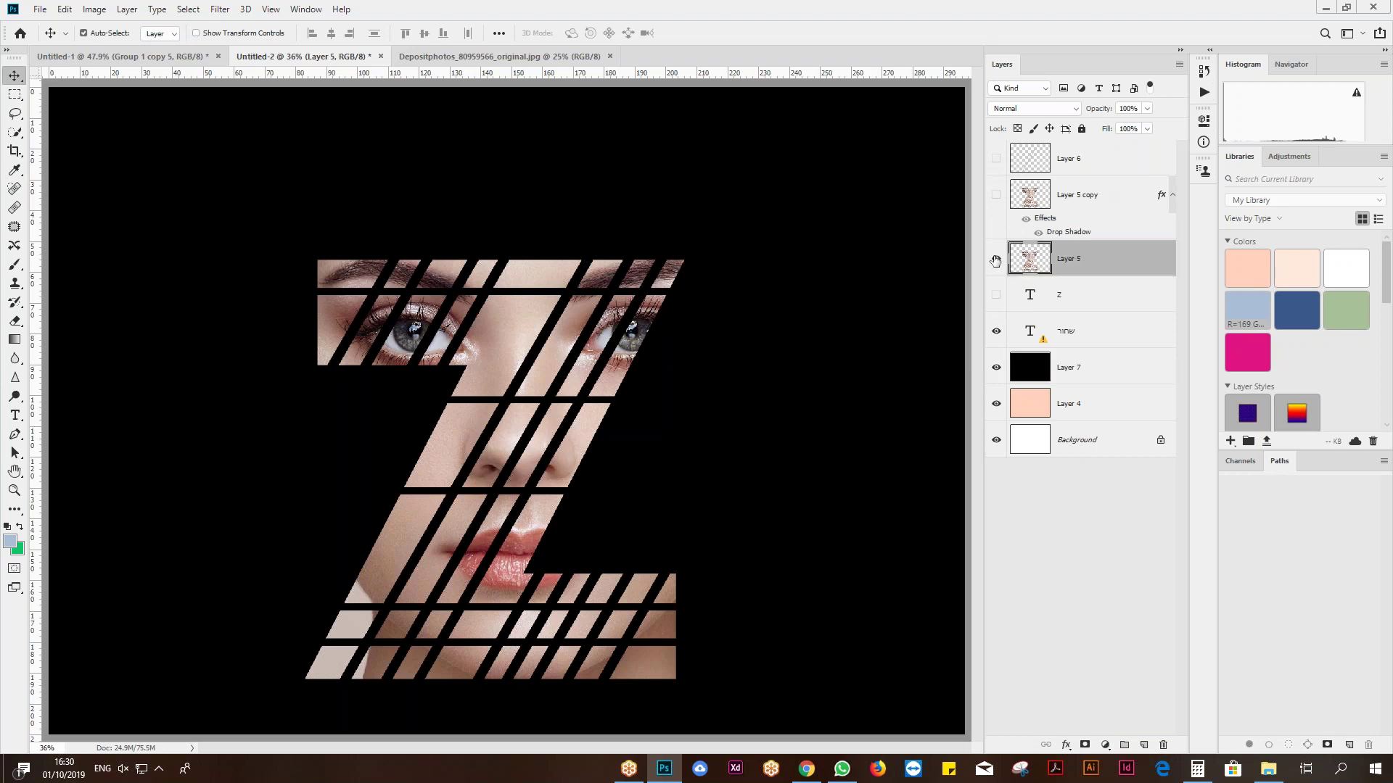
pyautogui.click(995, 258)
pyautogui.click(995, 259)
pyautogui.click(1065, 745)
pyautogui.click(1092, 737)
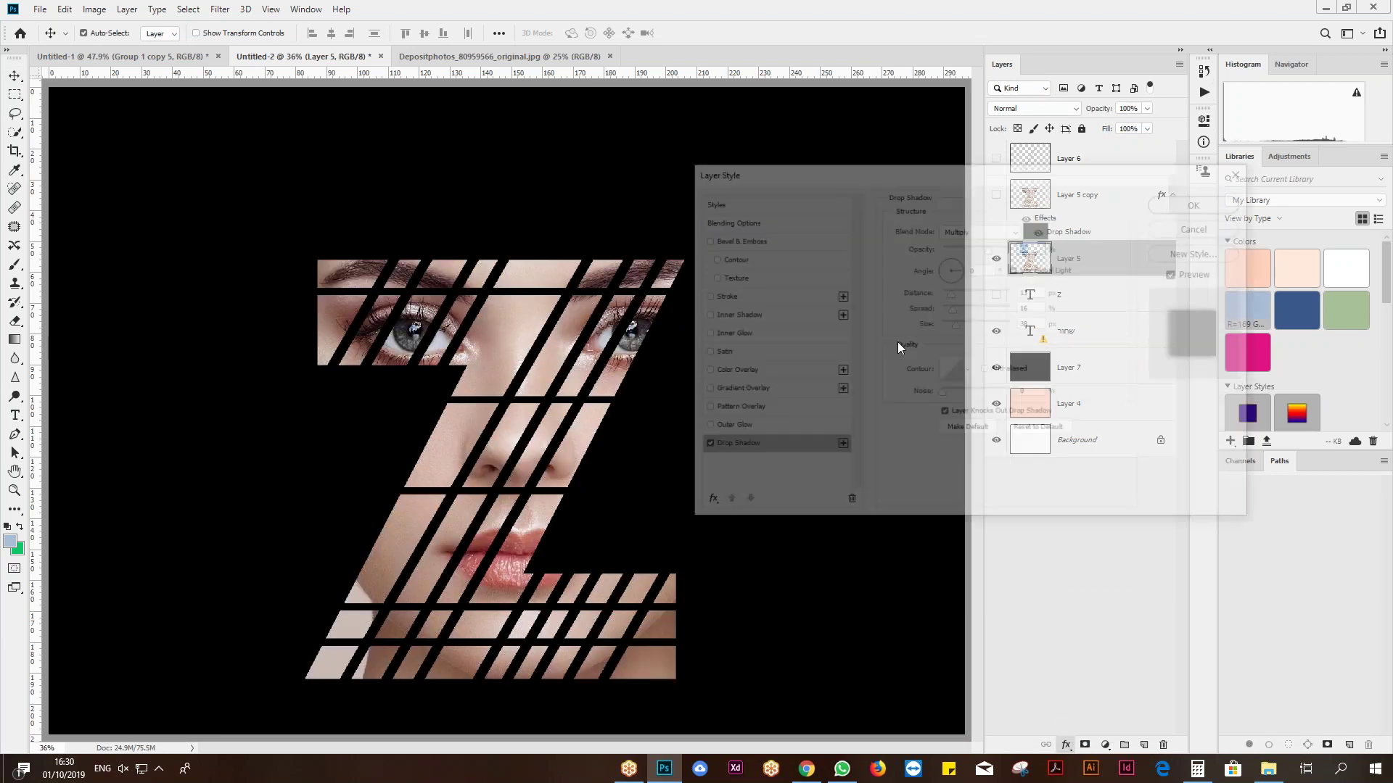
pyautogui.click(1037, 229)
pyautogui.click(791, 506)
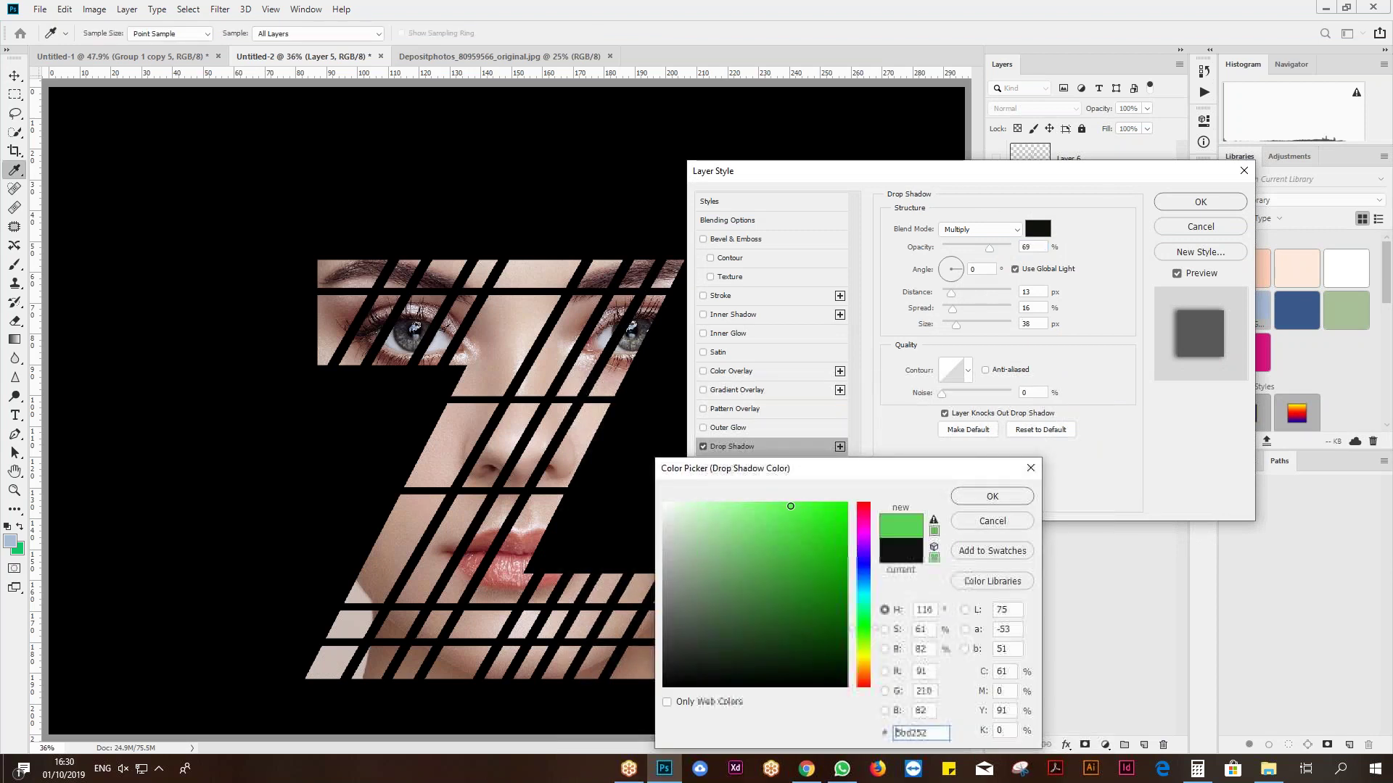
pyautogui.moveTo(791, 506); pyautogui.dragTo(799, 500)
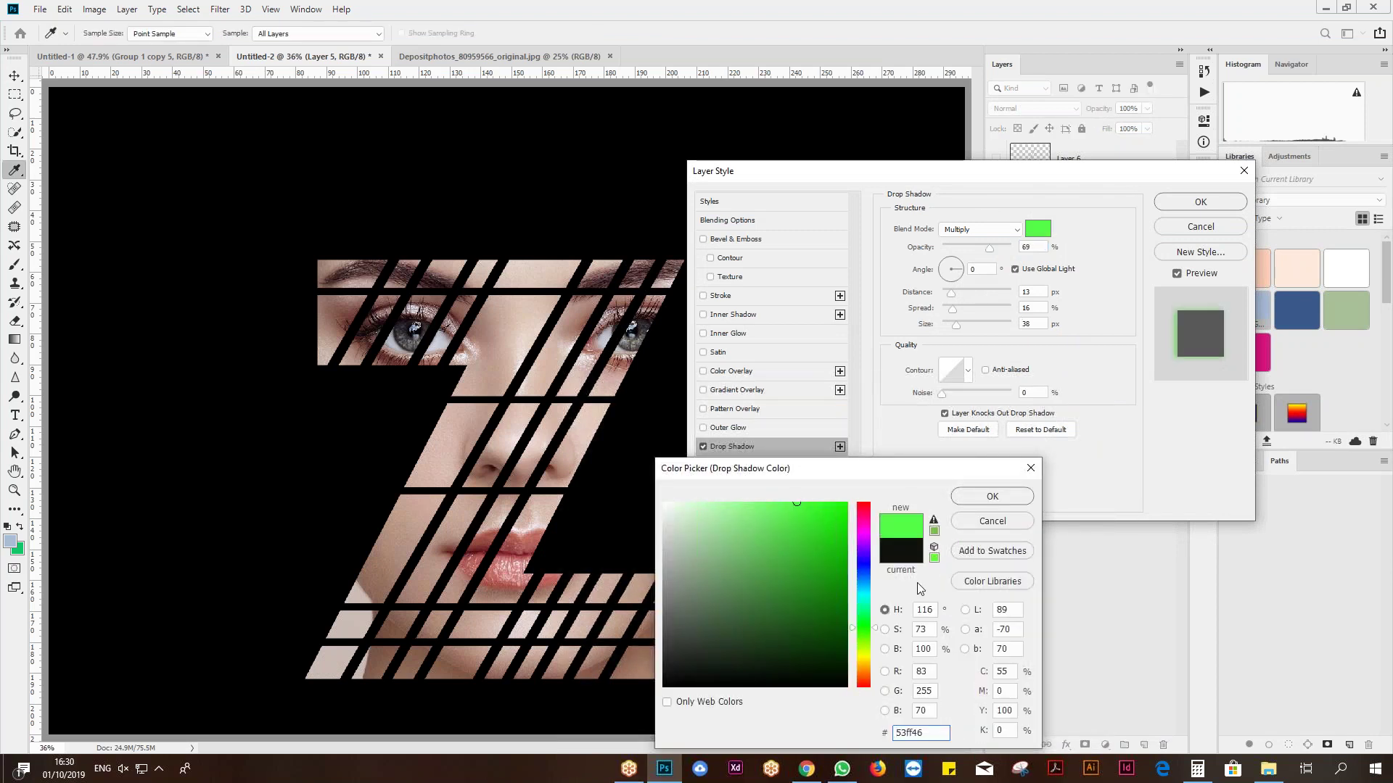
pyautogui.click(992, 496)
pyautogui.click(979, 229)
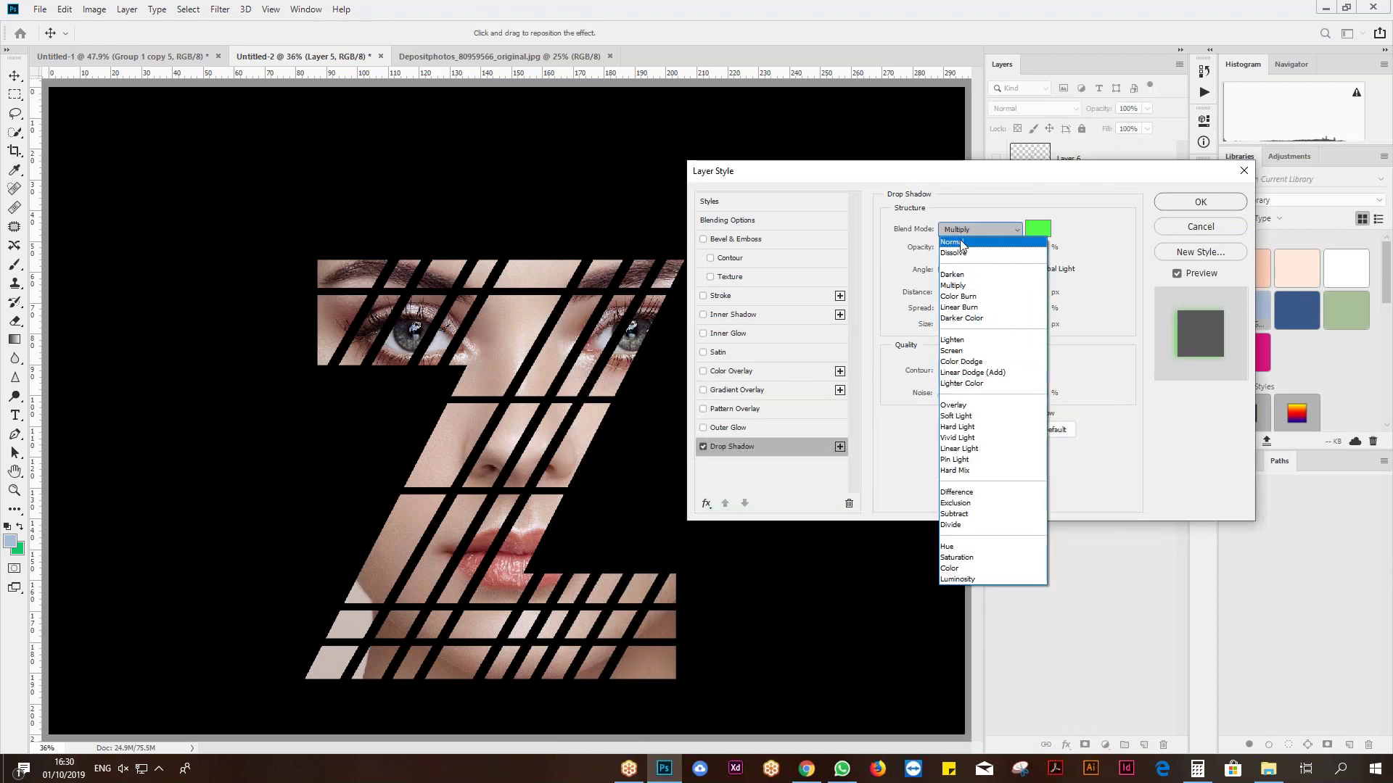
pyautogui.click(964, 240)
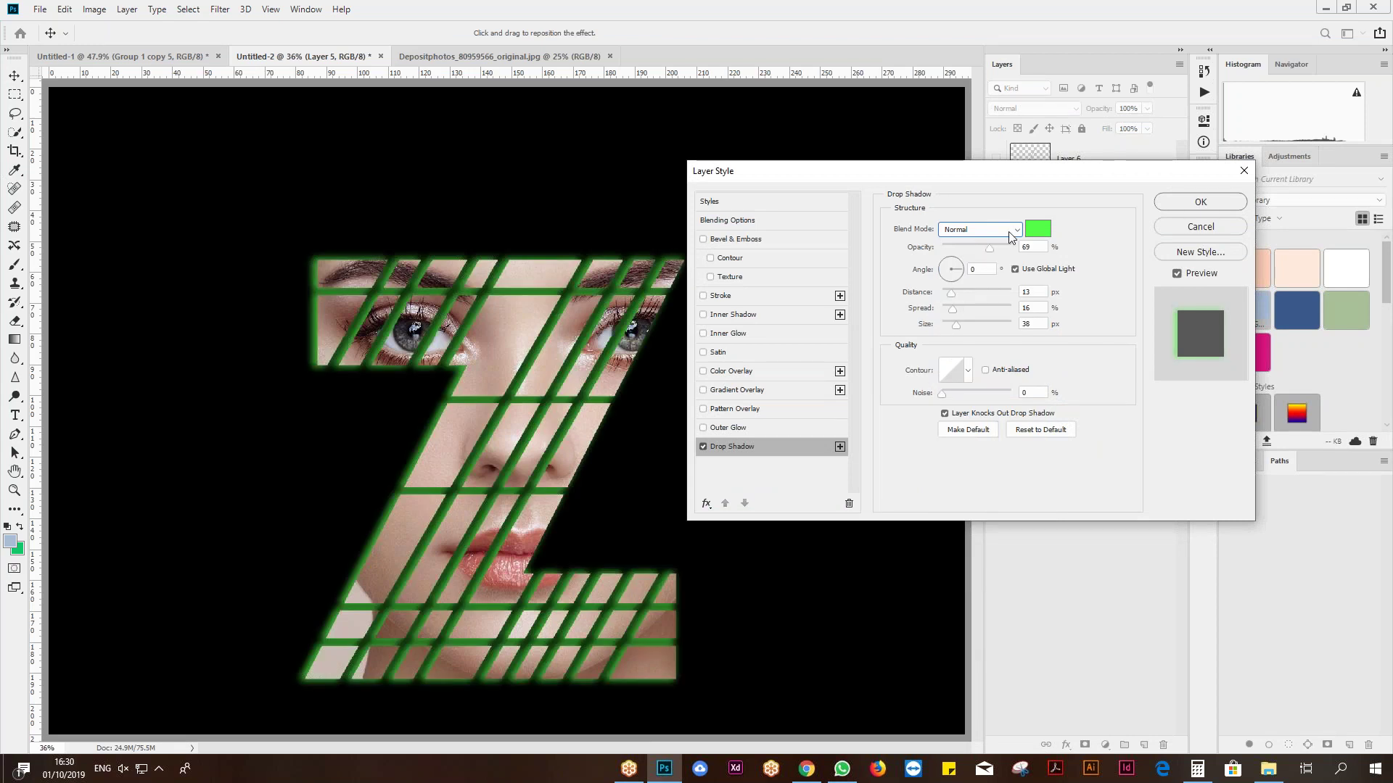
# - Try a white (#ffffff) drop shadow with lowered opacity on Layer 5
pyautogui.click(1037, 229)
pyautogui.click(672, 502)
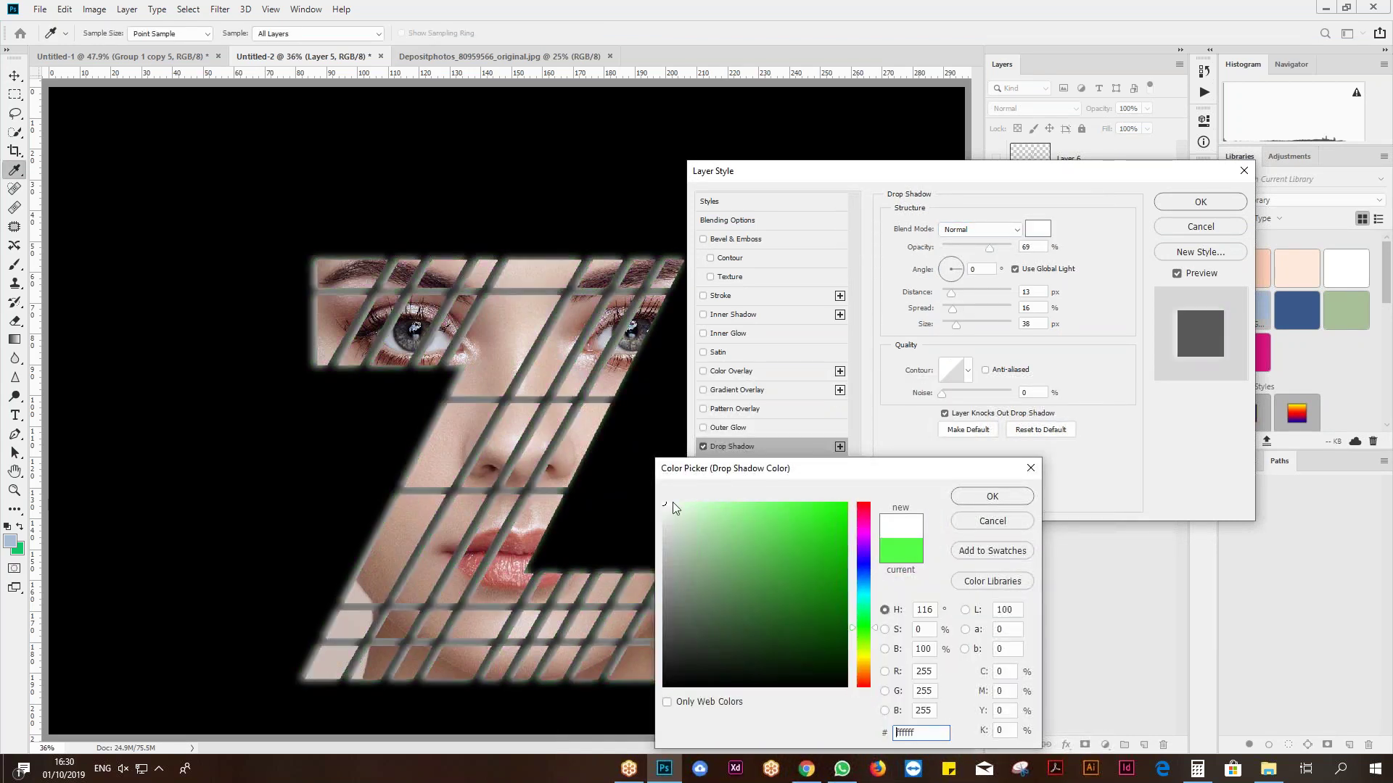
pyautogui.click(992, 496)
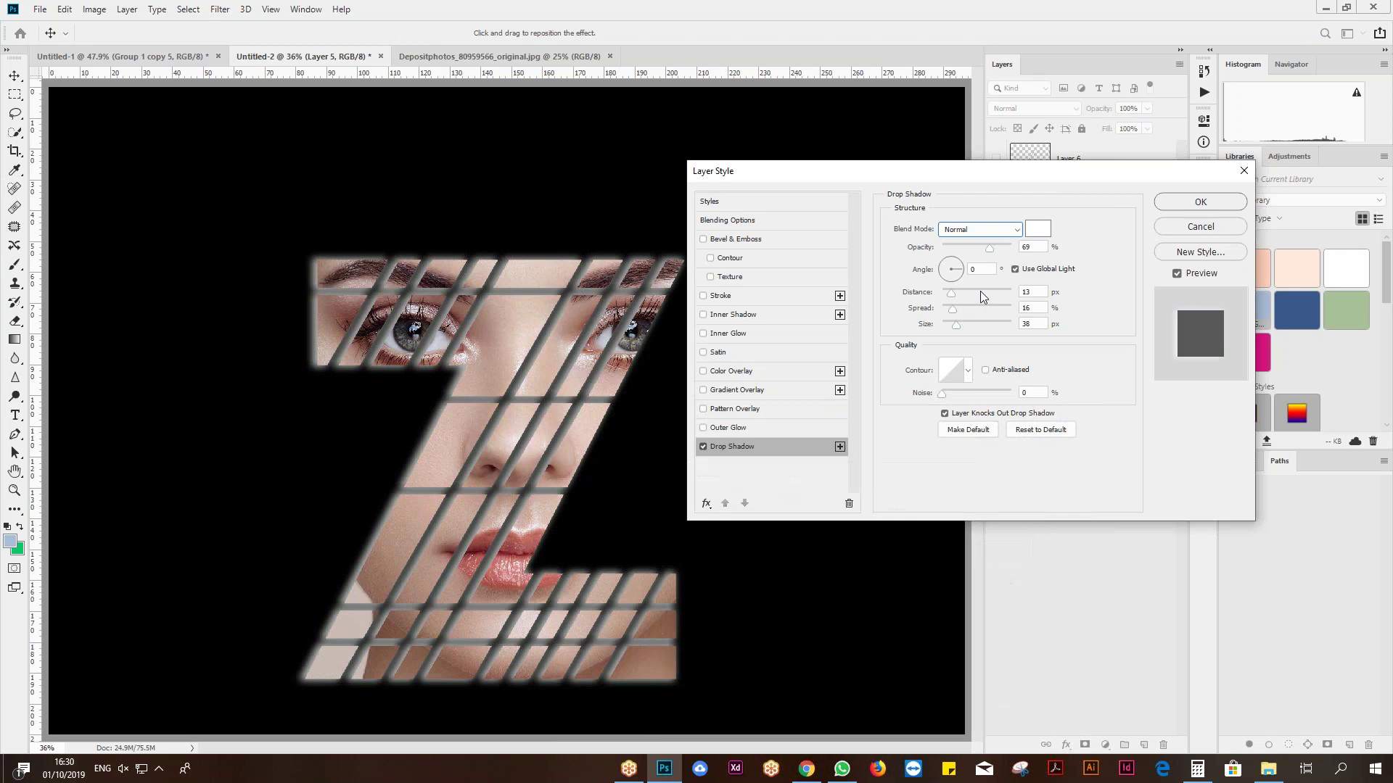
pyautogui.moveTo(988, 248); pyautogui.dragTo(969, 250)
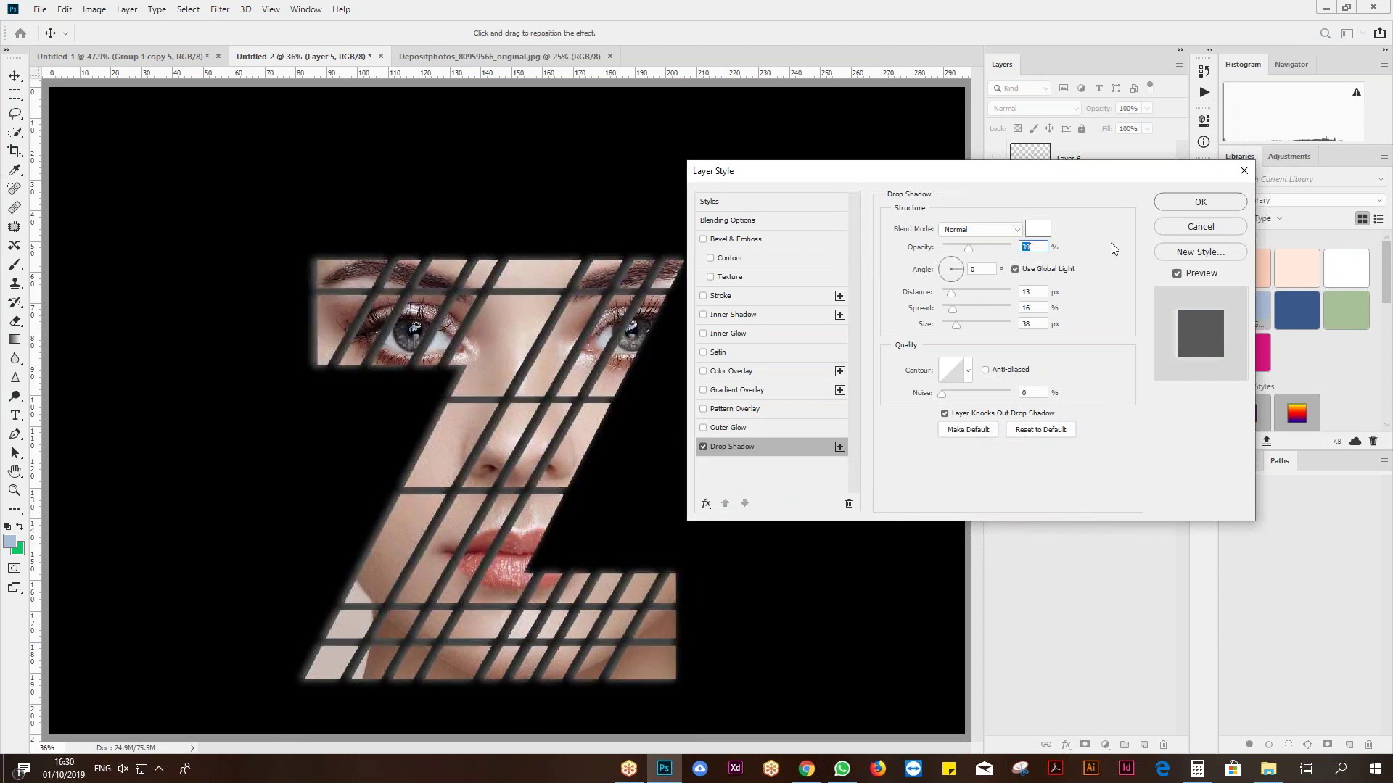
pyautogui.click(1179, 224)
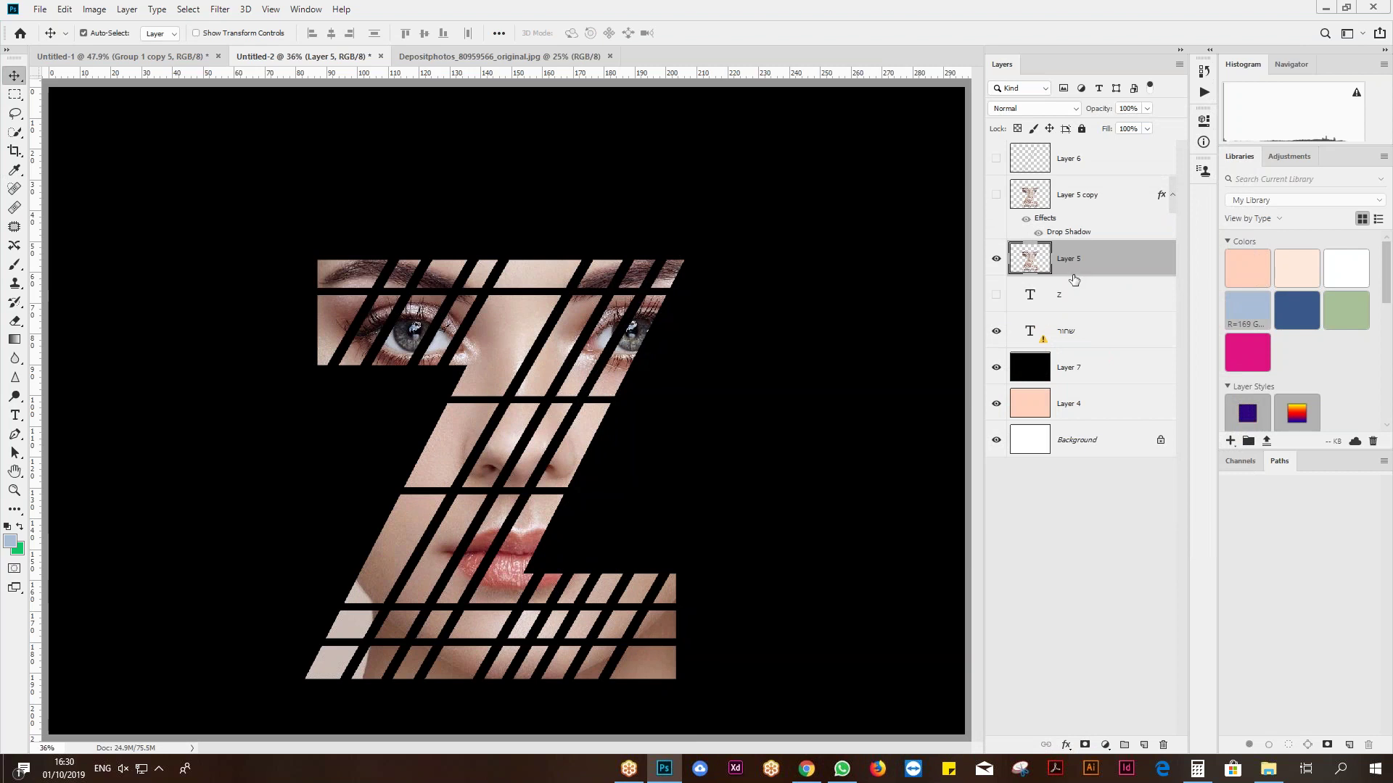
# - Try scaling a rectangular selection over the Z's top edge proportionally to about 166% with Free Transform
pyautogui.click(15, 94)
pyautogui.moveTo(204, 181); pyautogui.dragTo(796, 264)
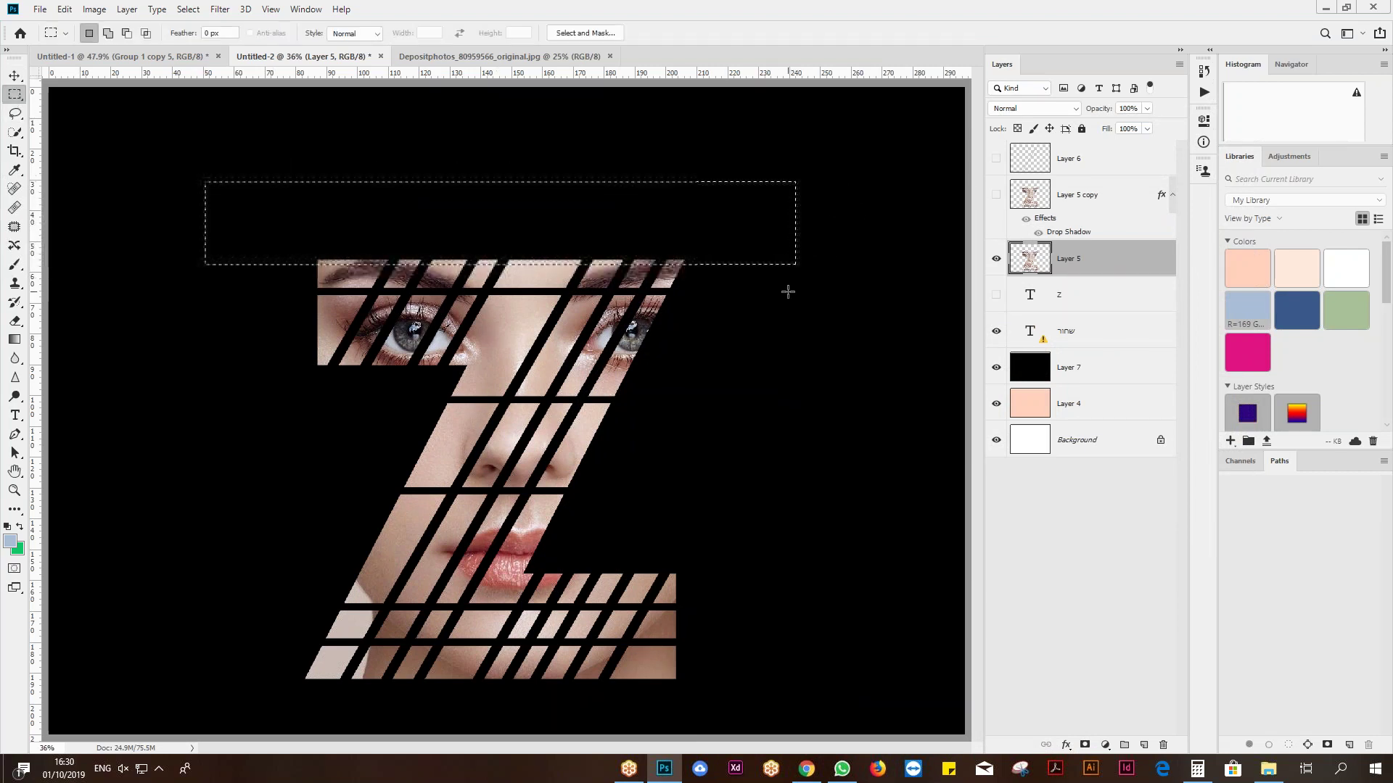
pyautogui.hotkey('ctrl', 't')
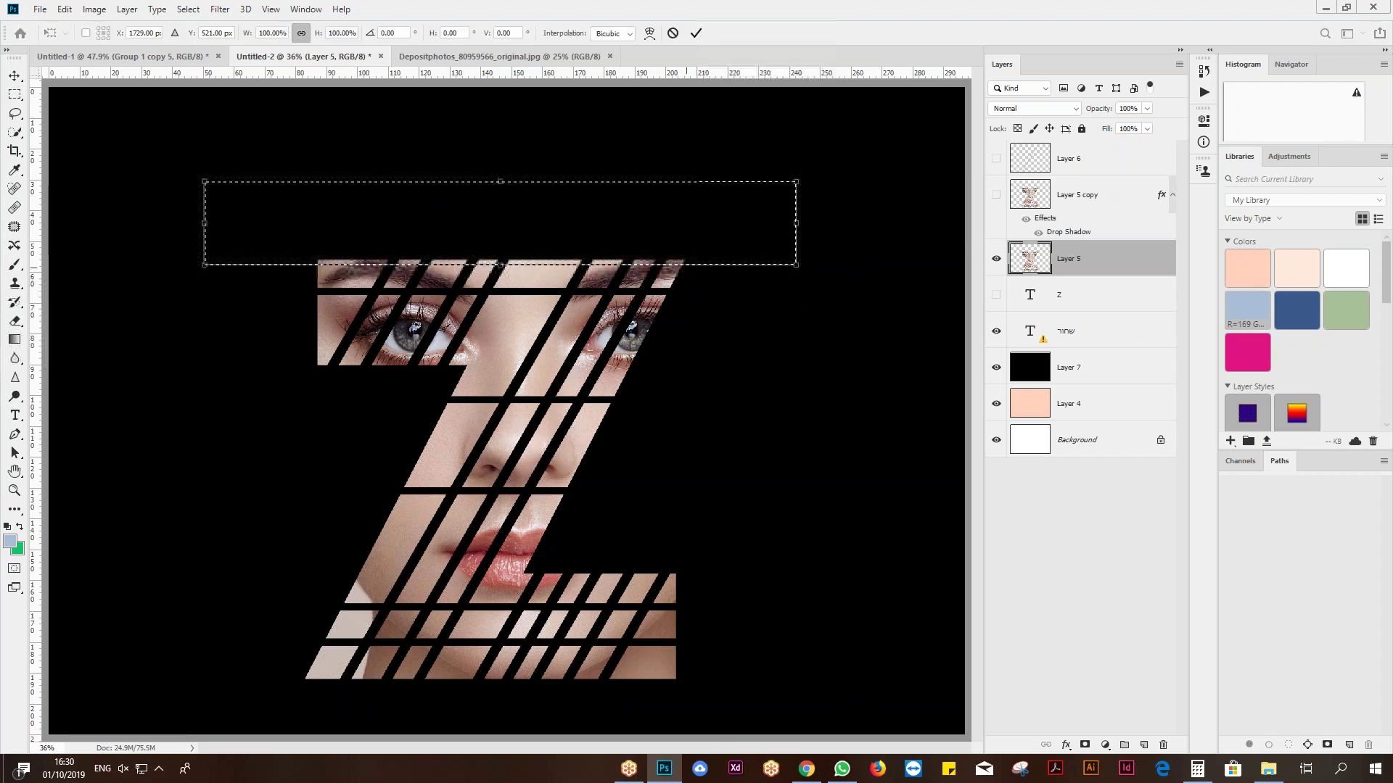
pyautogui.moveTo(497, 182); pyautogui.dragTo(491, 126)
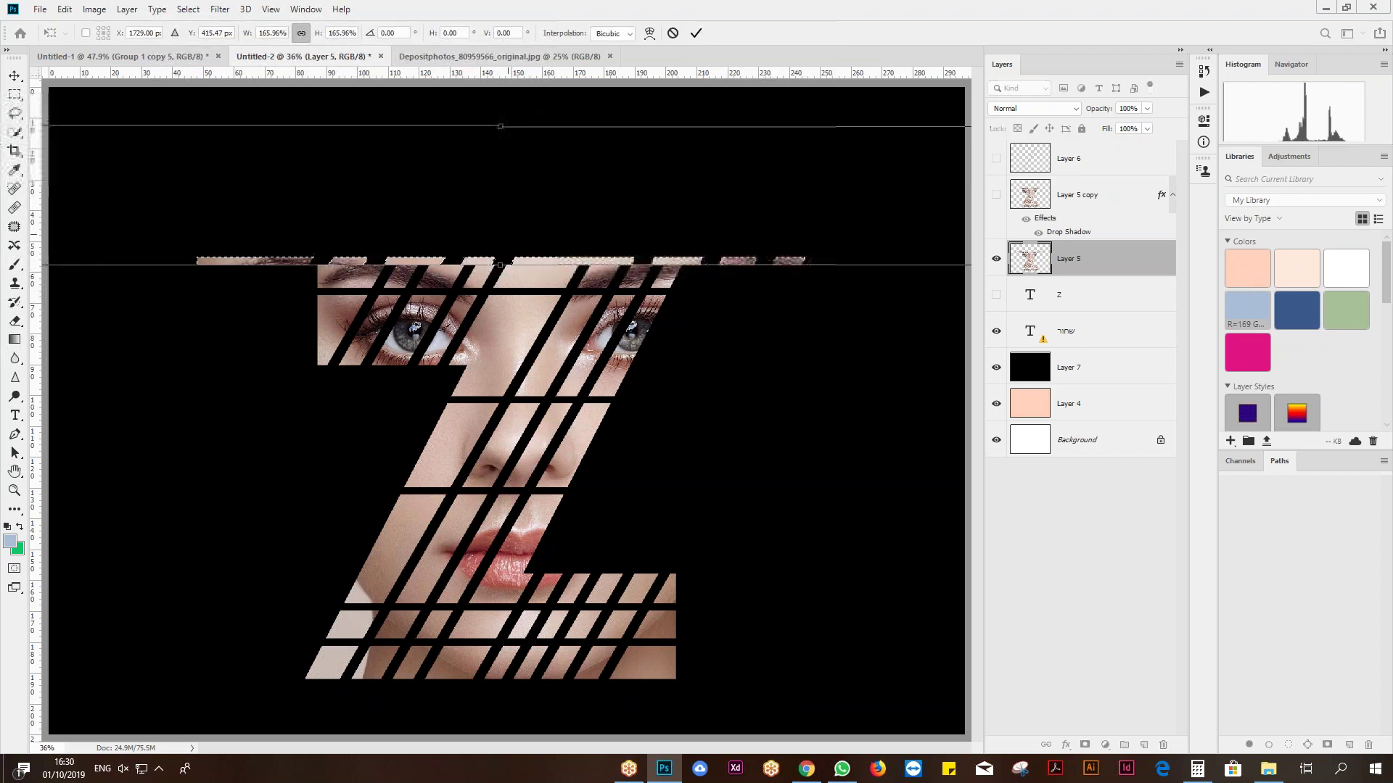
pyautogui.press('Return')
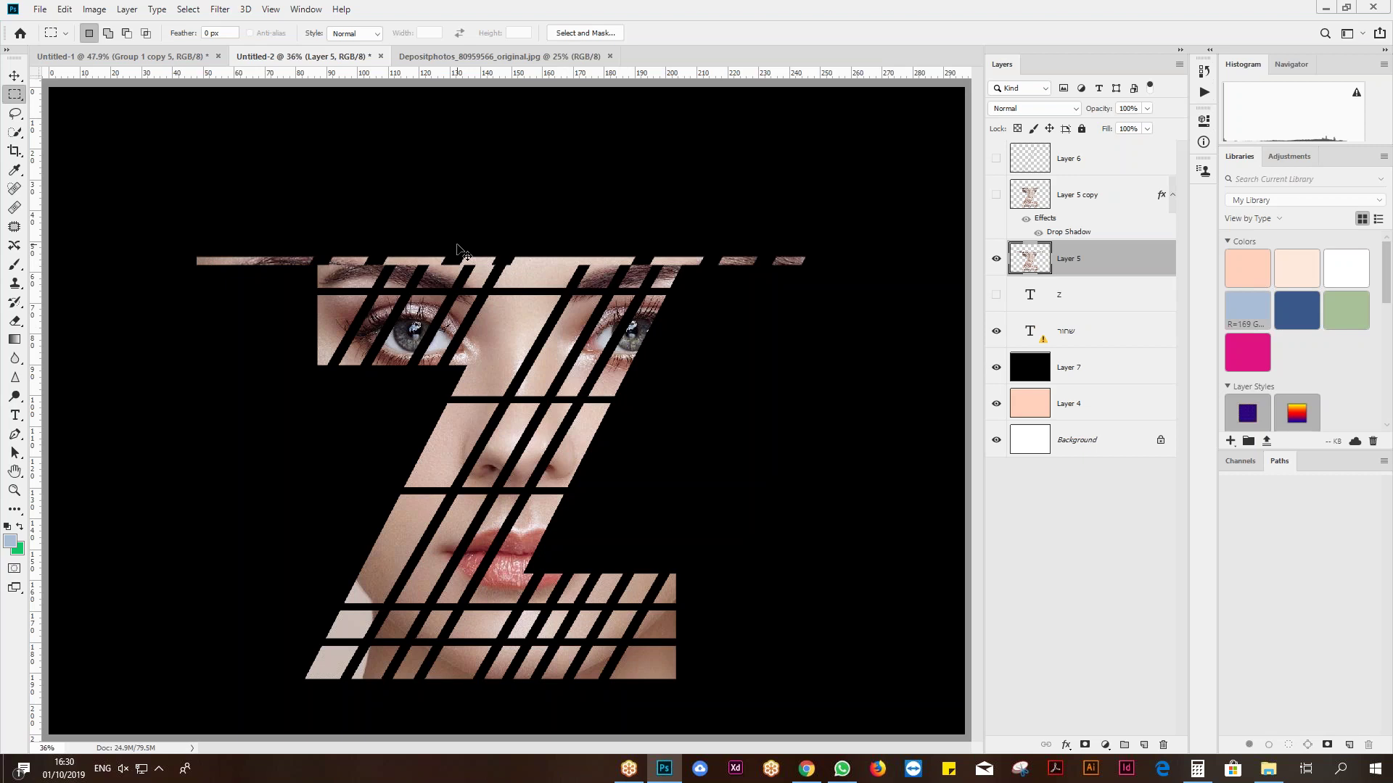
# - Fade the Z's top edge on Layer 5 by deleting a rectangular selection across it with a 35-pixel feather
pyautogui.moveTo(205, 182); pyautogui.dragTo(796, 264)
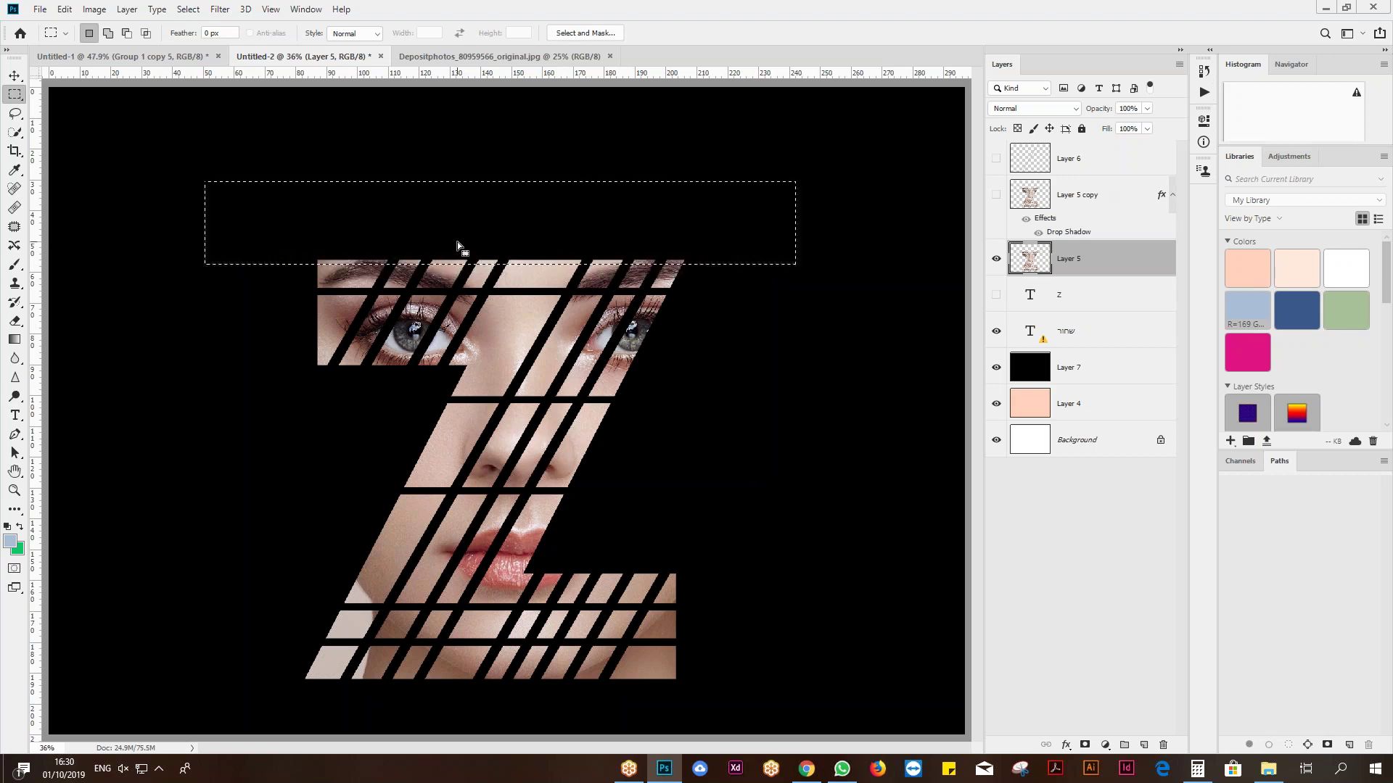
pyautogui.rightClick(457, 241)
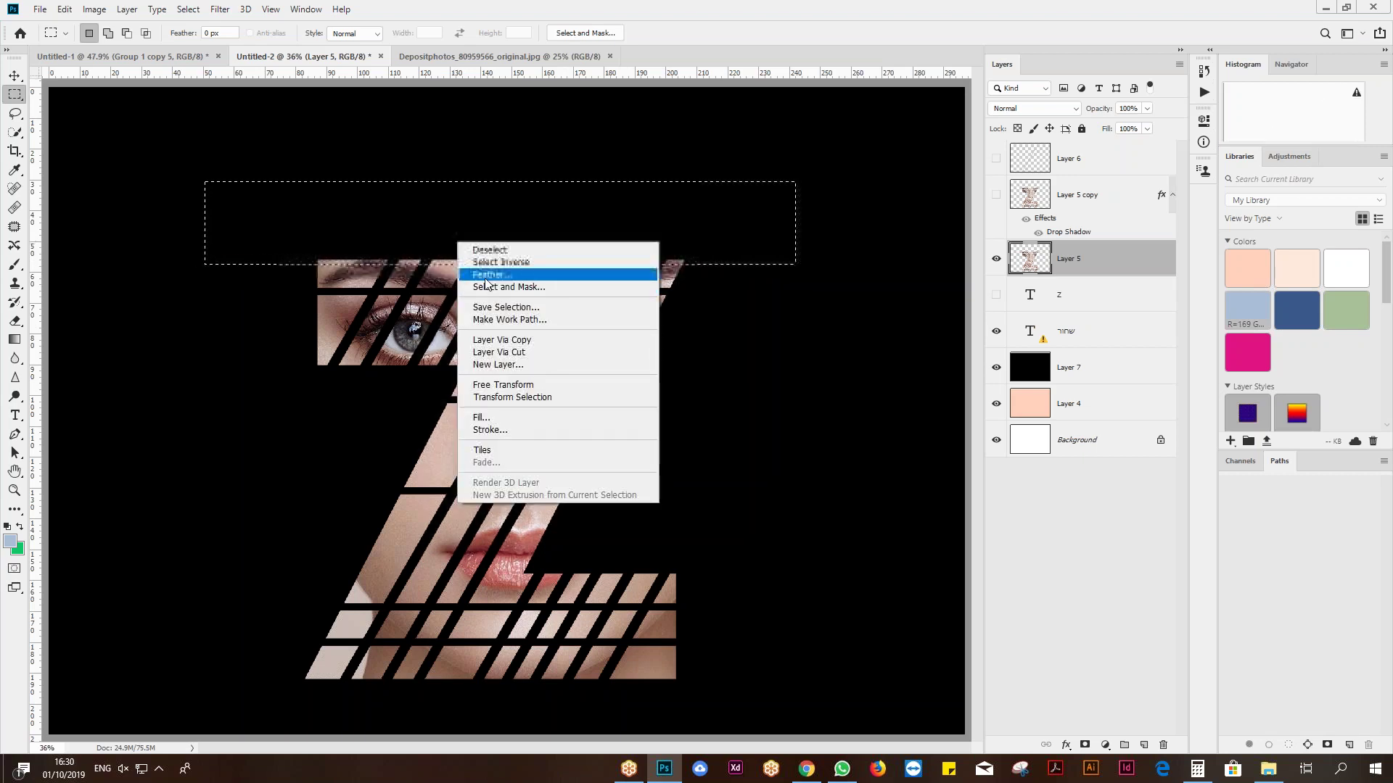
pyautogui.click(486, 276)
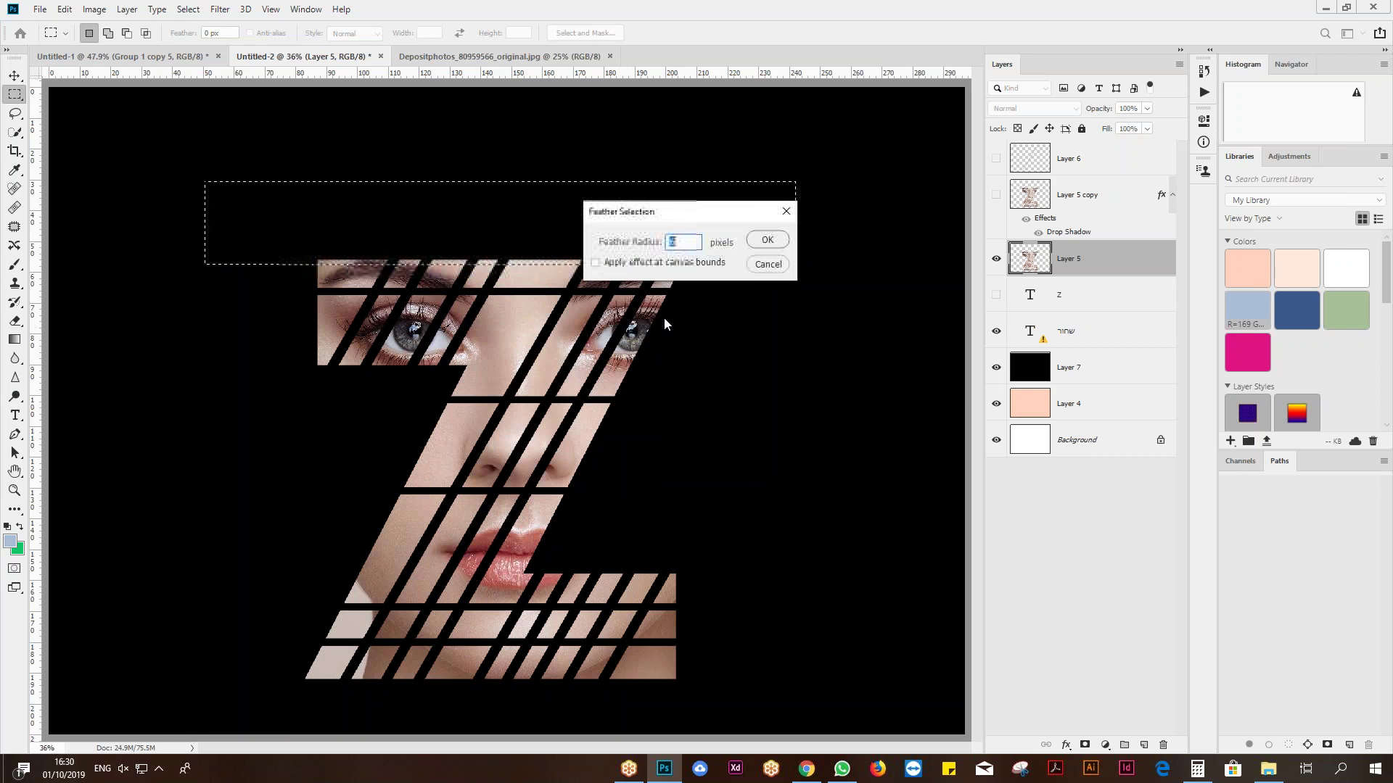
pyautogui.write('35')
pyautogui.press('Return')
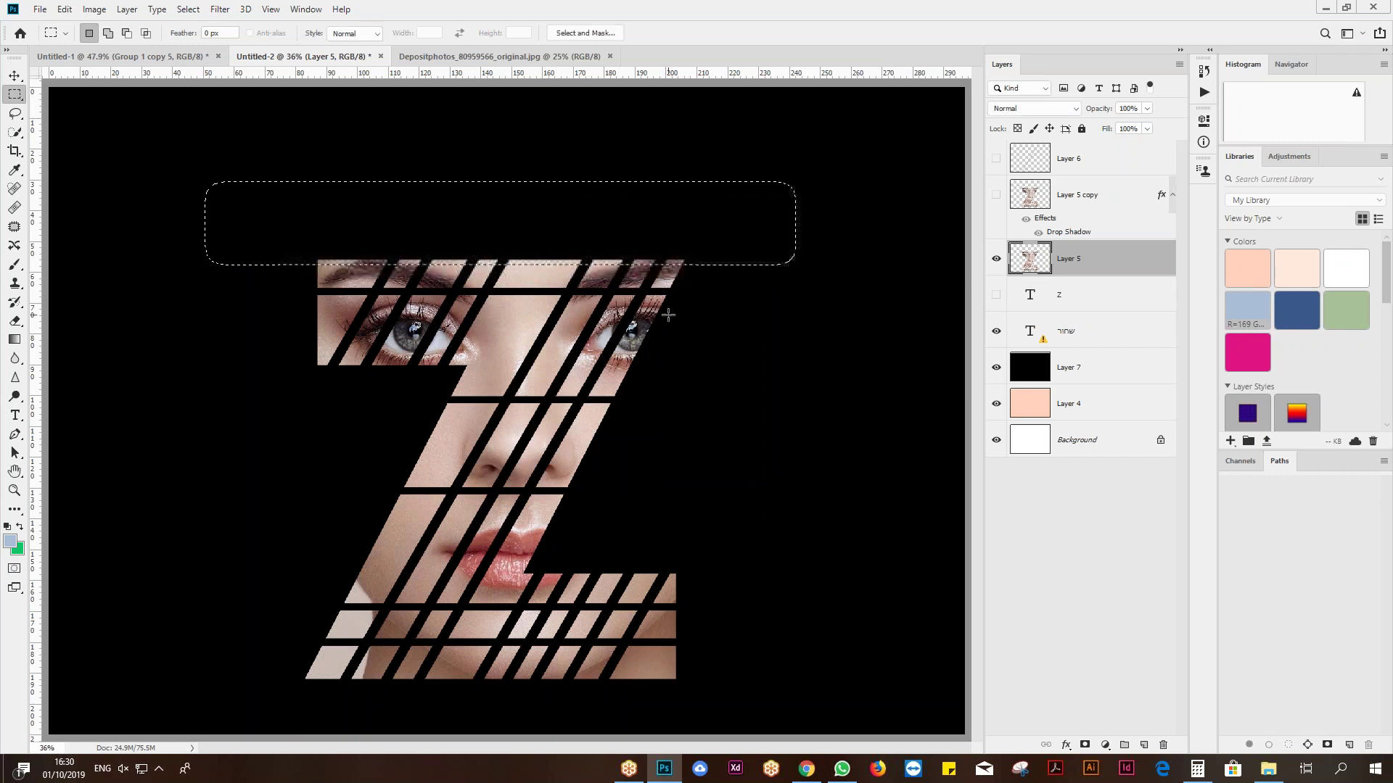
# - Fade the Z's bottom edge by moving the selection there, feathering it again, deleting its contents and deselecting
pyautogui.moveTo(655, 229); pyautogui.dragTo(639, 720)
pyautogui.rightClick(622, 701)
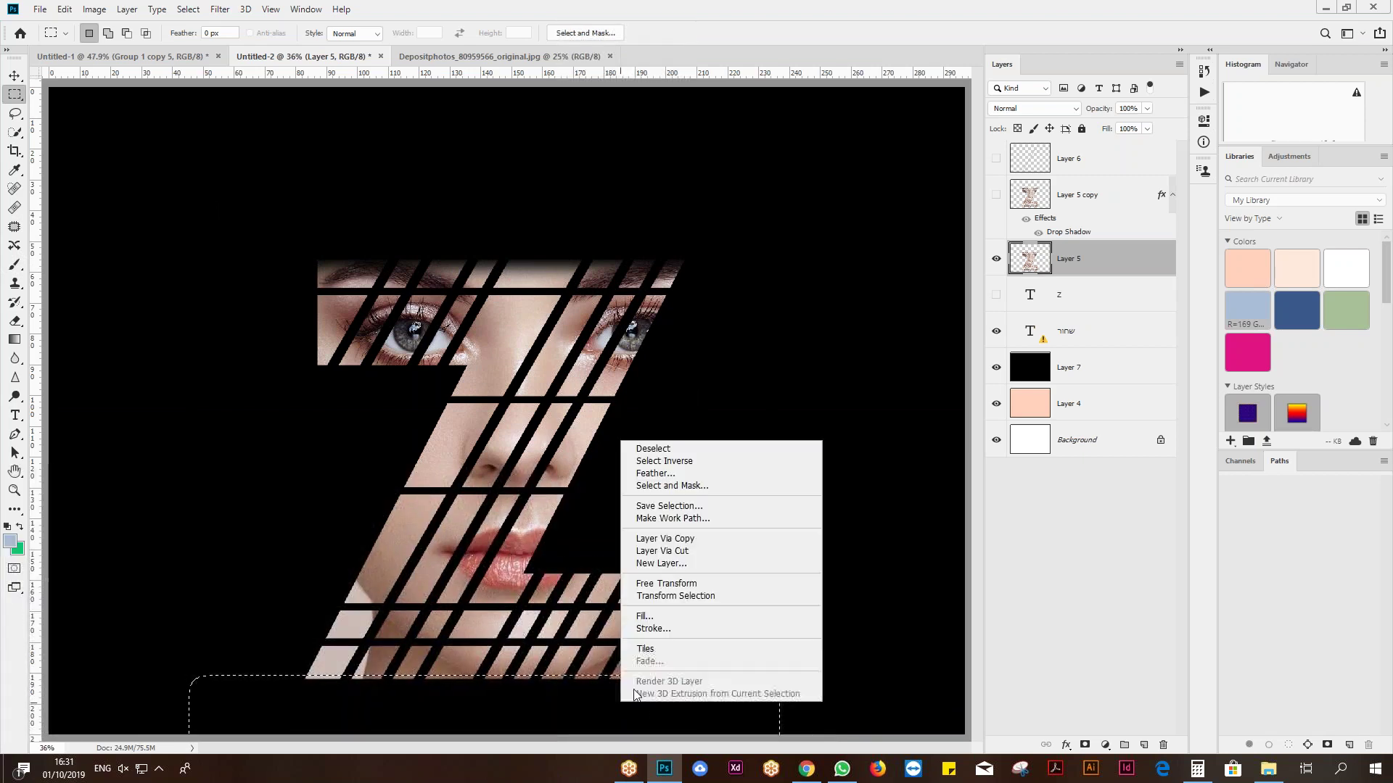
pyautogui.click(689, 475)
pyautogui.press('Return')
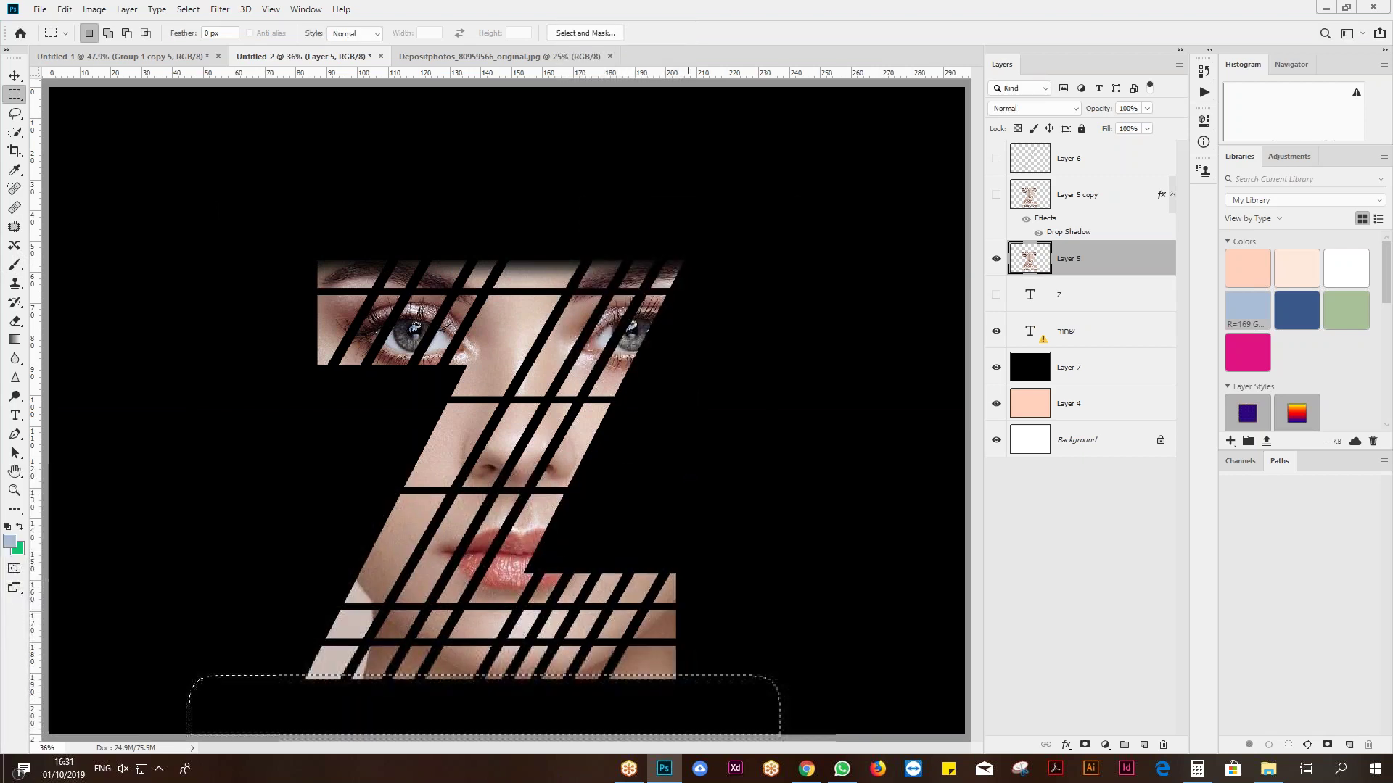
pyautogui.press('Delete')
pyautogui.press('Delete')
pyautogui.hotkey('ctrl', 'd')
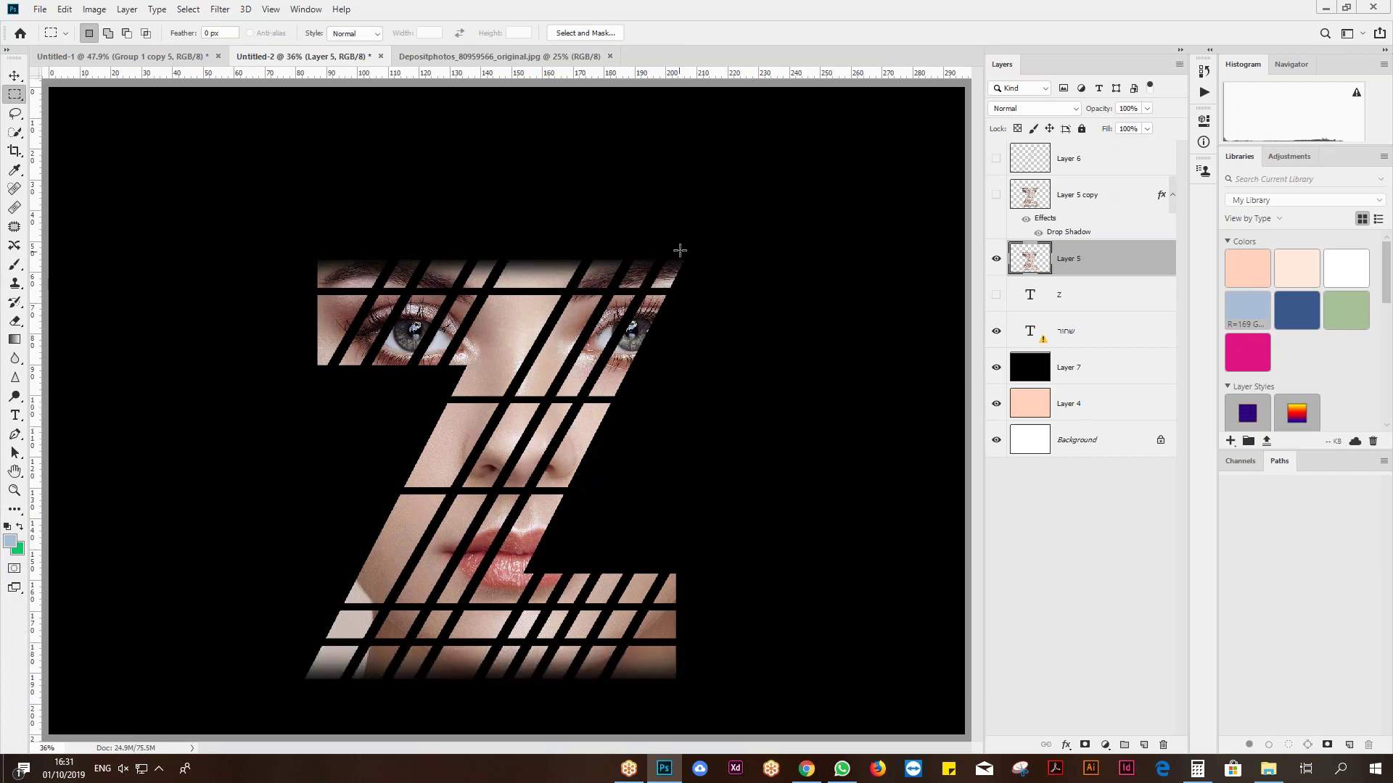
# - Make a thin rectangular selection and rotate, lengthen and move it along the right edge of the Z's diagonal
pyautogui.moveTo(487, 388); pyautogui.dragTo(812, 402)
pyautogui.click(190, 11)
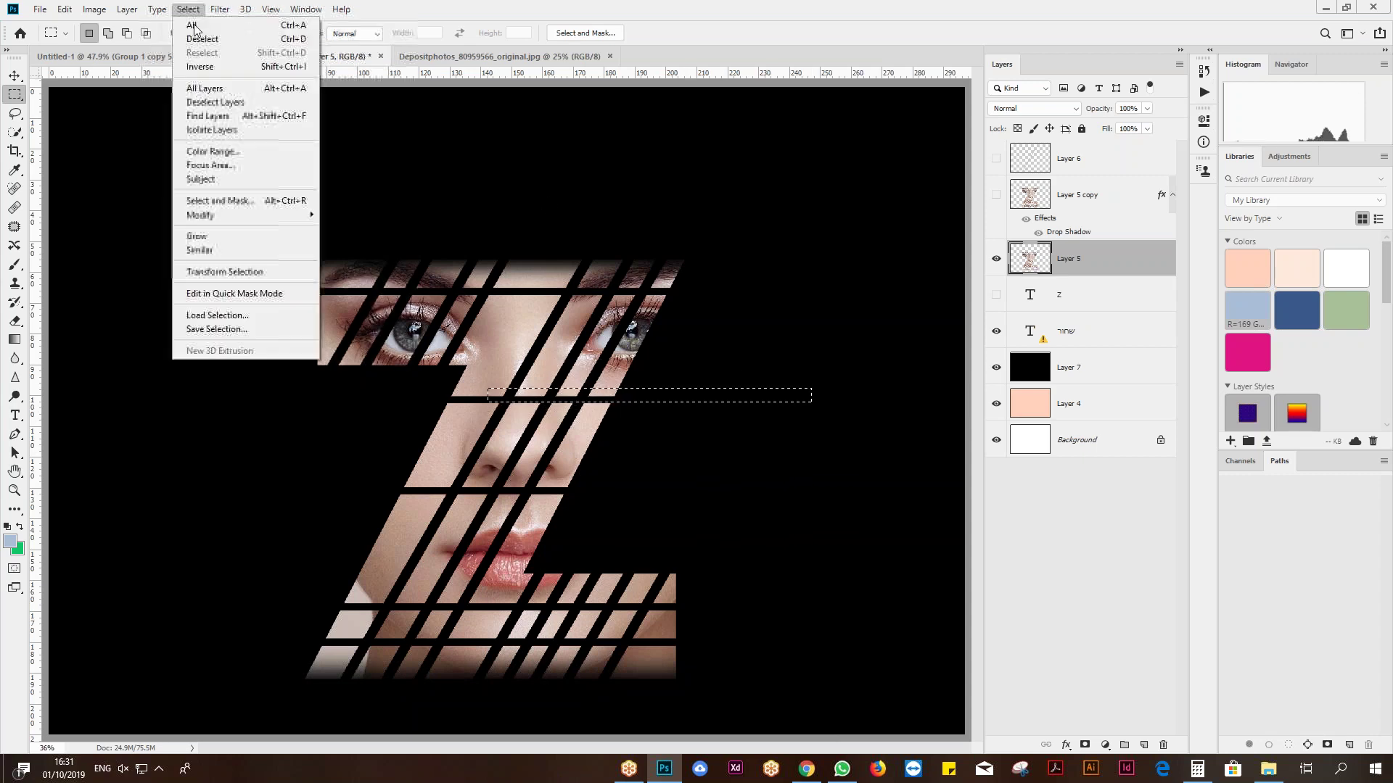
pyautogui.click(203, 273)
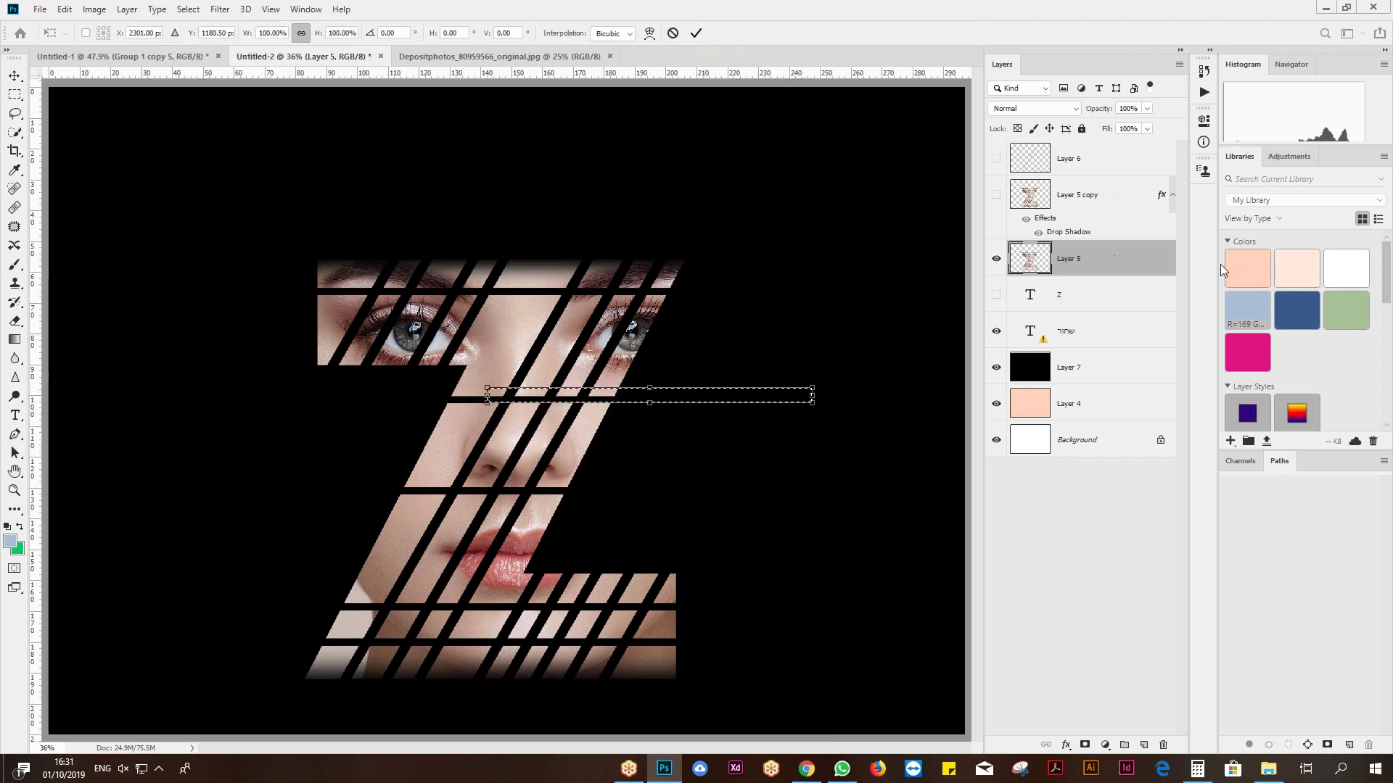
pyautogui.moveTo(854, 389); pyautogui.dragTo(721, 252)
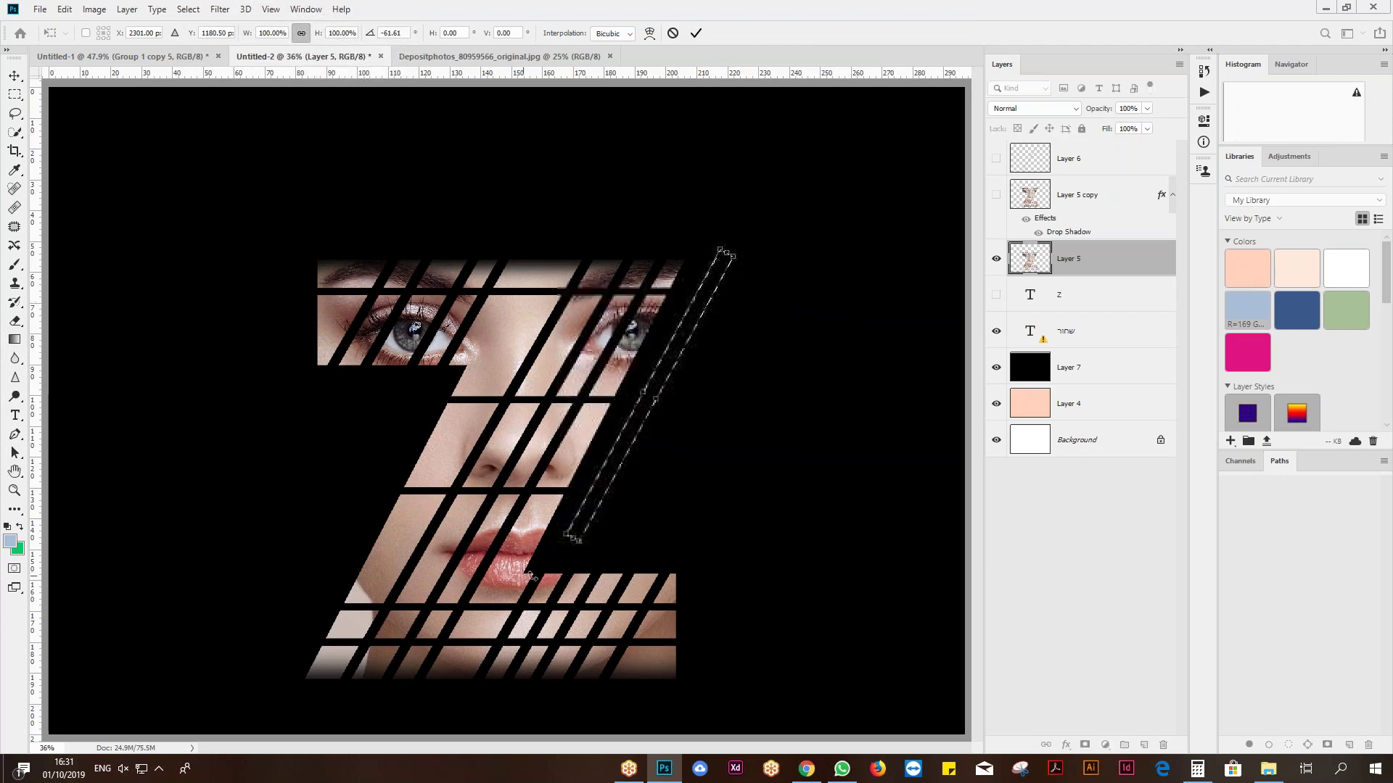
pyautogui.moveTo(571, 541); pyautogui.dragTo(523, 622)
pyautogui.moveTo(613, 482); pyautogui.dragTo(619, 433)
pyautogui.press('Return')
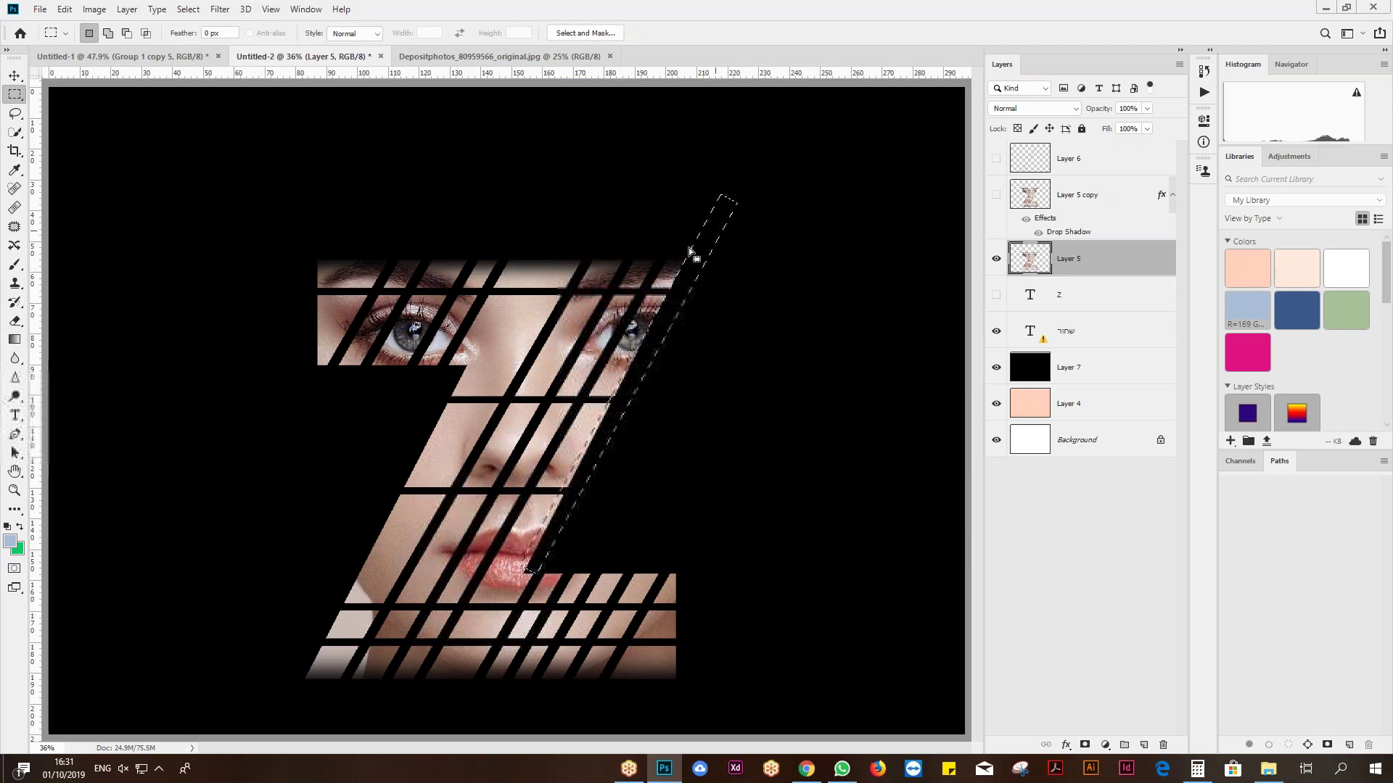
# - Fine-tune the strip selection's angle and position to follow the right edge of the Z's diagonal
pyautogui.click(188, 9)
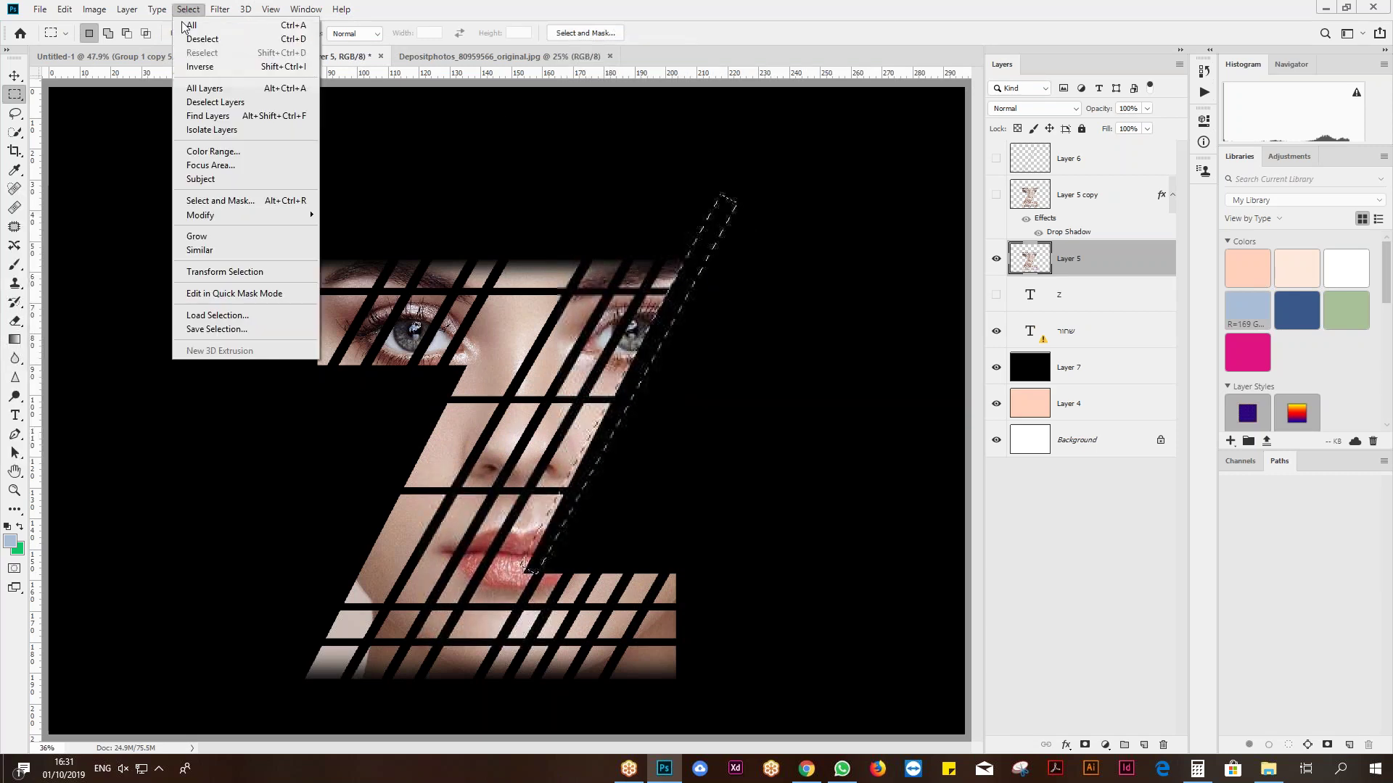
pyautogui.click(190, 271)
pyautogui.moveTo(747, 171); pyautogui.dragTo(740, 166)
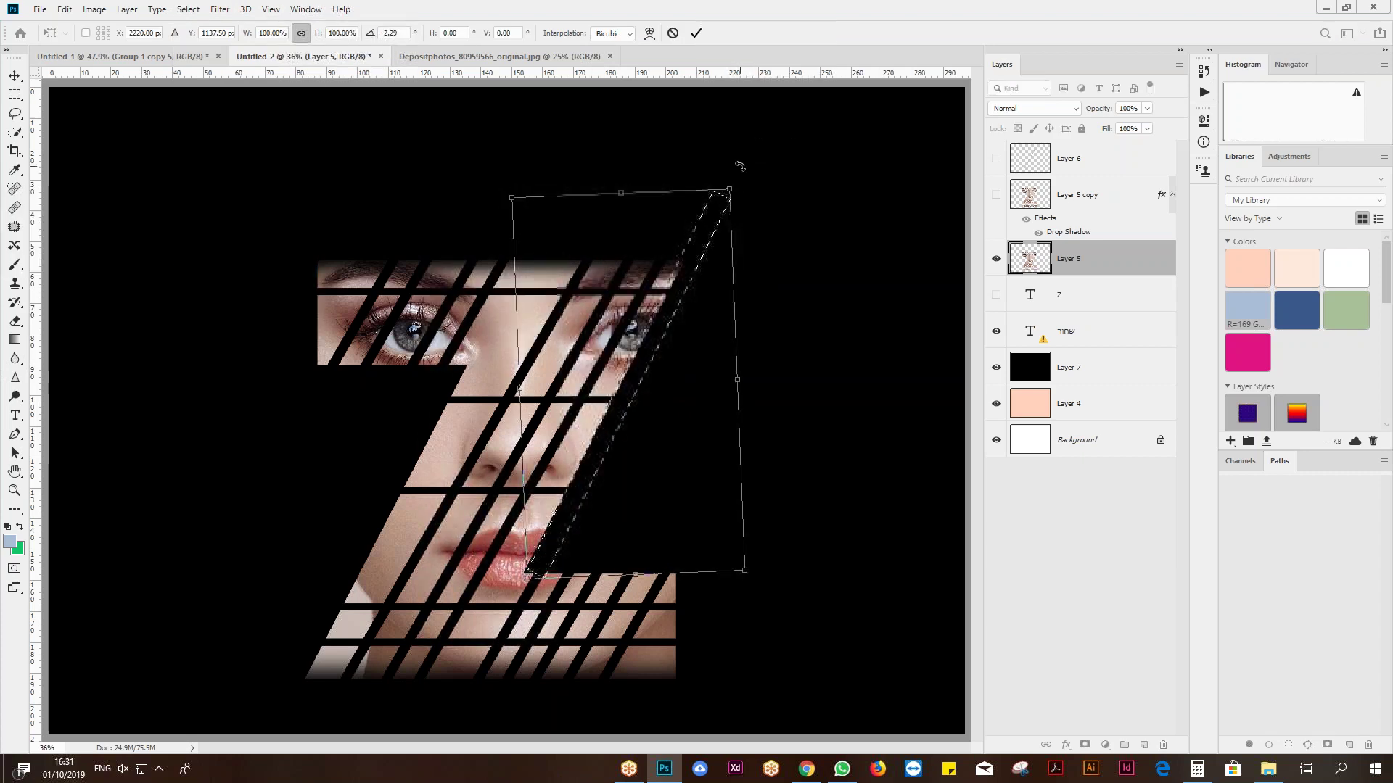
pyautogui.moveTo(642, 363); pyautogui.dragTo(637, 360)
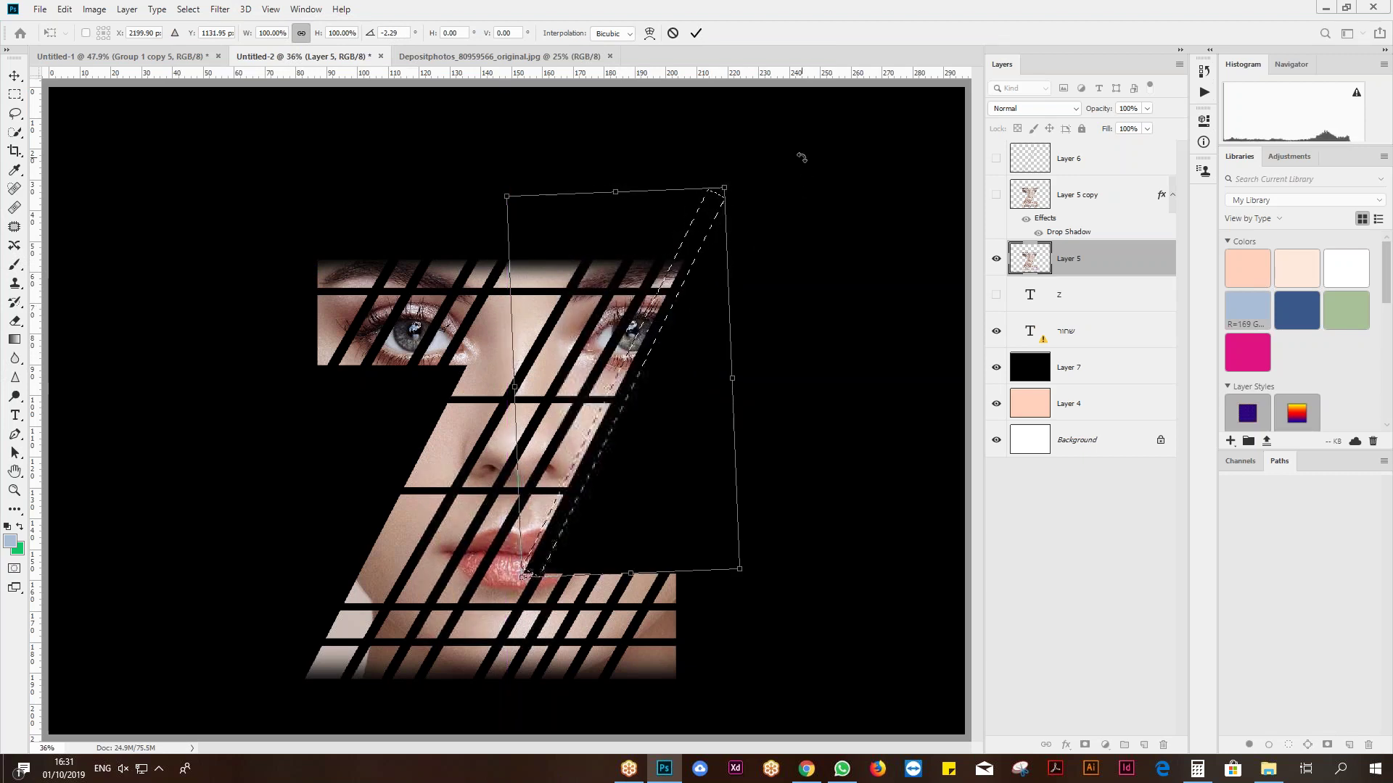
pyautogui.moveTo(730, 187); pyautogui.dragTo(736, 192)
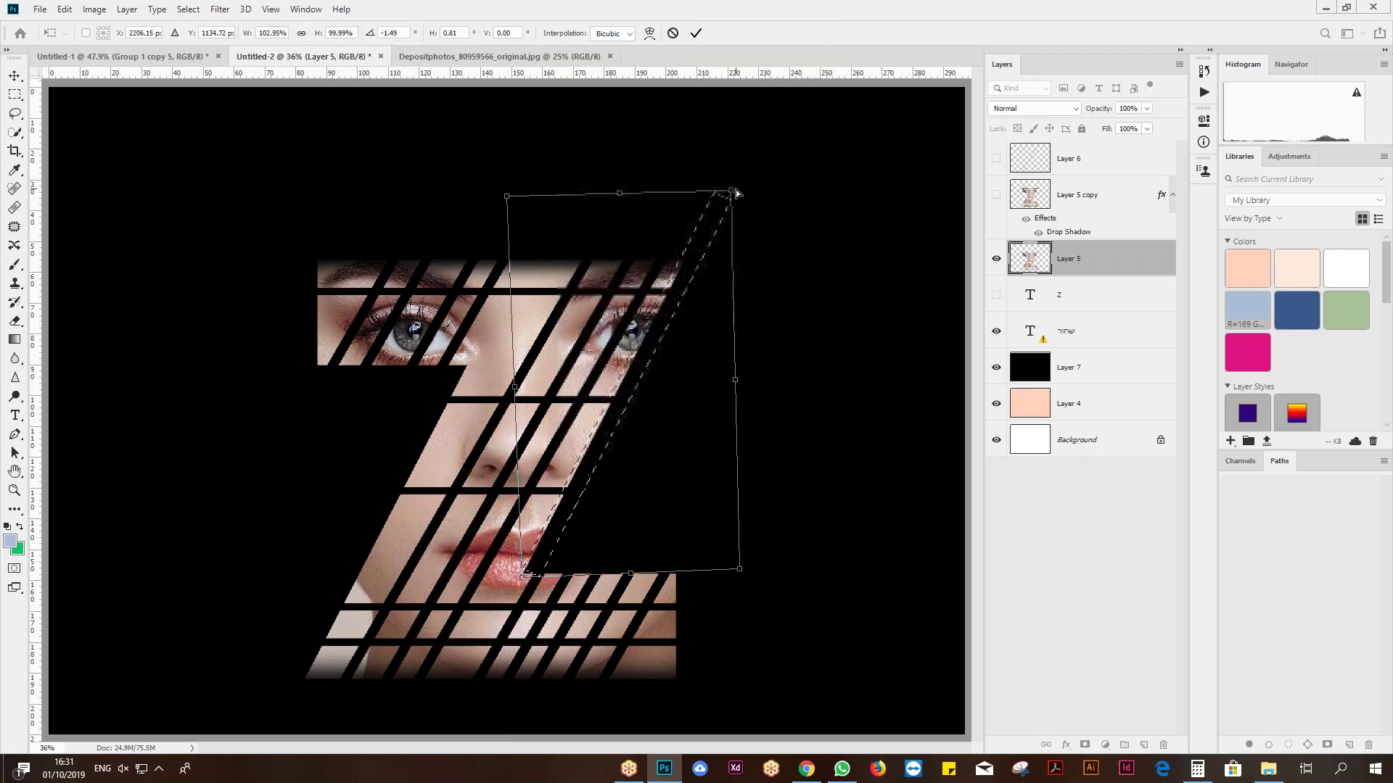
pyautogui.press('Return')
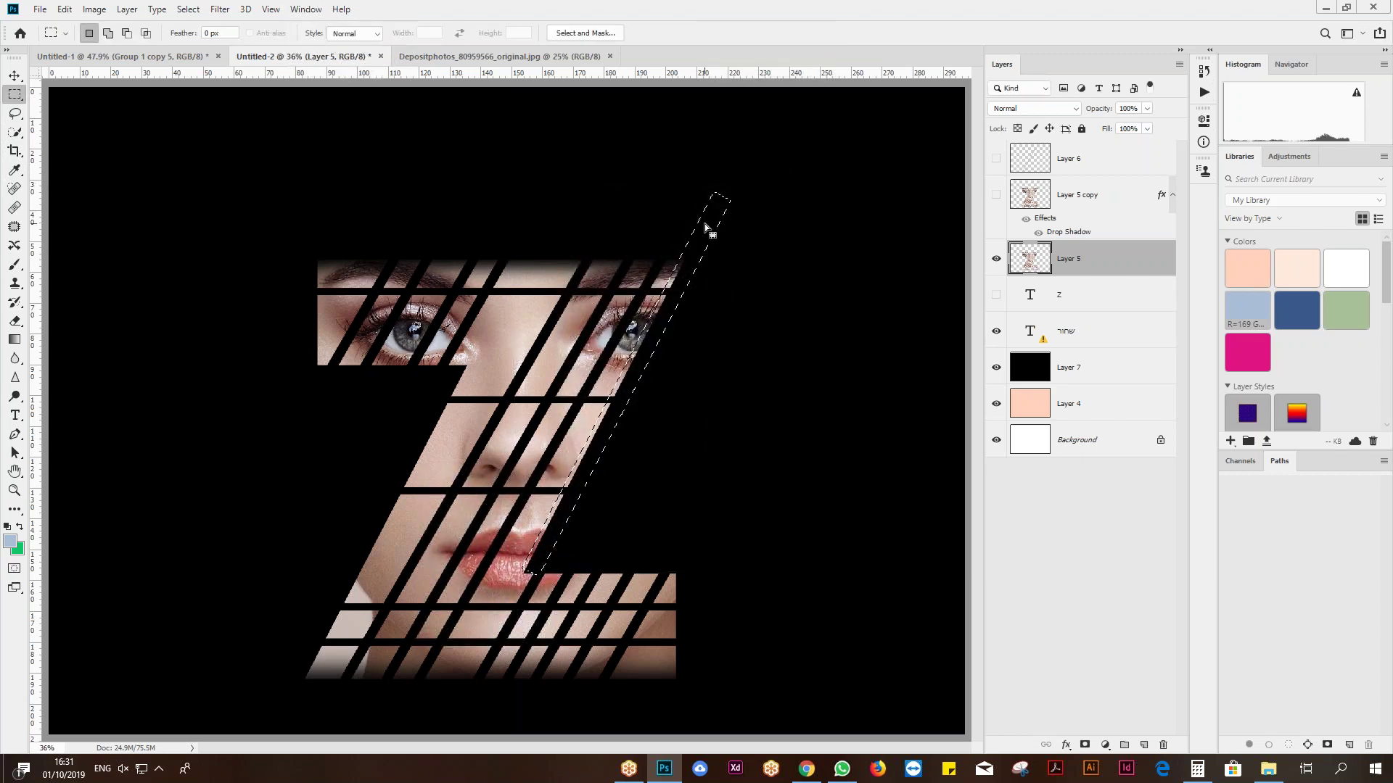
# - Feather the diagonal strip selection, delete the portrait pixels inside it and deselect
pyautogui.rightClick(704, 227)
pyautogui.click(765, 267)
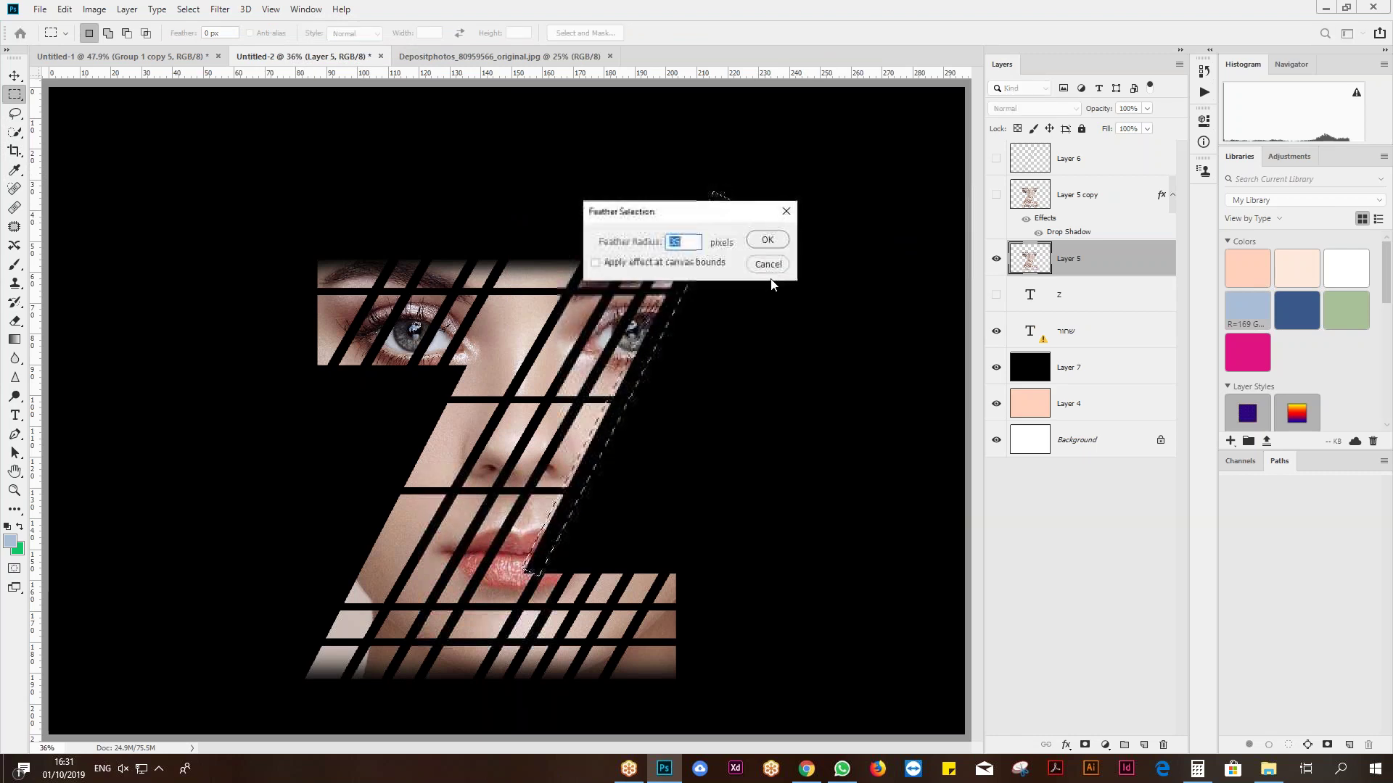
pyautogui.press('Return')
pyautogui.press('Delete')
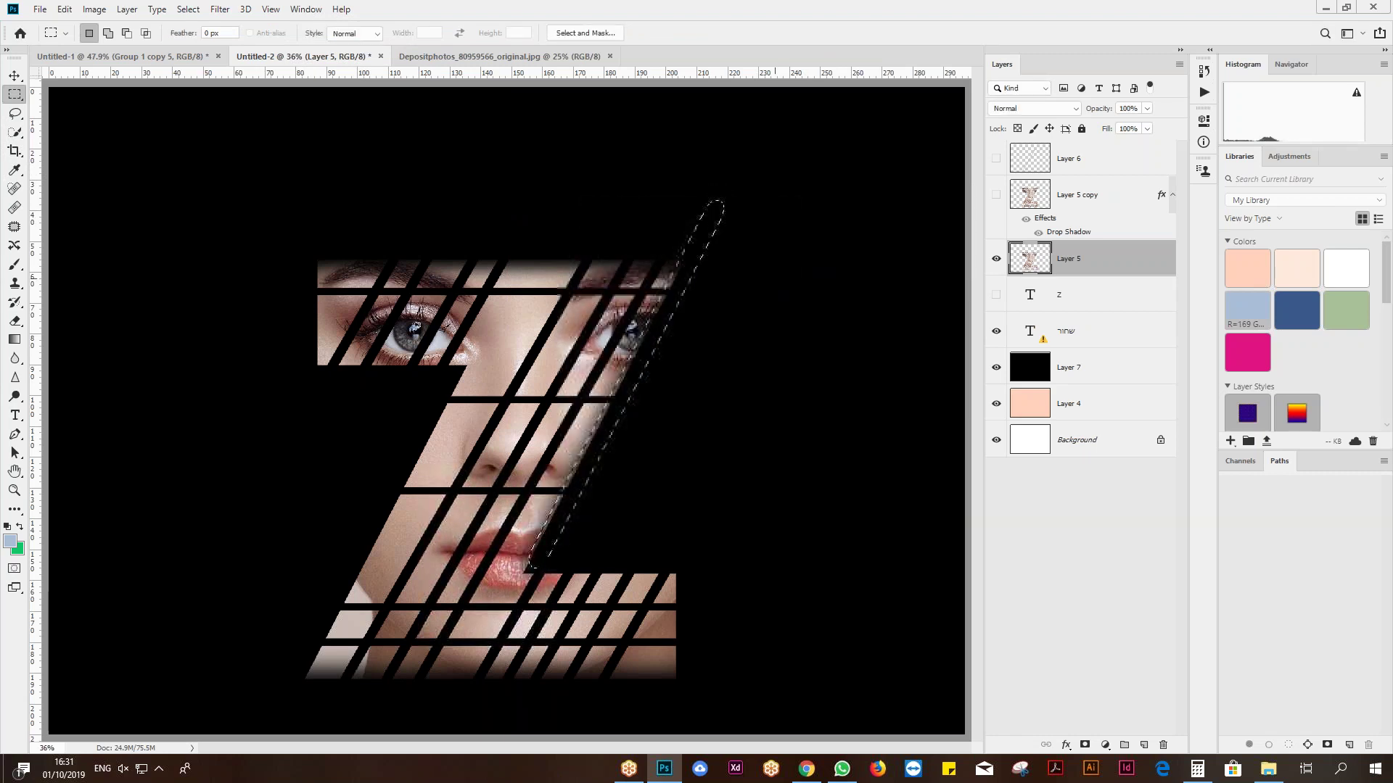
pyautogui.hotkey('ctrl', 'd')
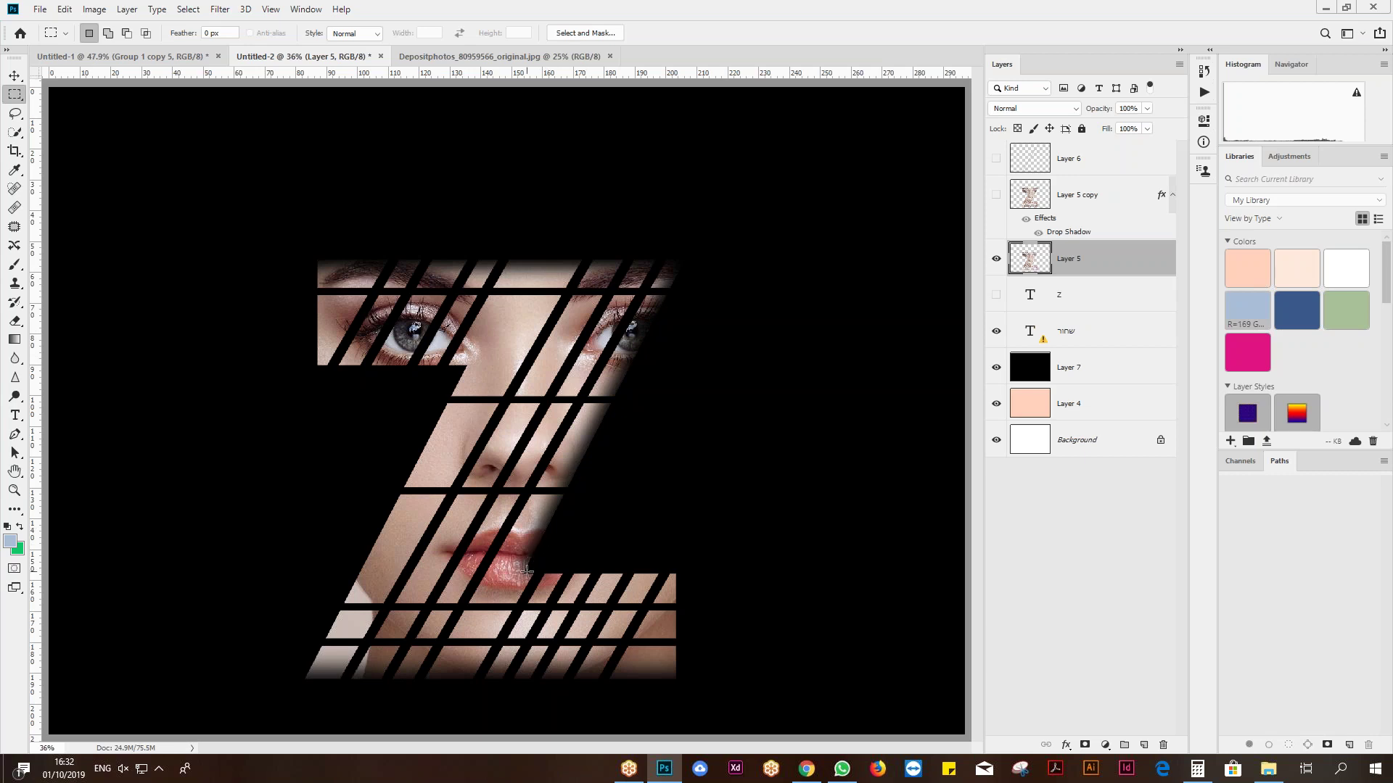
# - Soften the upper edge of the Z's bottom bar using a thin, feathered rectangular selection
pyautogui.moveTo(522, 569); pyautogui.dragTo(717, 576)
pyautogui.rightClick(695, 558)
pyautogui.click(791, 328)
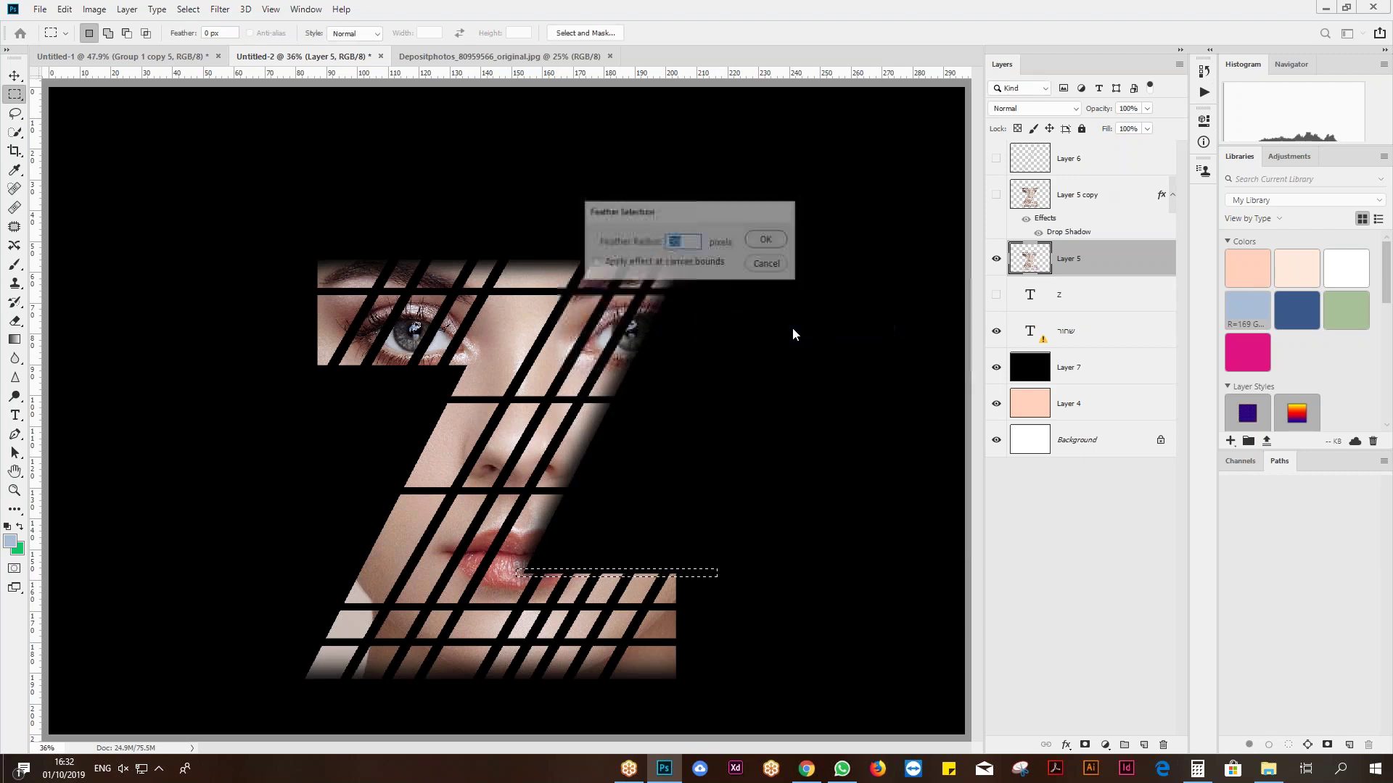
pyautogui.press('Return')
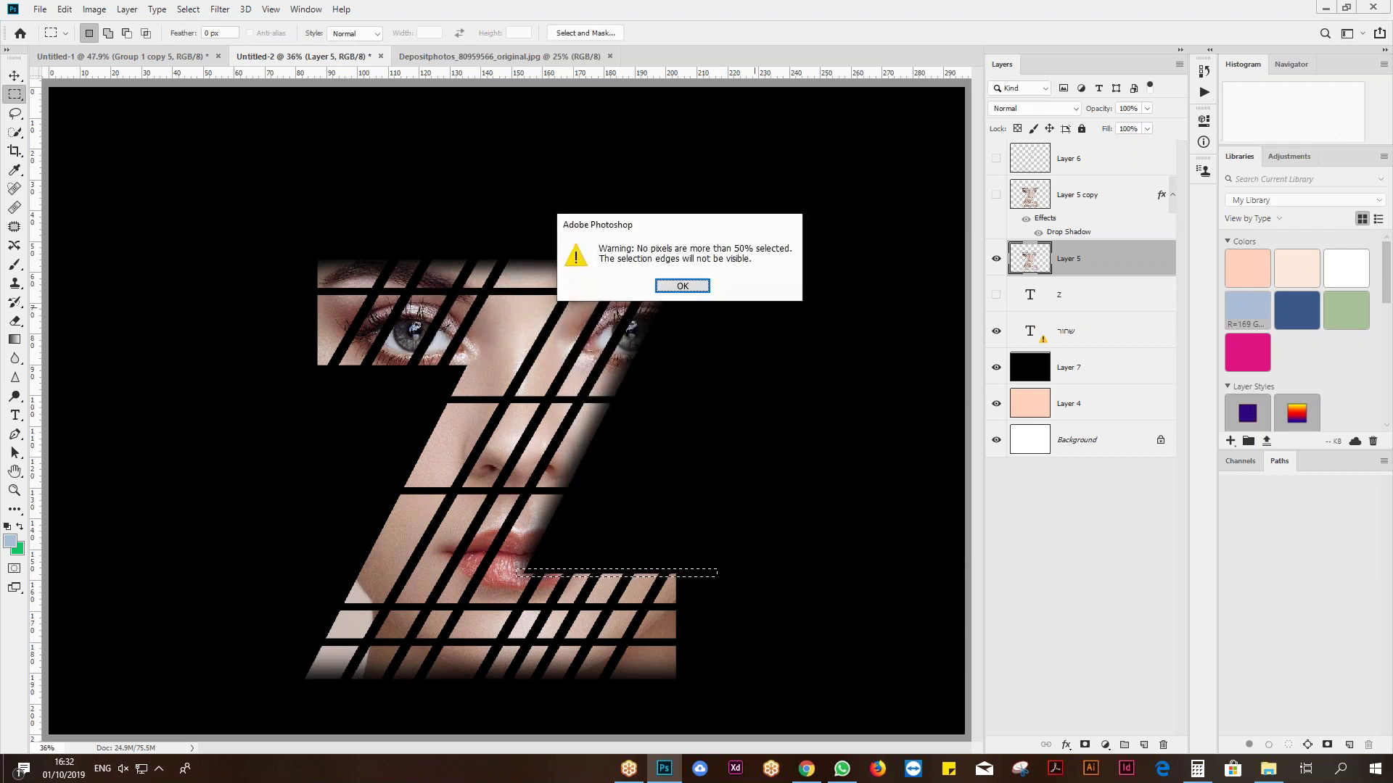
pyautogui.press('Return')
pyautogui.moveTo(524, 568); pyautogui.dragTo(706, 577)
pyautogui.rightClick(707, 576)
pyautogui.click(793, 340)
pyautogui.press('Return')
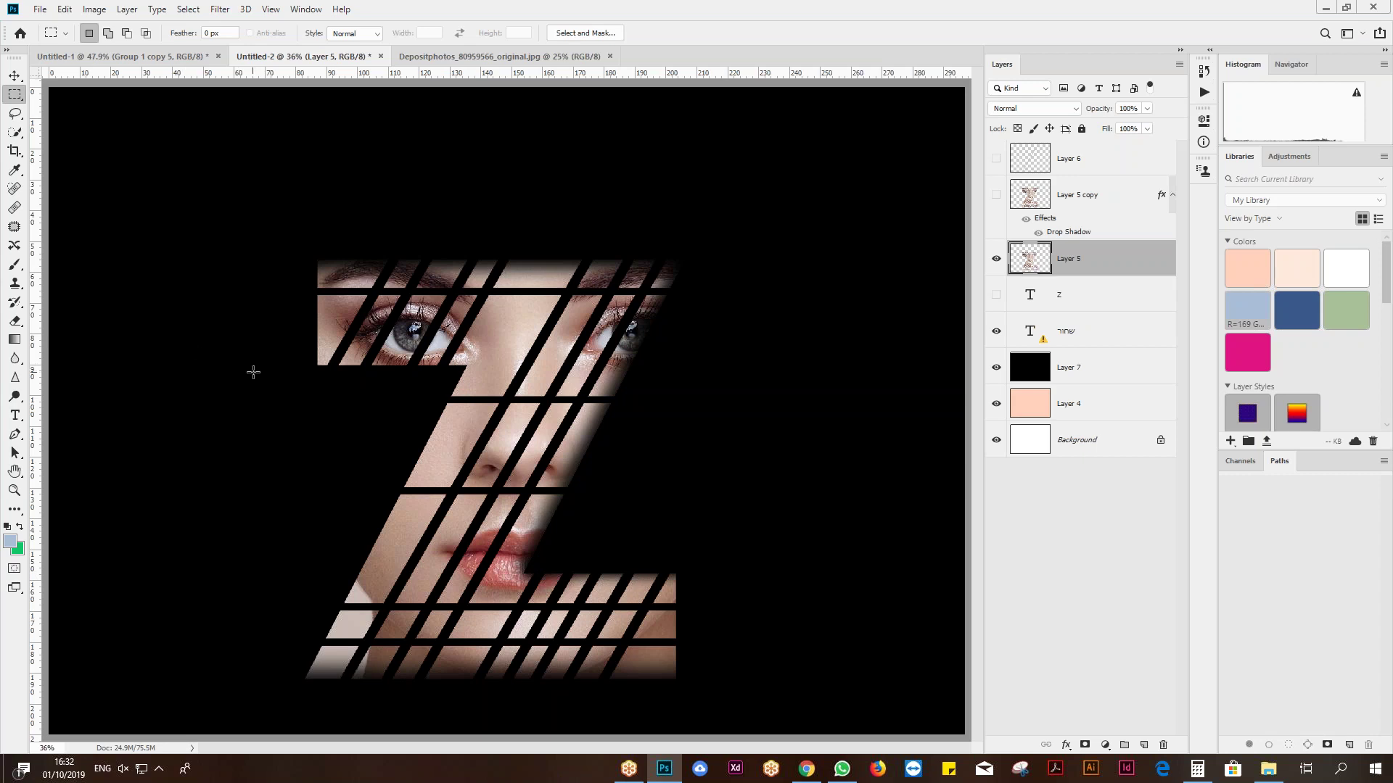
# - Try deleting a rectangular selection along the underside of the Z's upper-left arm
pyautogui.moveTo(282, 352); pyautogui.dragTo(435, 384)
pyautogui.press('Delete')
pyautogui.hotkey('ctrl', 'd')
# - Lasso the underside of the Z's upper arm and the diagonal's left edge, feather the selection, delete its contents and deselect
pyautogui.click(14, 113)
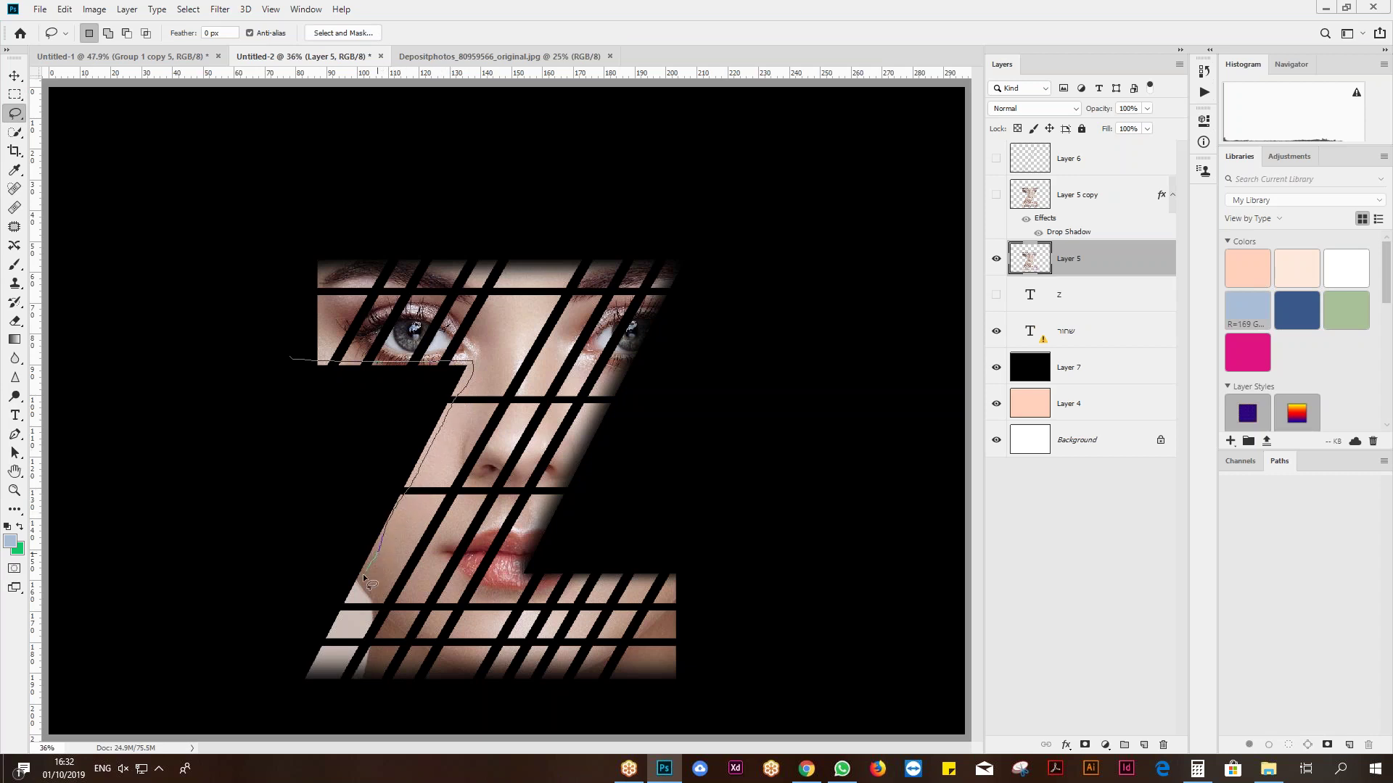
pyautogui.moveTo(317, 625)
pyautogui.mouseDown()
pyautogui.moveTo(438, 395)
pyautogui.moveTo(316, 383)
pyautogui.moveTo(287, 354)
pyautogui.mouseUp()
pyautogui.rightClick(287, 354)
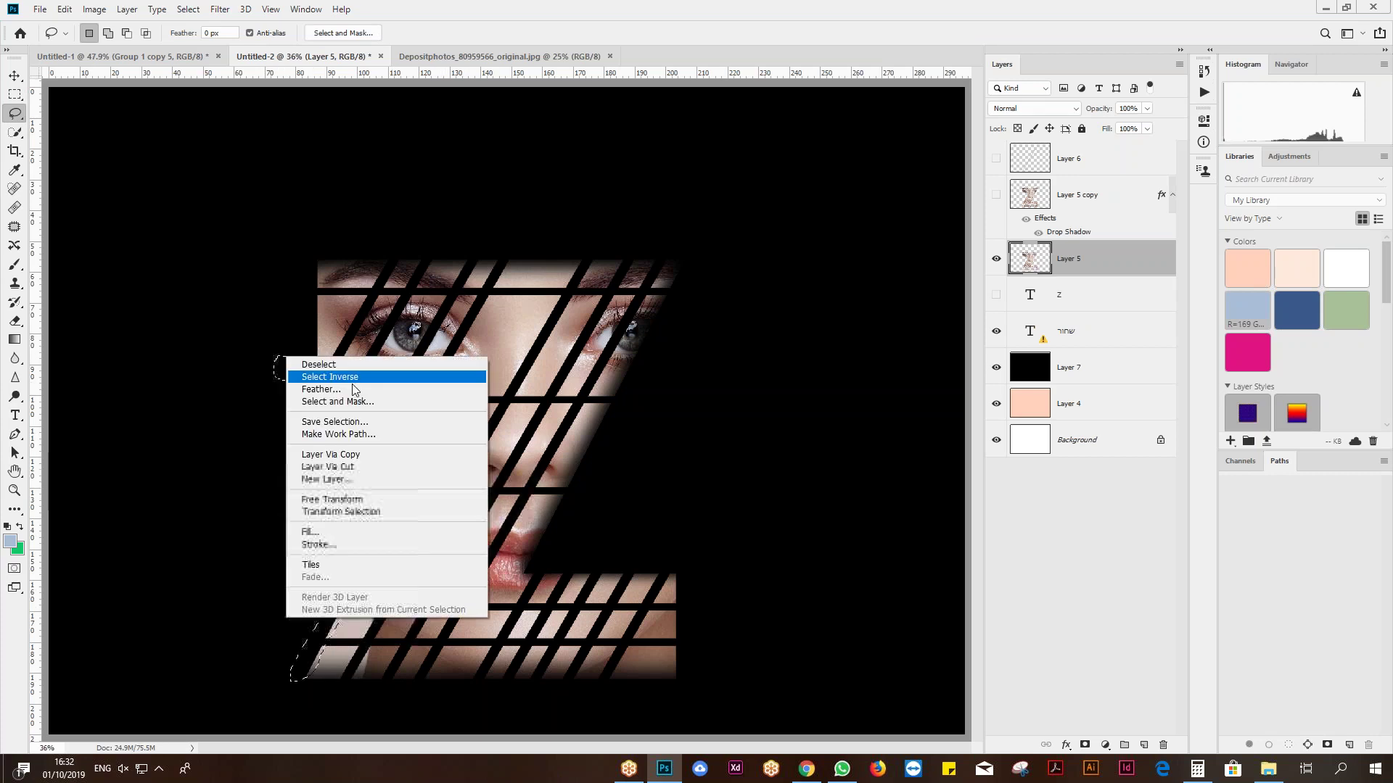
pyautogui.click(364, 392)
pyautogui.click(765, 238)
pyautogui.press('Delete')
pyautogui.hotkey('ctrl', 'd')
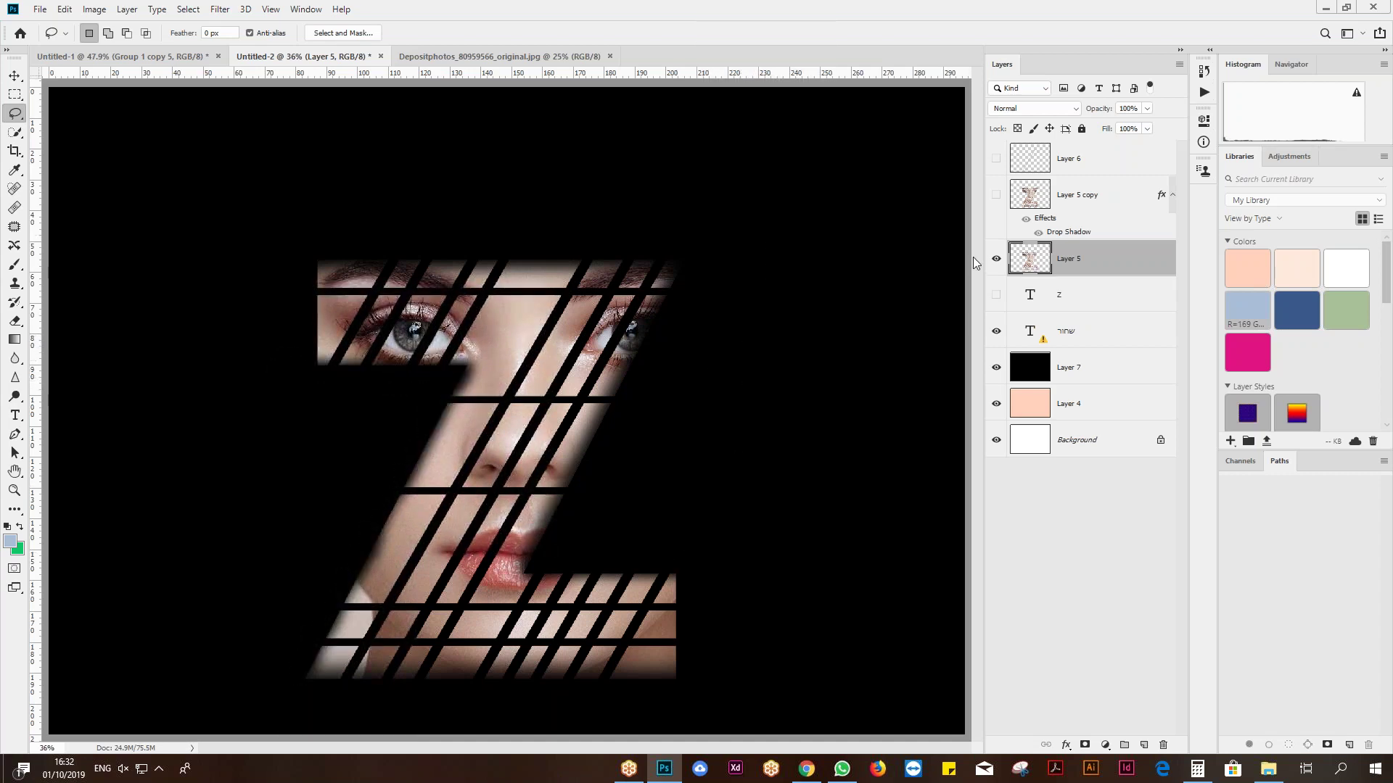
# - Hide the black Layer 7, show Layer 5 copy, and move Layer 5 above it
pyautogui.click(996, 368)
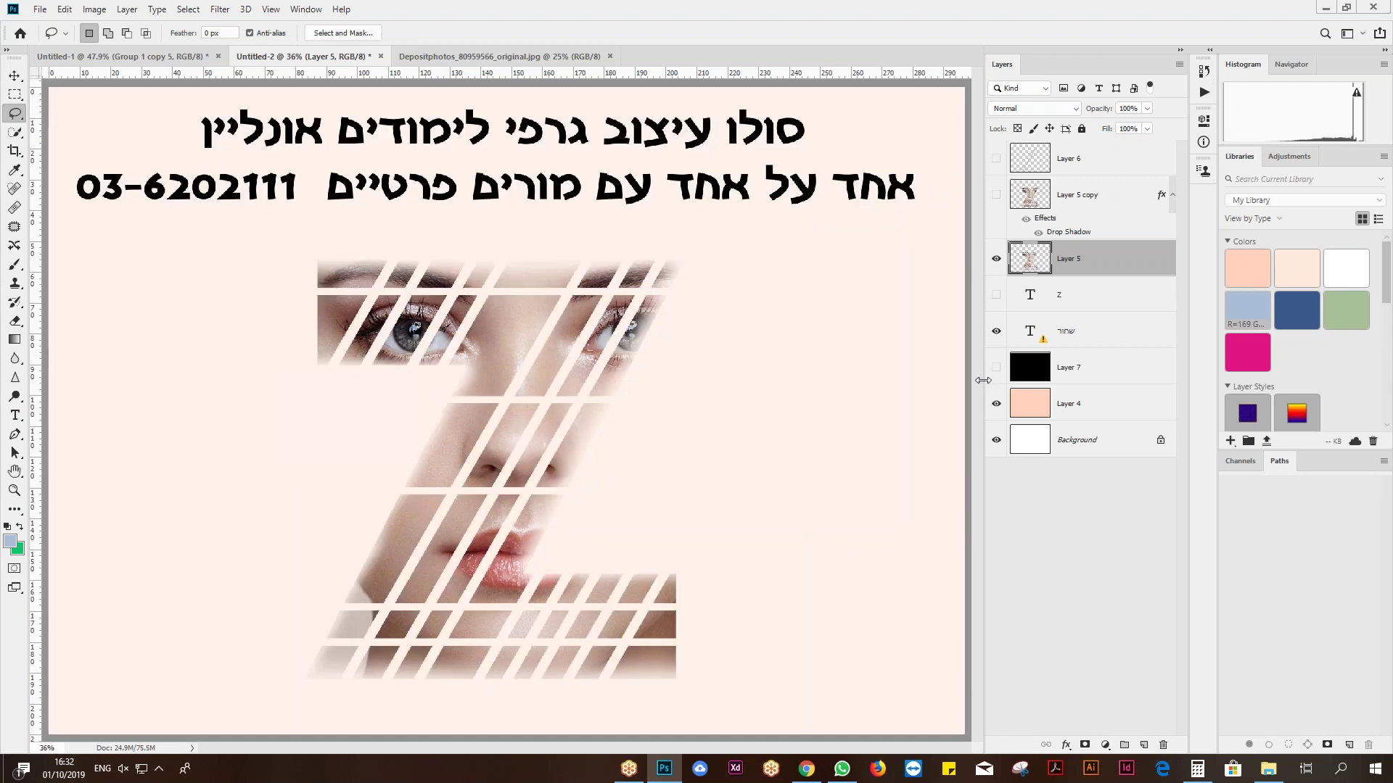
pyautogui.click(998, 193)
pyautogui.moveTo(1061, 258); pyautogui.dragTo(1061, 178)
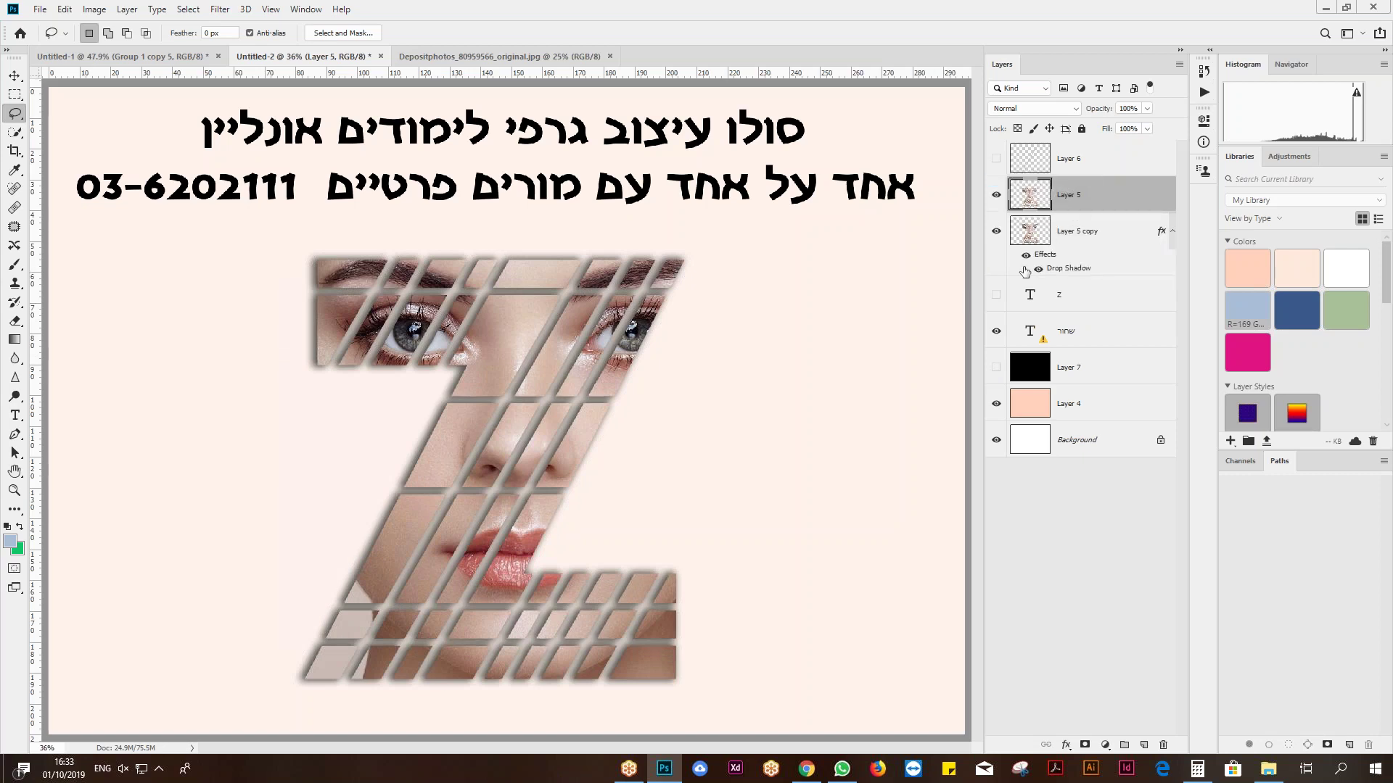
# - Lower the opacity of Layer 5 copy to 41%
pyautogui.click(1077, 230)
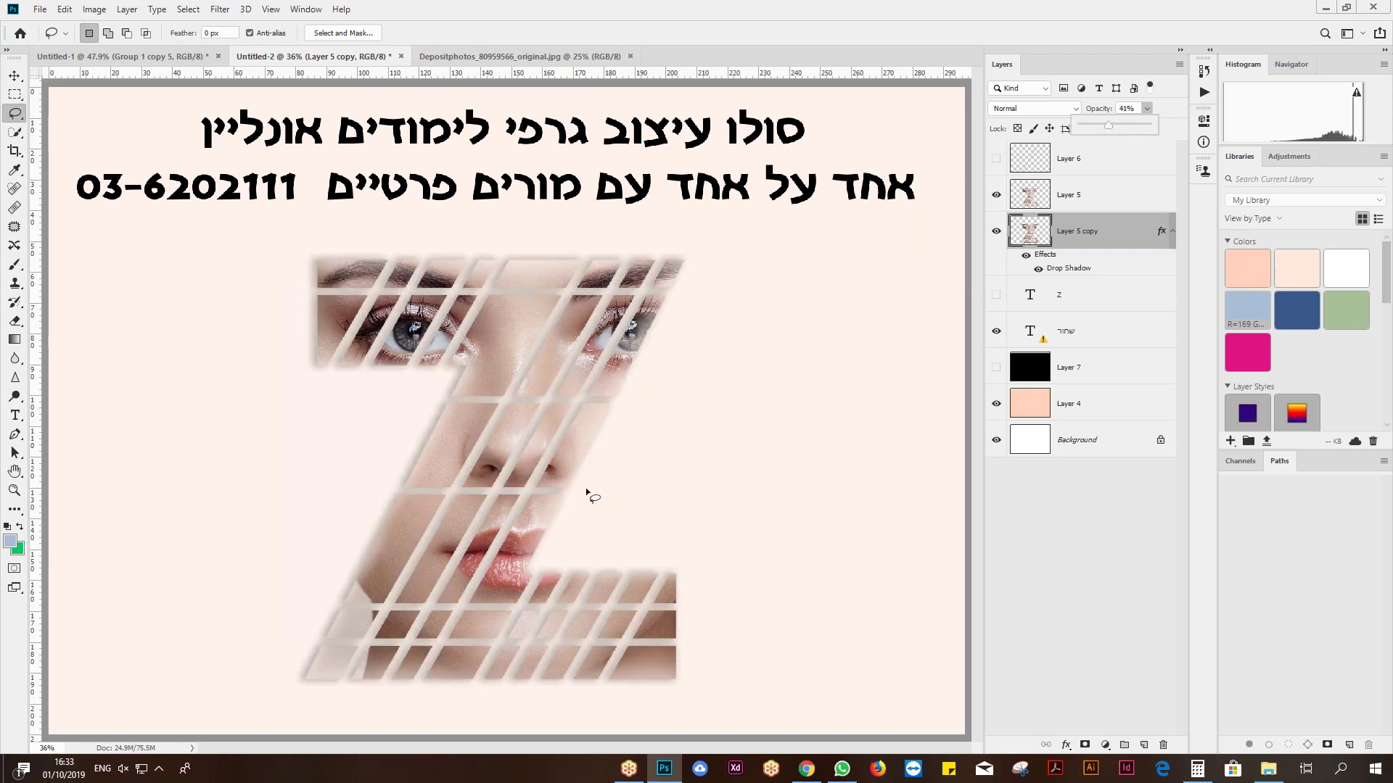
pyautogui.click(1375, 234)
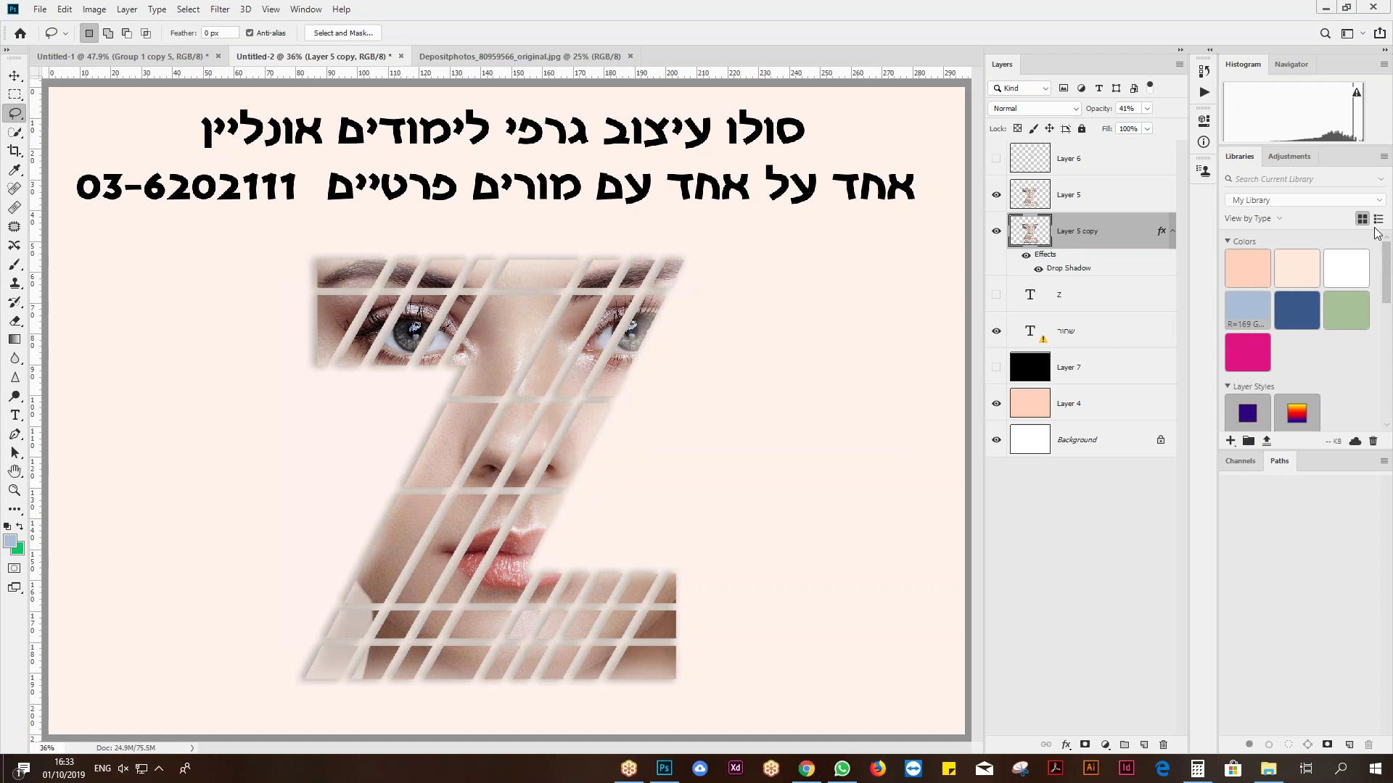